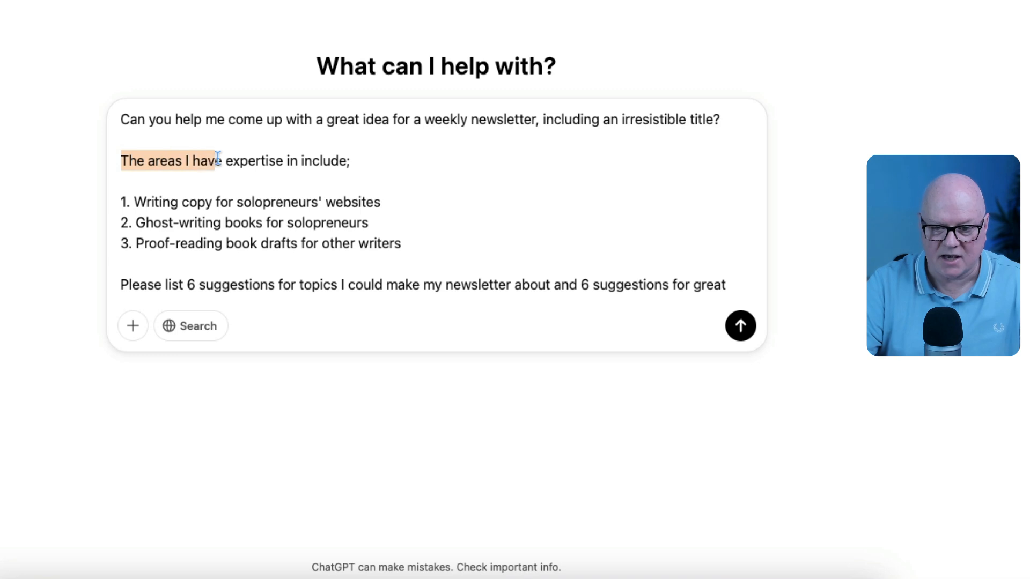
- Review the areas of expertise listed in the drafted newsletter prompt, covering website copy, ghost-writing and proof-reading
{"action": "scroll", "coordinate": [350, 166], "scroll_direction": "down", "scroll_amount": 1}
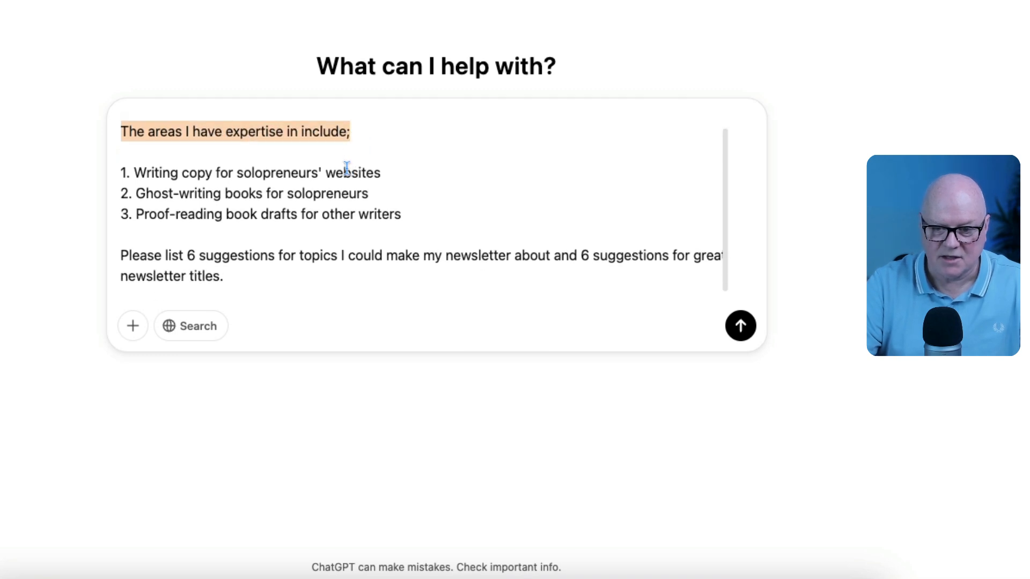
{"action": "left_click", "coordinate": [237, 172]}
{"action": "left_click_drag", "start_coordinate": [424, 220], "coordinate": [387, 173]}
{"action": "left_click", "coordinate": [151, 174]}
{"action": "left_click", "coordinate": [386, 174]}
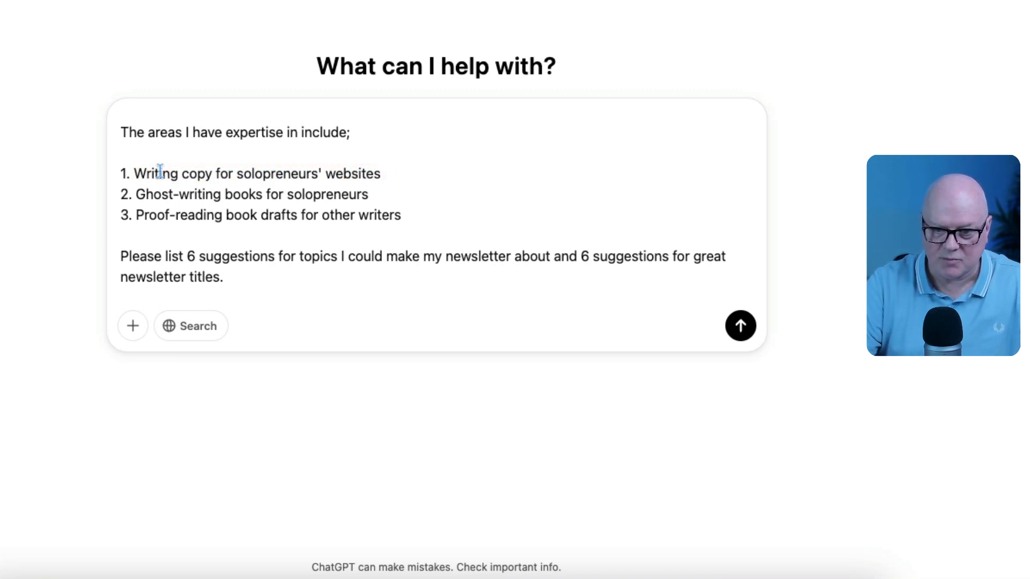
{"action": "left_click_drag", "start_coordinate": [134, 173], "coordinate": [426, 170]}
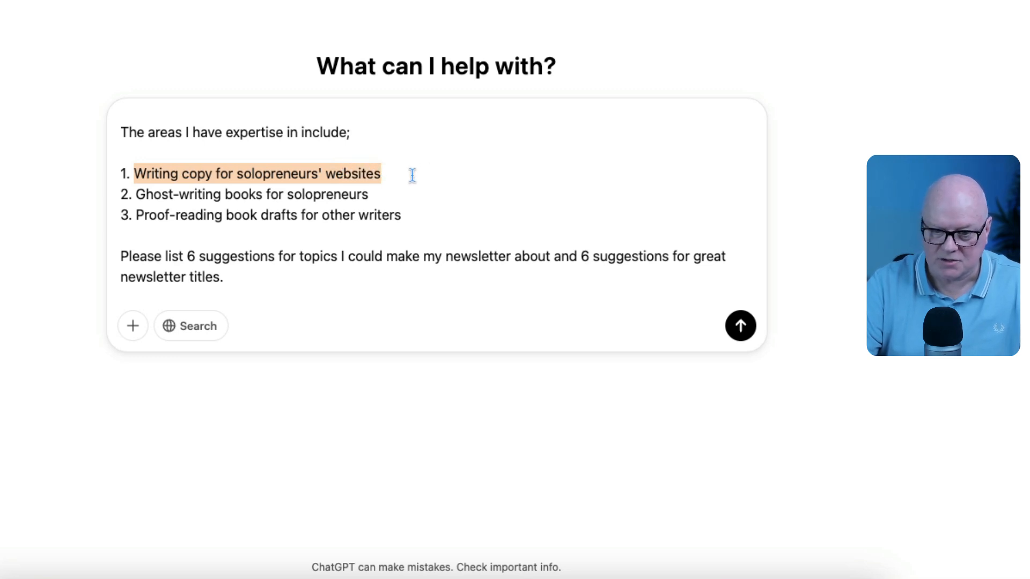
{"action": "left_click", "coordinate": [248, 194]}
{"action": "left_click_drag", "start_coordinate": [135, 194], "coordinate": [397, 195]}
{"action": "left_click", "coordinate": [354, 224]}
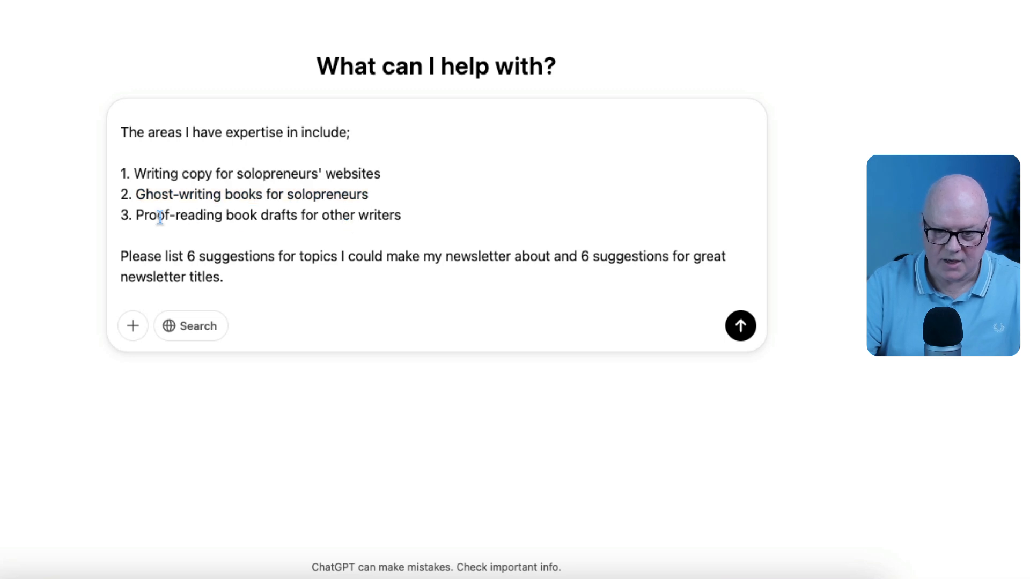
{"action": "left_click_drag", "start_coordinate": [136, 215], "coordinate": [421, 212]}
{"action": "left_click", "coordinate": [405, 220]}
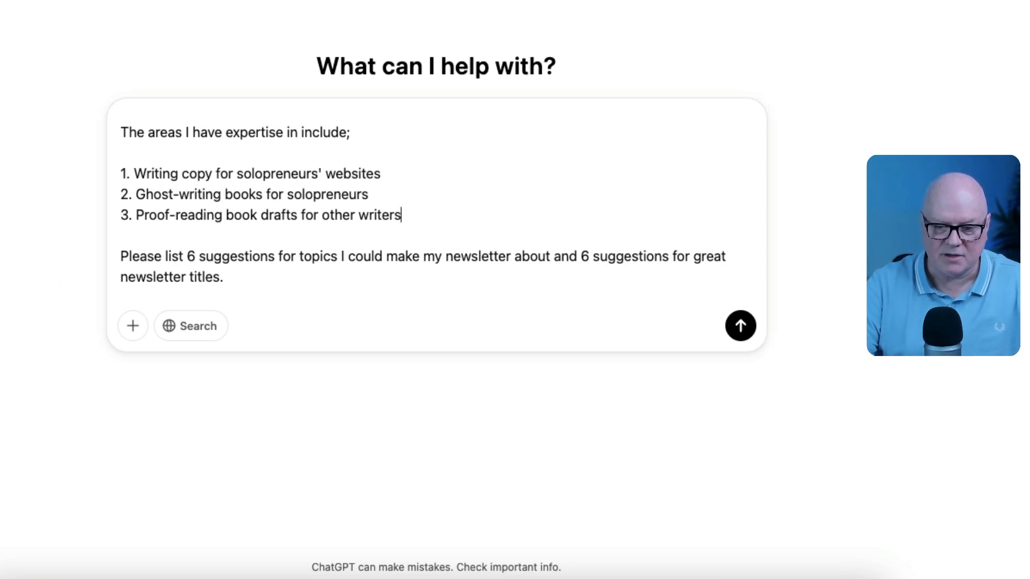
- Check the closing request and submit the drafted prompt asking for 6 newsletter topic suggestions and 6 title suggestions
{"action": "left_click_drag", "start_coordinate": [123, 256], "coordinate": [345, 256]}
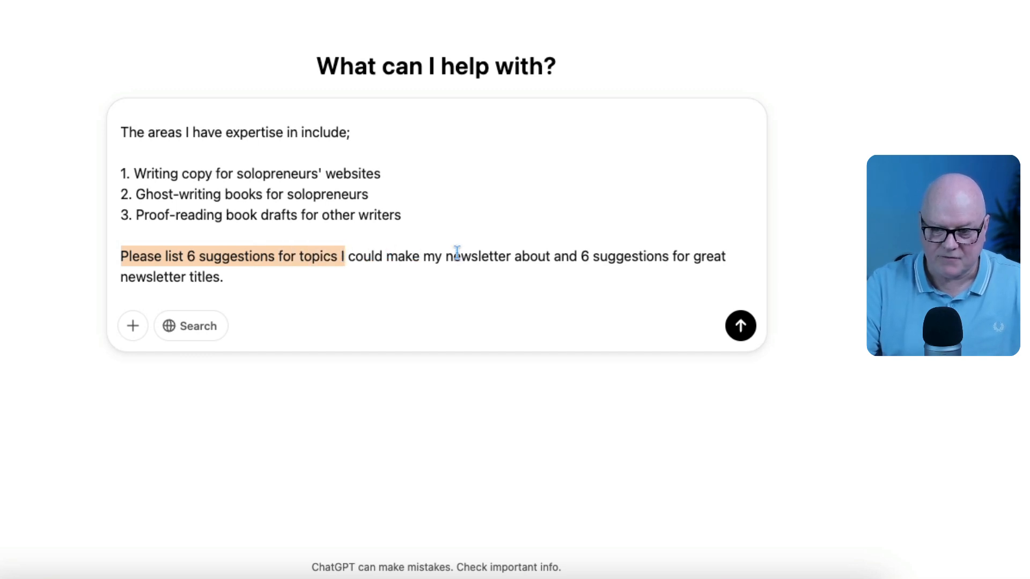
{"action": "left_click_drag", "start_coordinate": [578, 256], "coordinate": [624, 256]}
{"action": "left_click", "coordinate": [265, 272]}
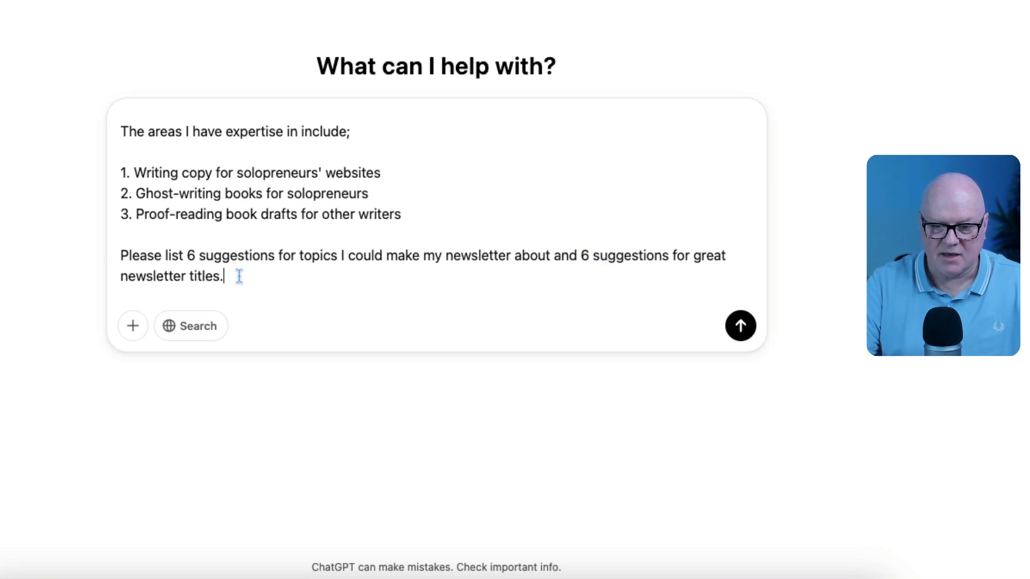
{"action": "left_click", "coordinate": [740, 326]}
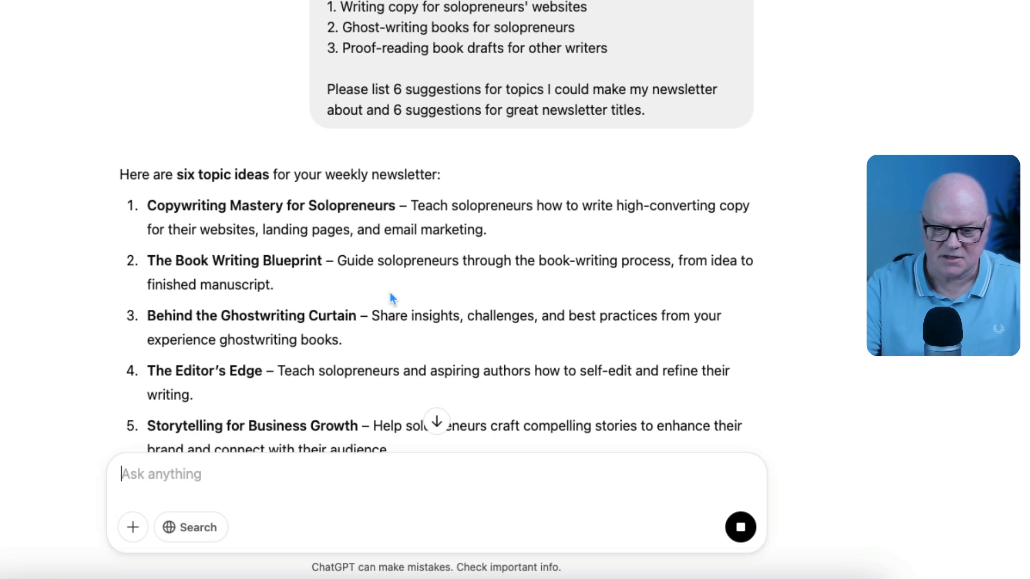
- Read through the six suggested newsletter topics and the six suggested newsletter titles in the response
{"action": "scroll", "coordinate": [348, 263], "scroll_direction": "down", "scroll_amount": 3}
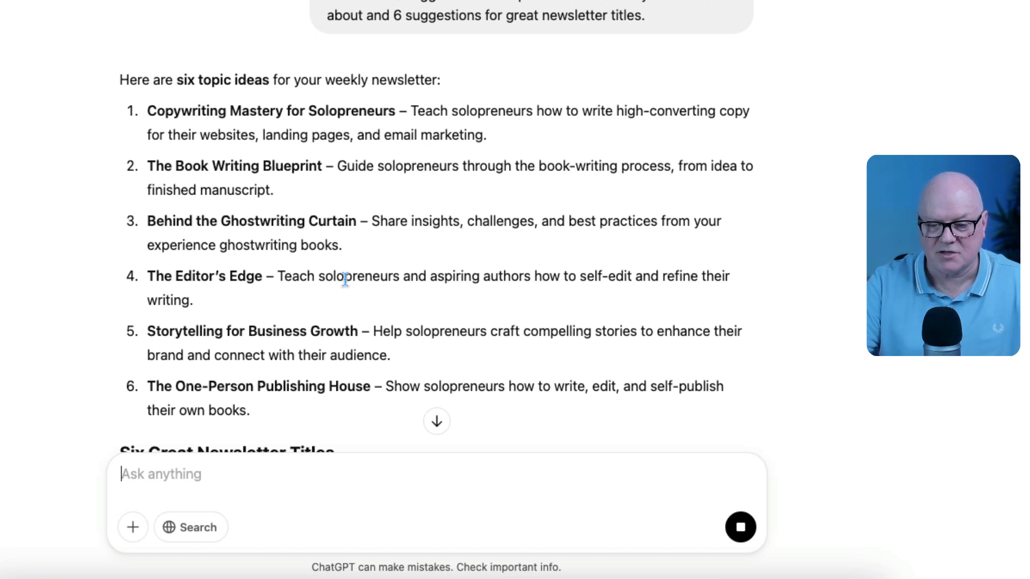
{"action": "scroll", "coordinate": [311, 162], "scroll_direction": "down", "scroll_amount": 3}
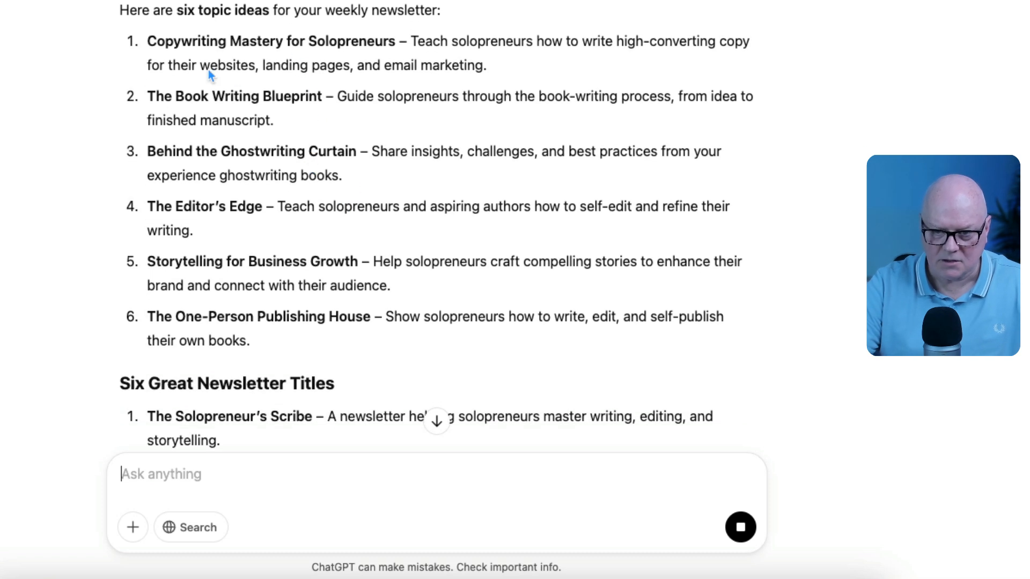
{"action": "left_click_drag", "start_coordinate": [124, 10], "coordinate": [419, 10]}
{"action": "left_click", "coordinate": [422, 12]}
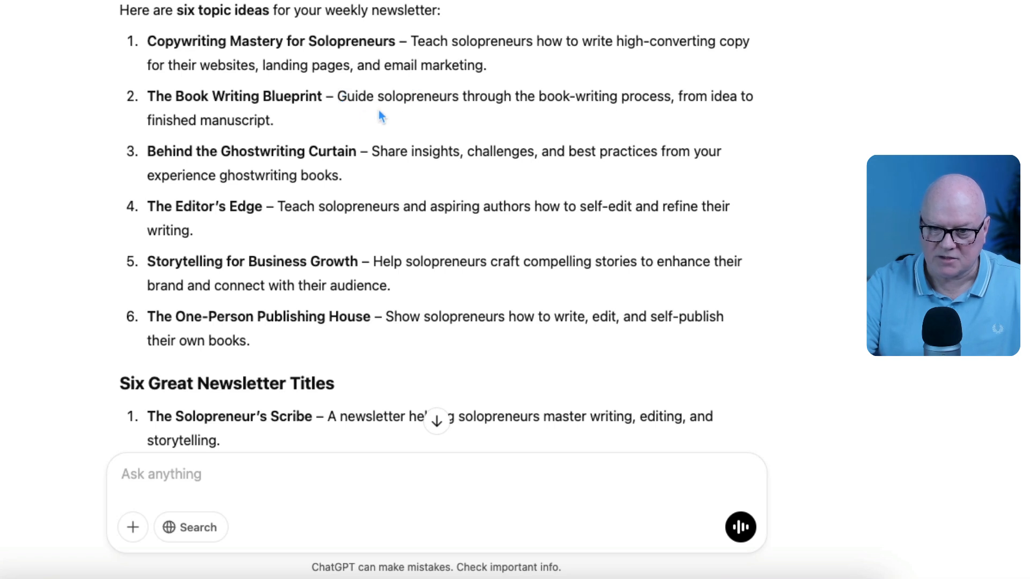
{"action": "left_click_drag", "start_coordinate": [267, 117], "coordinate": [165, 112]}
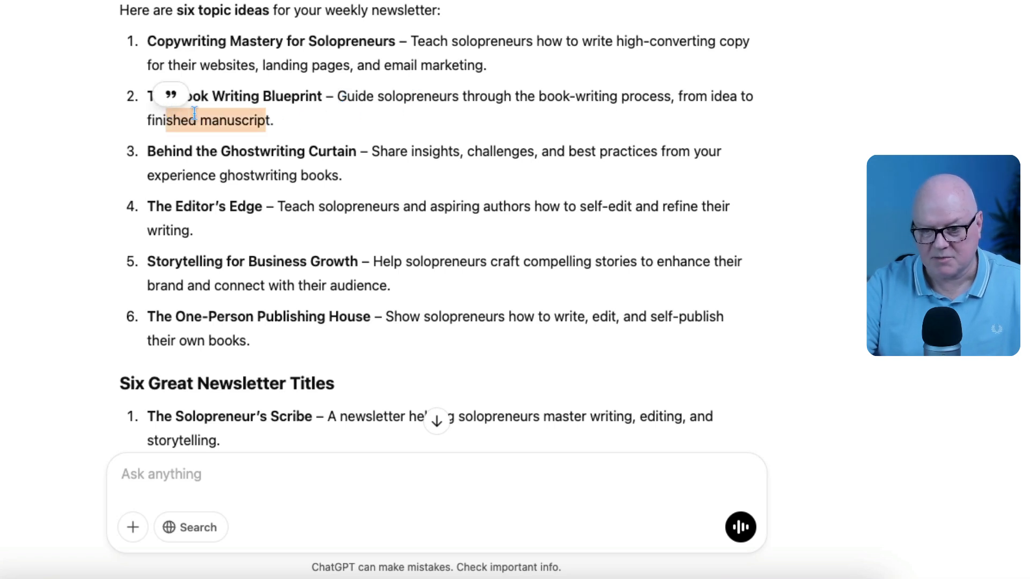
{"action": "left_click", "coordinate": [215, 119]}
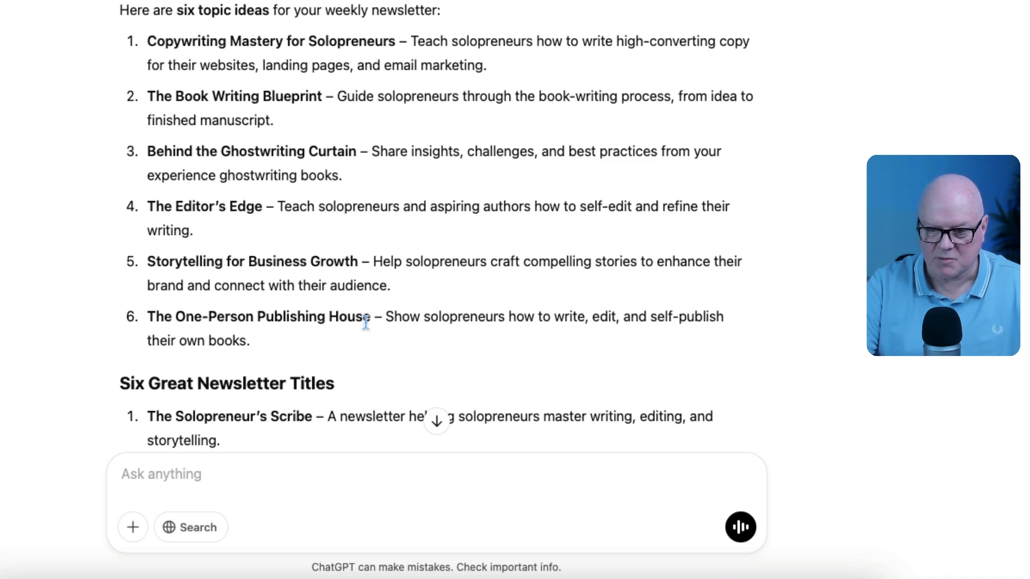
{"action": "scroll", "coordinate": [379, 317], "scroll_direction": "down", "scroll_amount": 3}
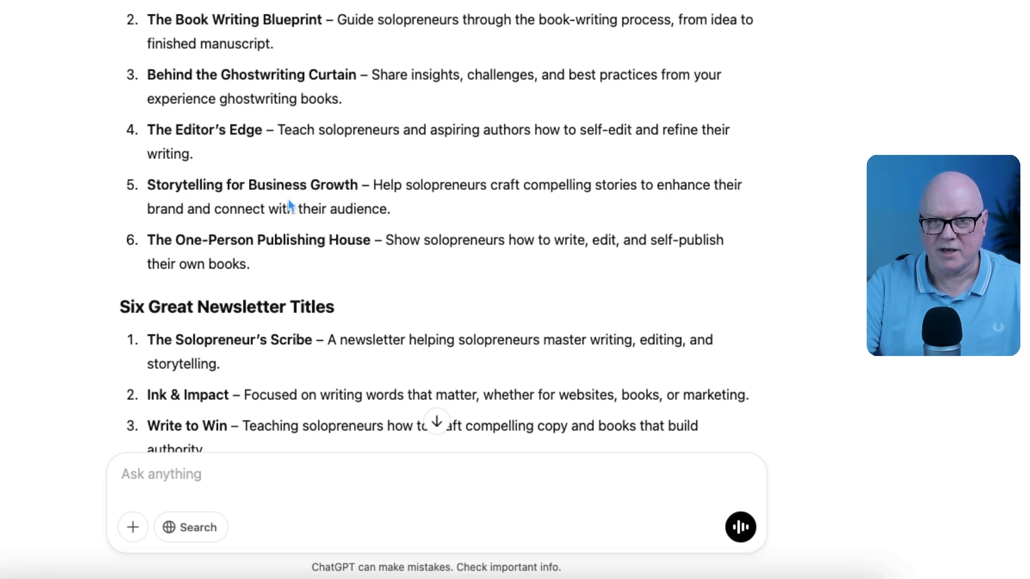
{"action": "scroll", "coordinate": [289, 205], "scroll_direction": "down", "scroll_amount": 5}
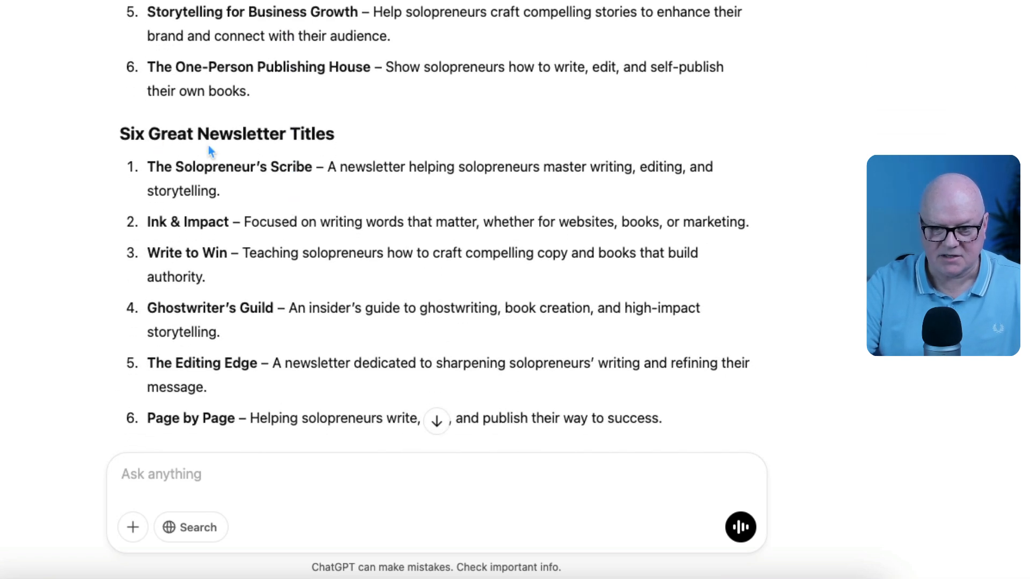
{"action": "scroll", "coordinate": [210, 149], "scroll_direction": "down", "scroll_amount": 4}
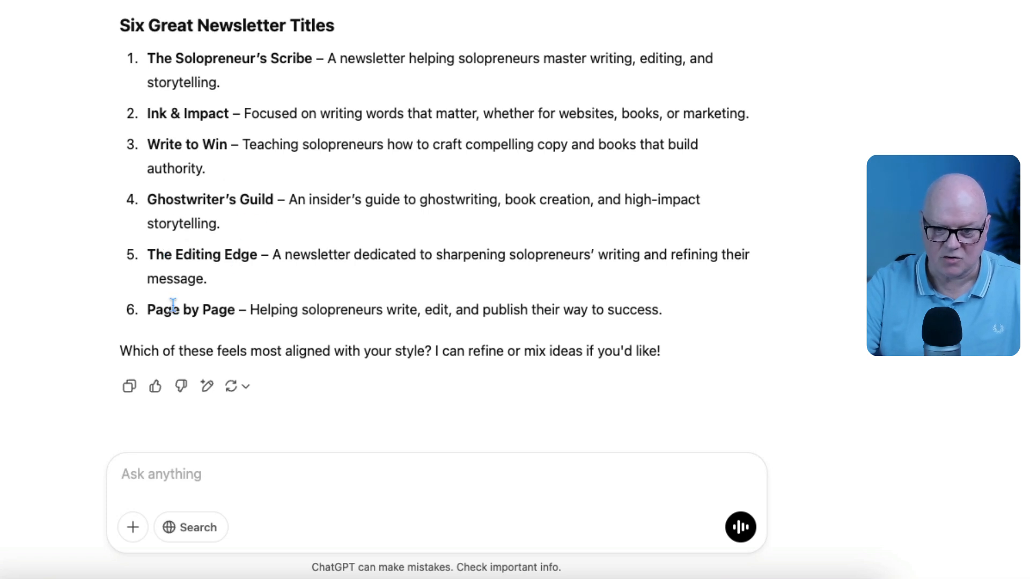
{"action": "scroll", "coordinate": [402, 250], "scroll_direction": "up", "scroll_amount": 1}
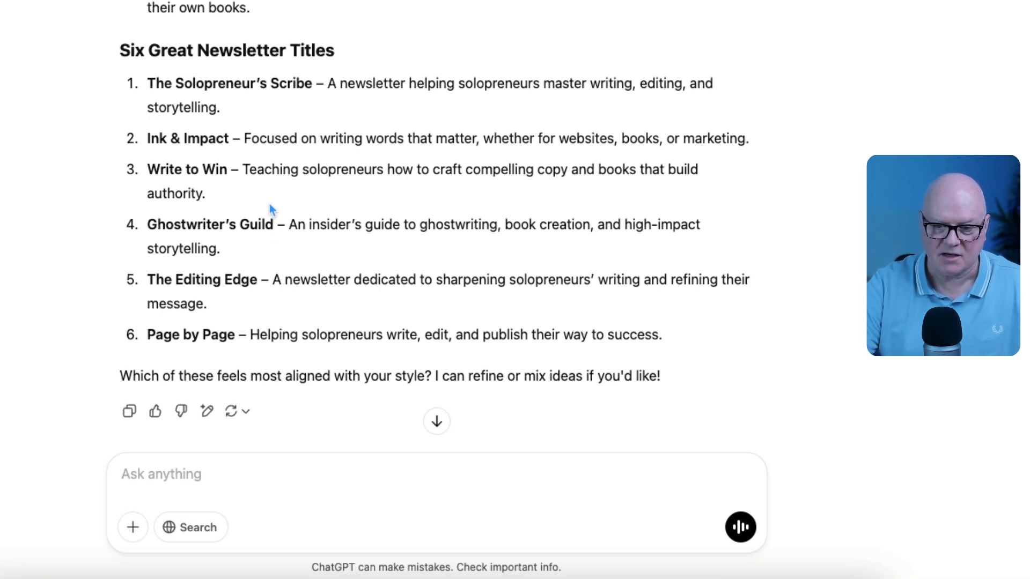
- Send the follow-up message "I don't like these - can you come up with 6 more of each?"
{"action": "left_click", "coordinate": [169, 471]}
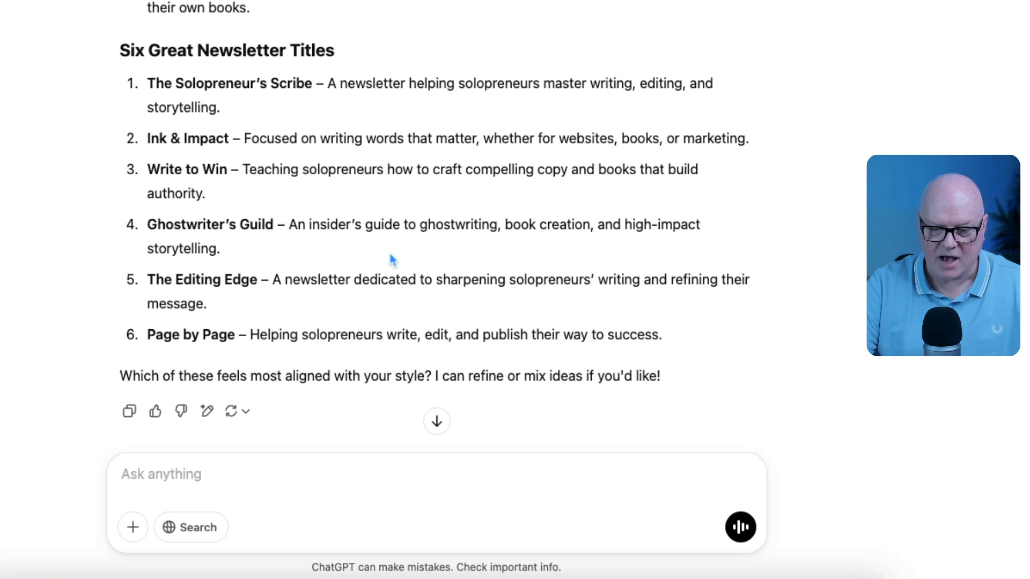
{"action": "scroll", "coordinate": [390, 268], "scroll_direction": "down", "scroll_amount": 1}
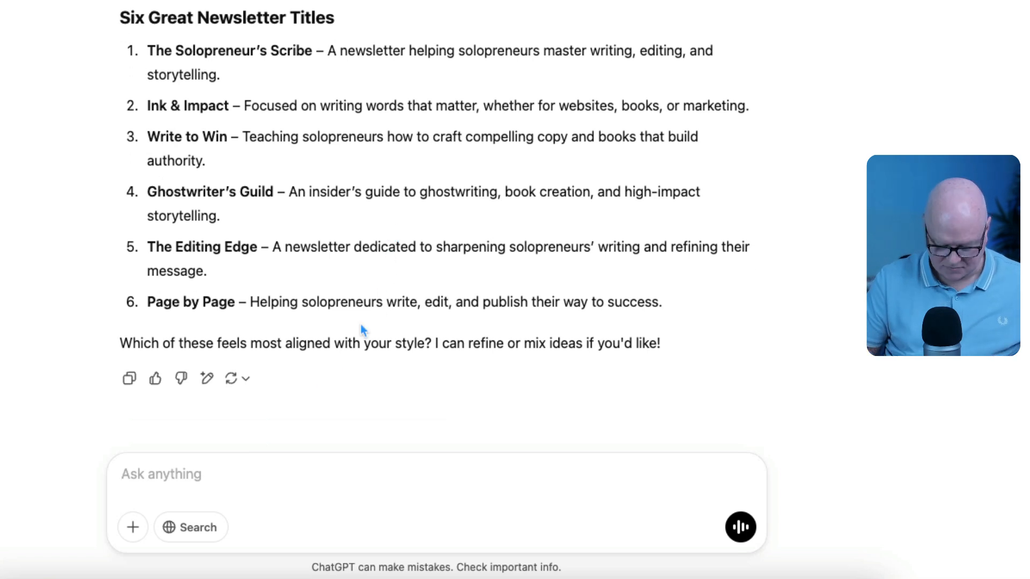
{"action": "type", "text": "I don't like these - can you come up with "}
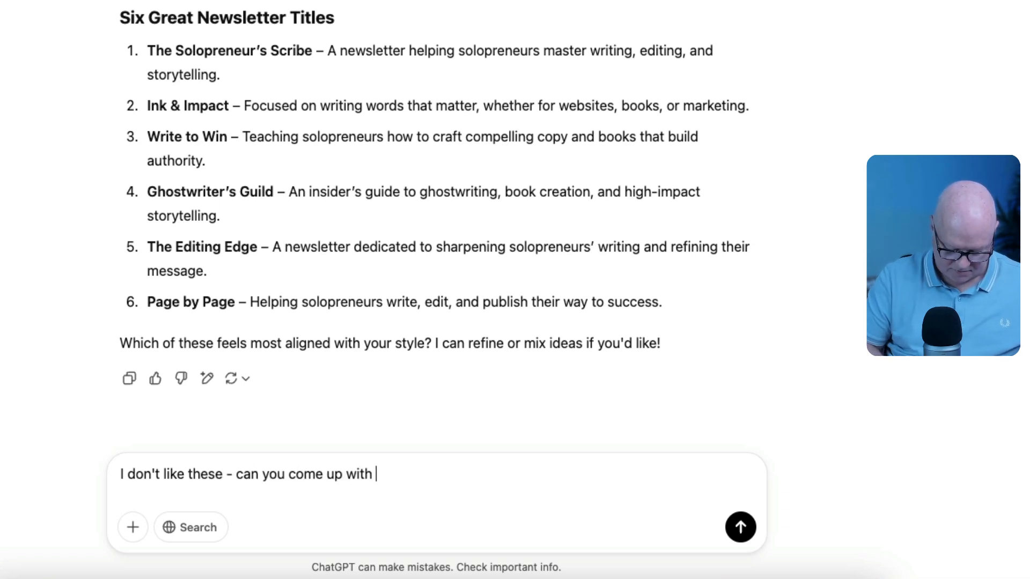
{"action": "type", "text": "6 more of each?"}
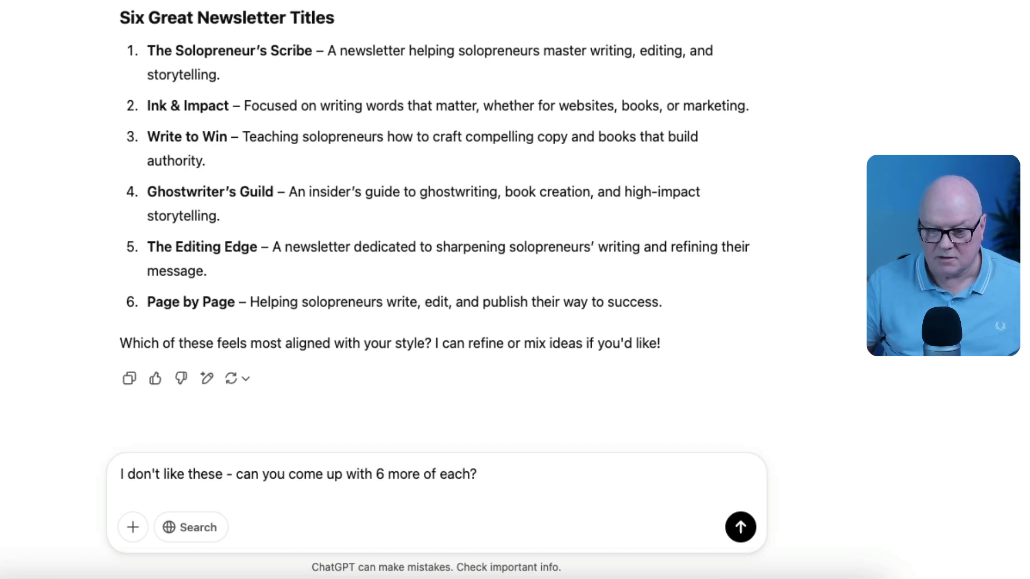
{"action": "key", "text": "Return"}
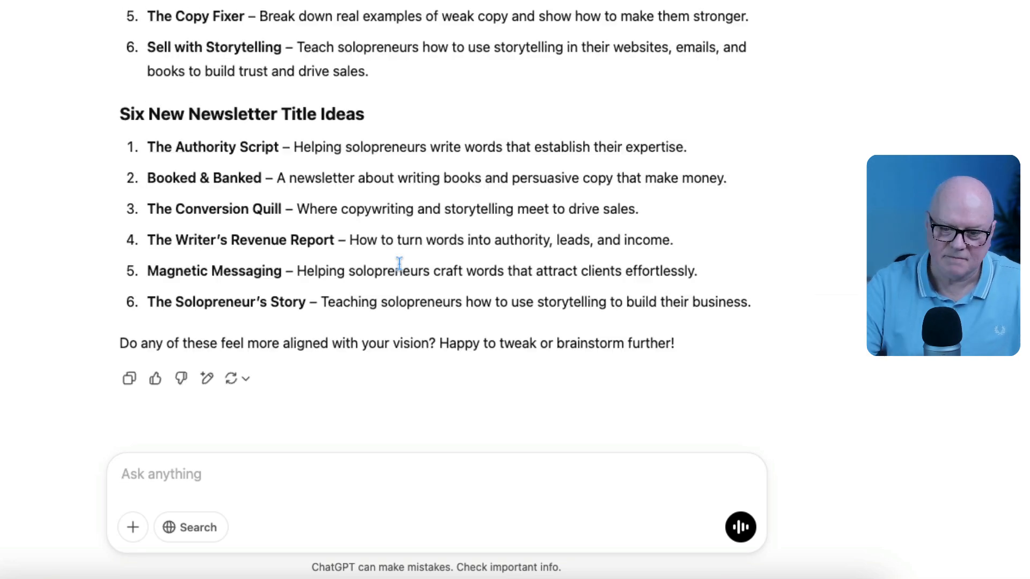
- Read through the new set of newsletter topic ideas and title ideas in the latest response
{"action": "scroll", "coordinate": [401, 271], "scroll_direction": "up", "scroll_amount": 3}
{"action": "scroll", "coordinate": [400, 268], "scroll_direction": "up", "scroll_amount": 3}
{"action": "scroll", "coordinate": [398, 269], "scroll_direction": "down", "scroll_amount": 5}
{"action": "scroll", "coordinate": [398, 271], "scroll_direction": "up", "scroll_amount": 3}
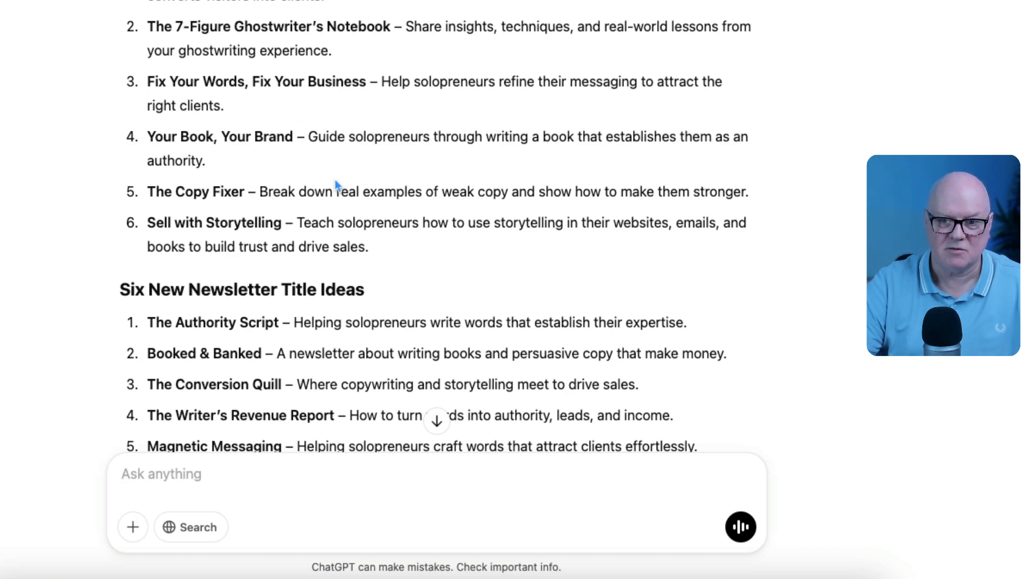
{"action": "scroll", "coordinate": [315, 188], "scroll_direction": "down", "scroll_amount": 3}
{"action": "scroll", "coordinate": [311, 183], "scroll_direction": "up", "scroll_amount": 4}
{"action": "scroll", "coordinate": [375, 185], "scroll_direction": "down", "scroll_amount": 2}
{"action": "scroll", "coordinate": [476, 183], "scroll_direction": "up", "scroll_amount": 1}
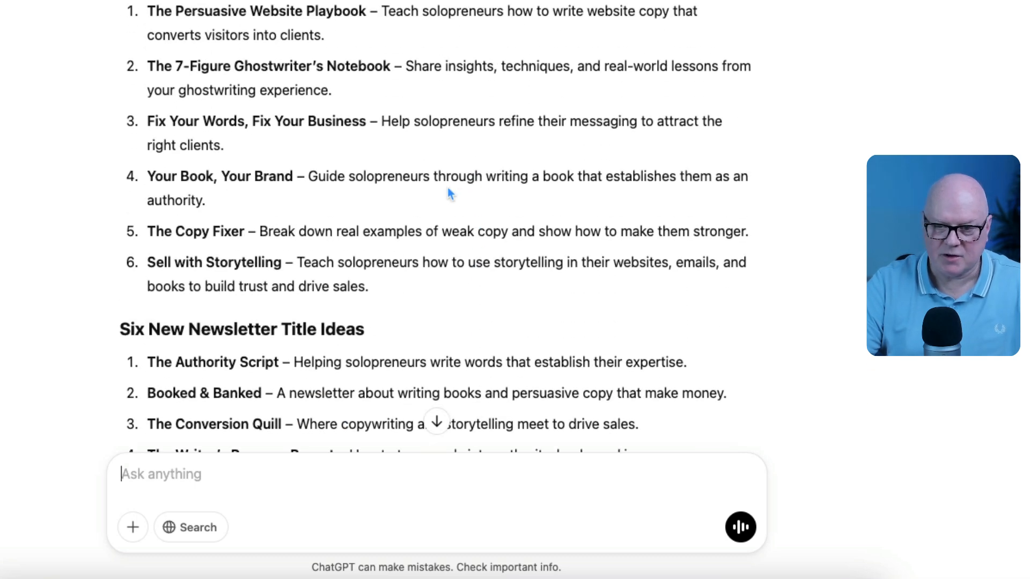
{"action": "scroll", "coordinate": [462, 201], "scroll_direction": "down", "scroll_amount": 3}
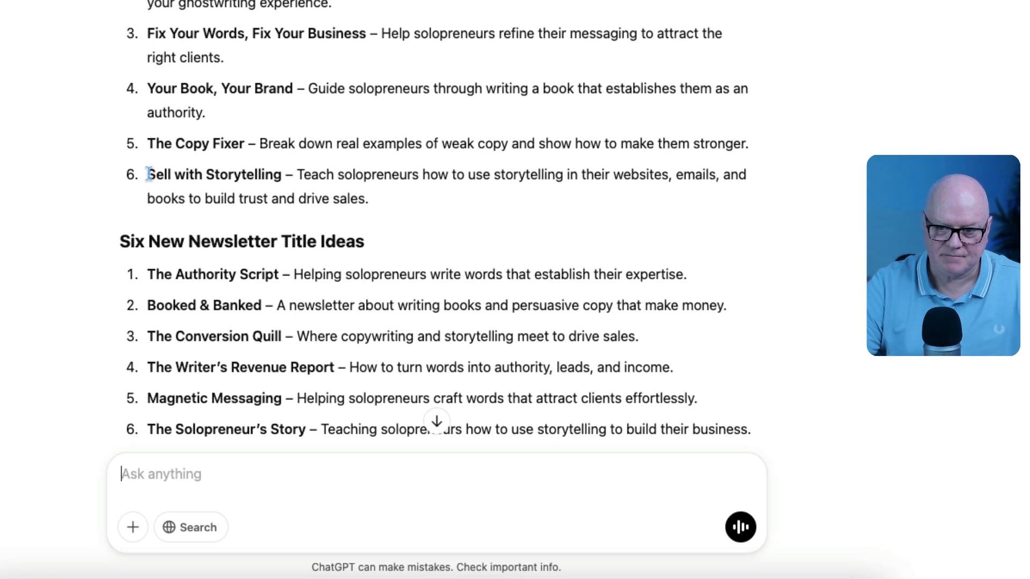
- Examine the "Sell with Storytelling" topic idea and its description about using storytelling in websites, emails and books
{"action": "left_click_drag", "start_coordinate": [148, 174], "coordinate": [284, 177]}
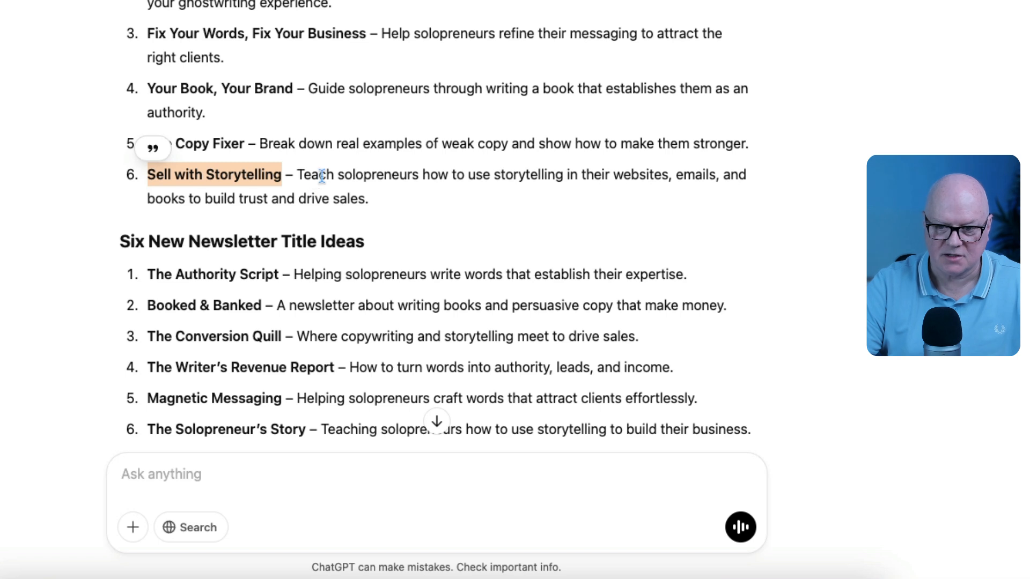
{"action": "left_click_drag", "start_coordinate": [297, 174], "coordinate": [571, 177]}
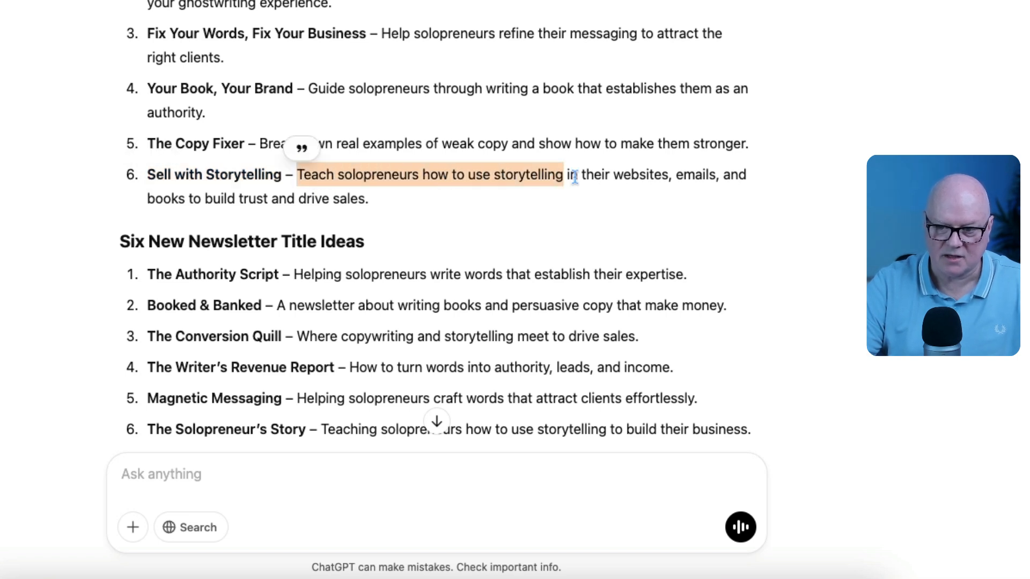
{"action": "left_click", "coordinate": [616, 173]}
{"action": "double_click", "coordinate": [631, 175]}
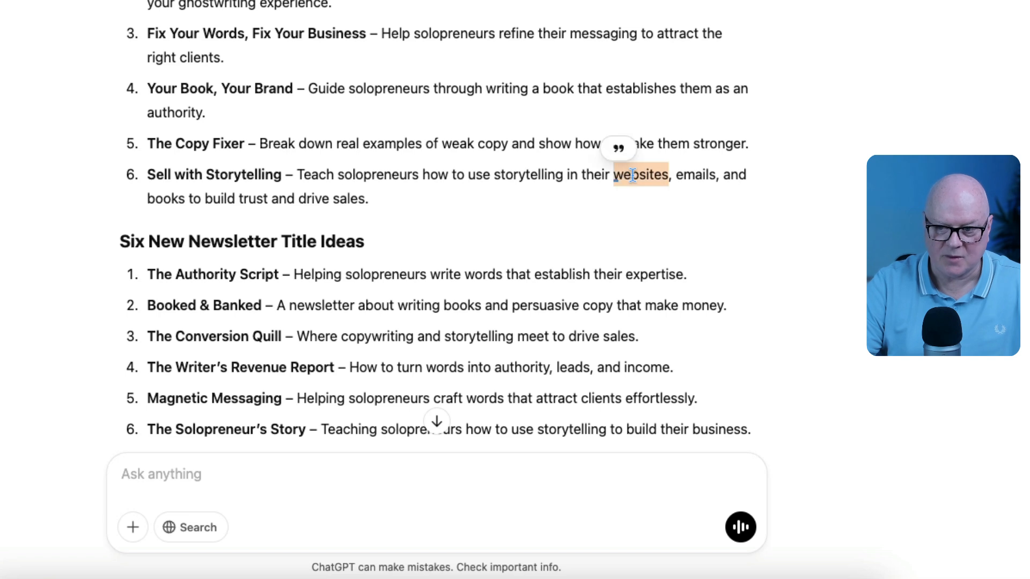
{"action": "left_click", "coordinate": [699, 175]}
{"action": "double_click", "coordinate": [699, 175]}
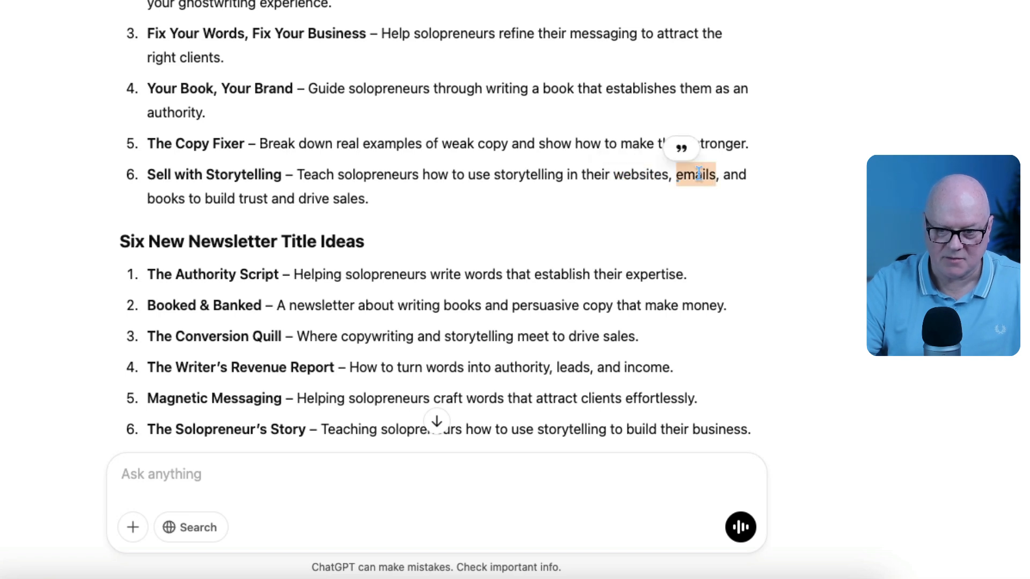
{"action": "left_click", "coordinate": [395, 194]}
{"action": "left_click_drag", "start_coordinate": [369, 199], "coordinate": [146, 179]}
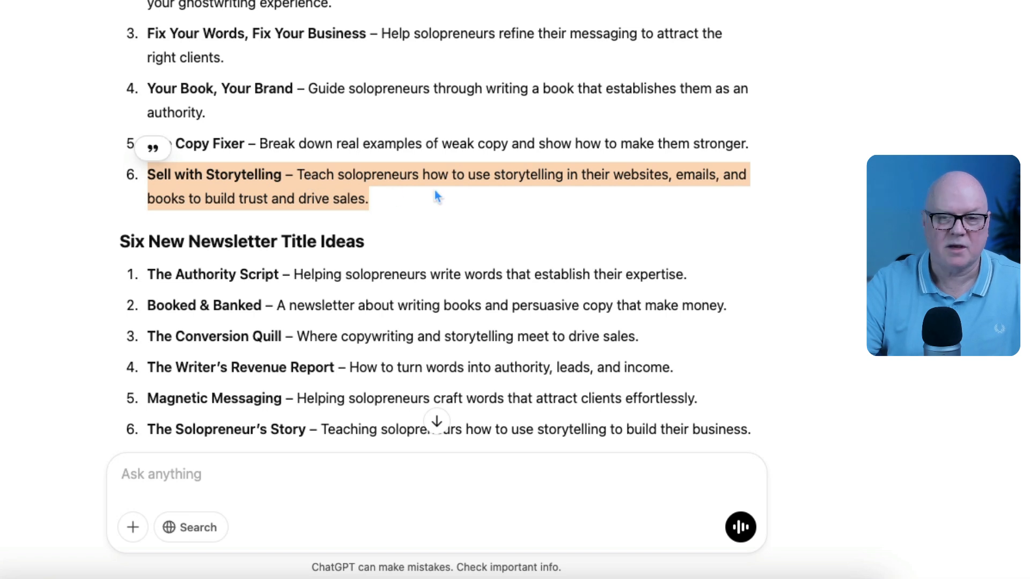
{"action": "left_click", "coordinate": [402, 197]}
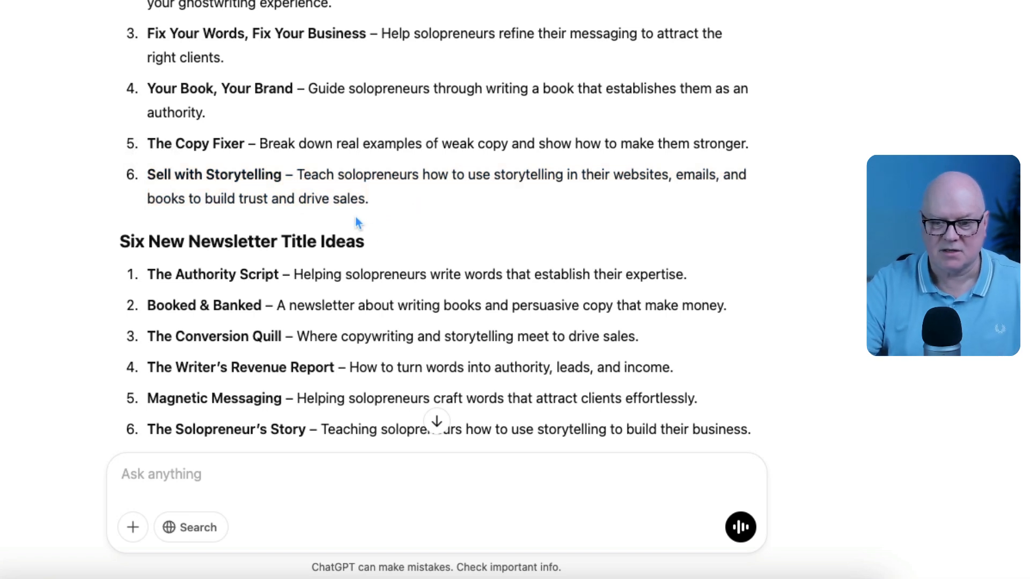
- Compare the title "The Solopreneur's Story" with the sixth topic idea and copy the topic name "Sell with Storytelling"
{"action": "scroll", "coordinate": [344, 223], "scroll_direction": "down", "scroll_amount": 2}
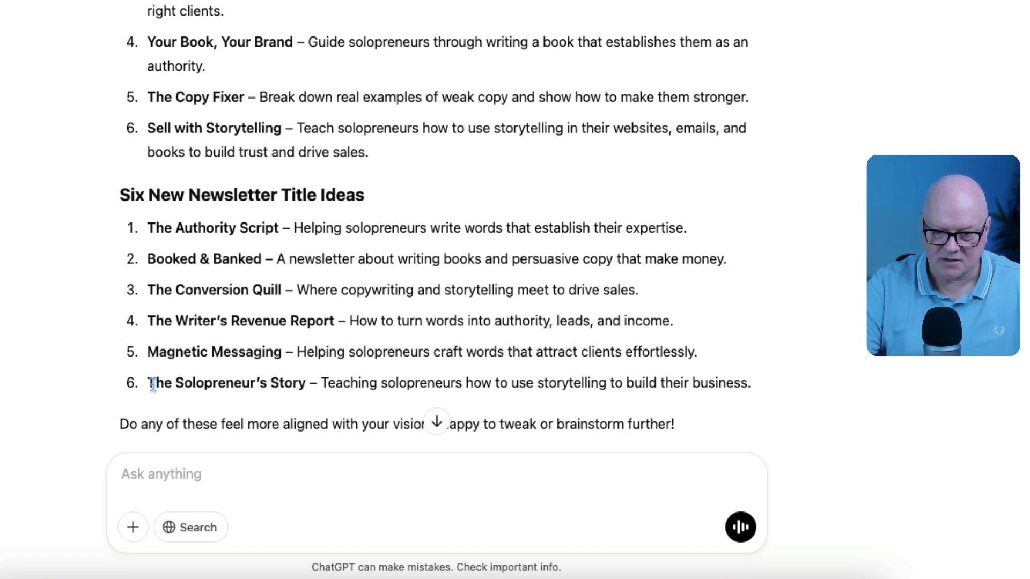
{"action": "left_click_drag", "start_coordinate": [148, 383], "coordinate": [314, 382]}
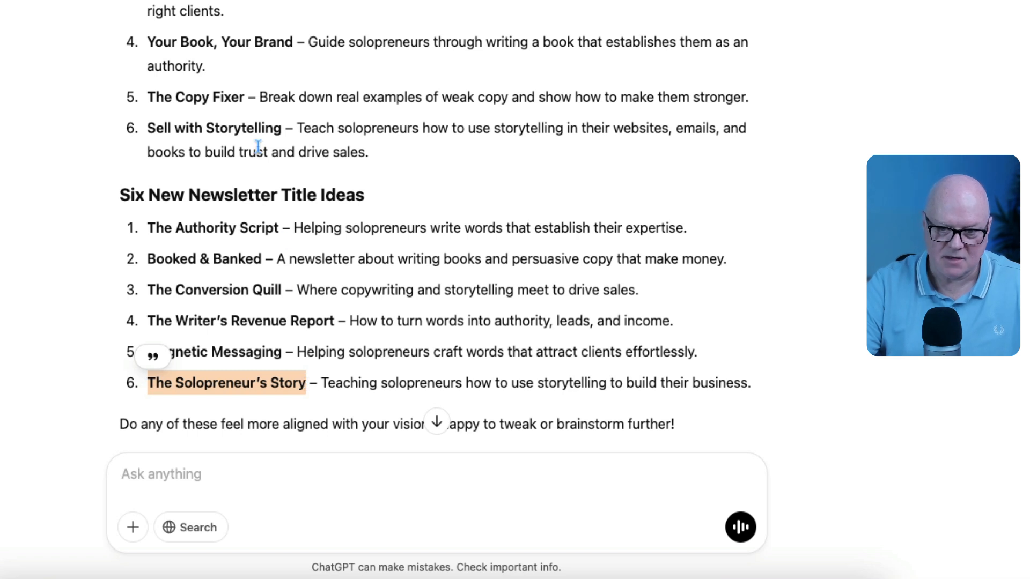
{"action": "left_click_drag", "start_coordinate": [154, 131], "coordinate": [300, 131]}
{"action": "left_click", "coordinate": [348, 132]}
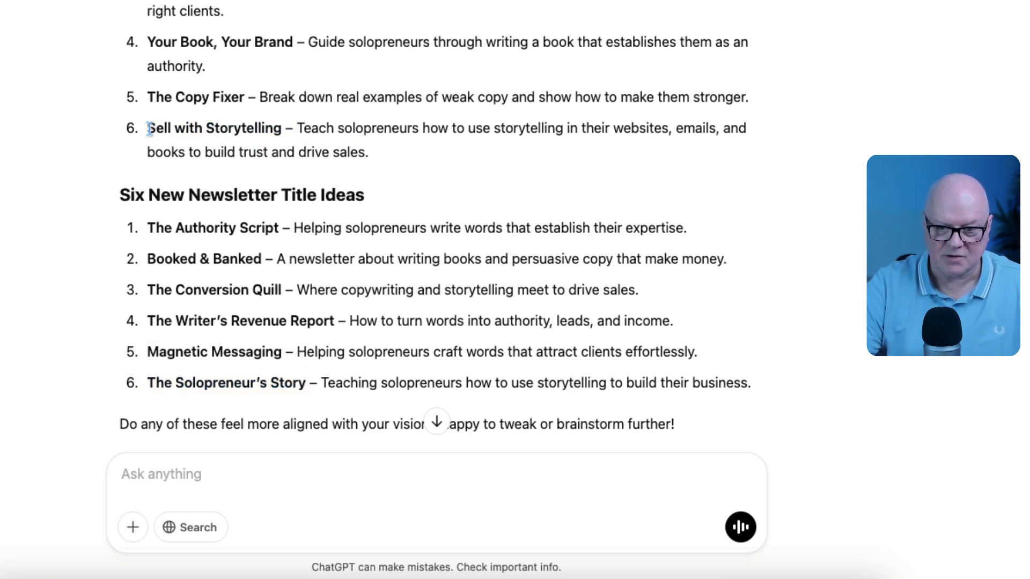
{"action": "left_click_drag", "start_coordinate": [150, 129], "coordinate": [283, 131]}
{"action": "key", "text": "super+c"}
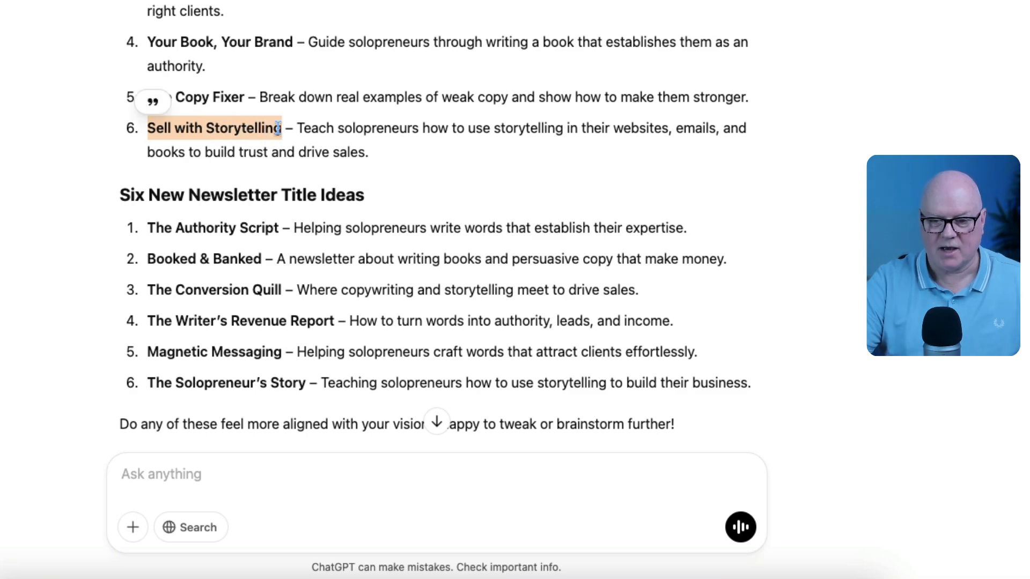
- Send the message "I like the topic "Sell with Storytelling" - can you give me 25 subtopics for this that I can write about?"
{"action": "scroll", "coordinate": [283, 131], "scroll_direction": "up", "scroll_amount": 1}
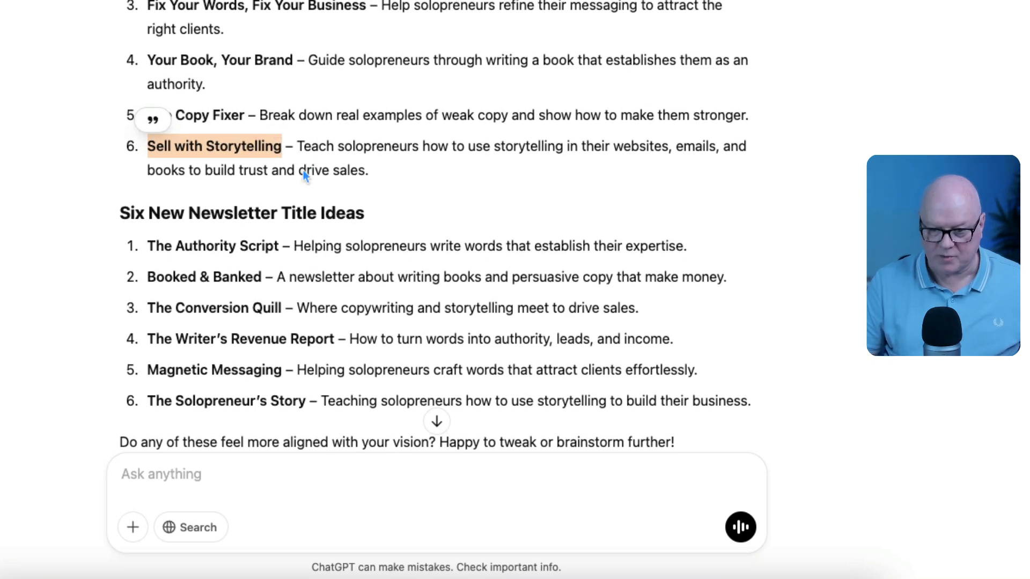
{"action": "scroll", "coordinate": [189, 451], "scroll_direction": "down", "scroll_amount": 1}
{"action": "left_click", "coordinate": [168, 472]}
{"action": "type", "text": "I like the topic "}
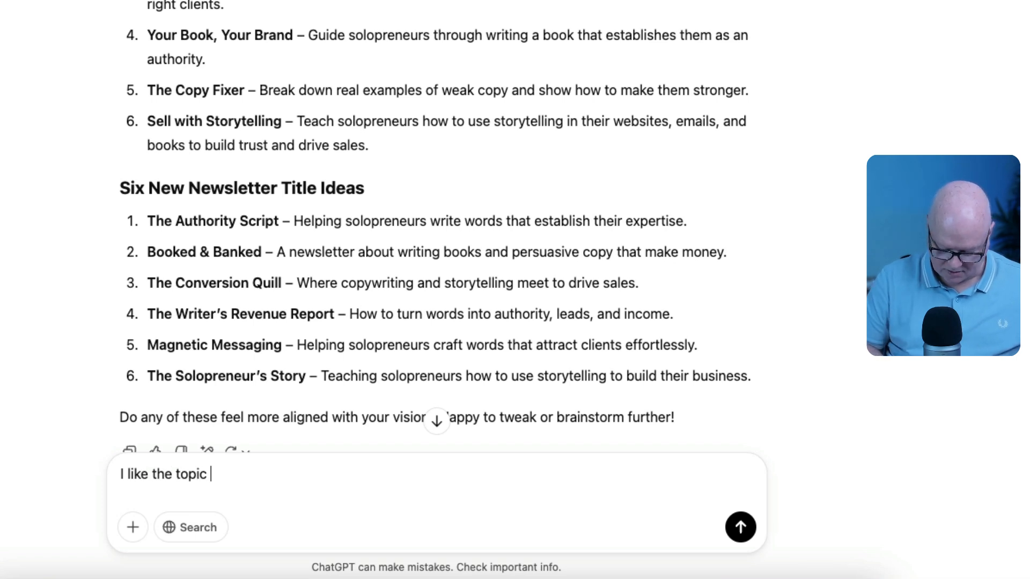
{"action": "type", "text": "\""}
{"action": "key", "text": "super+v"}
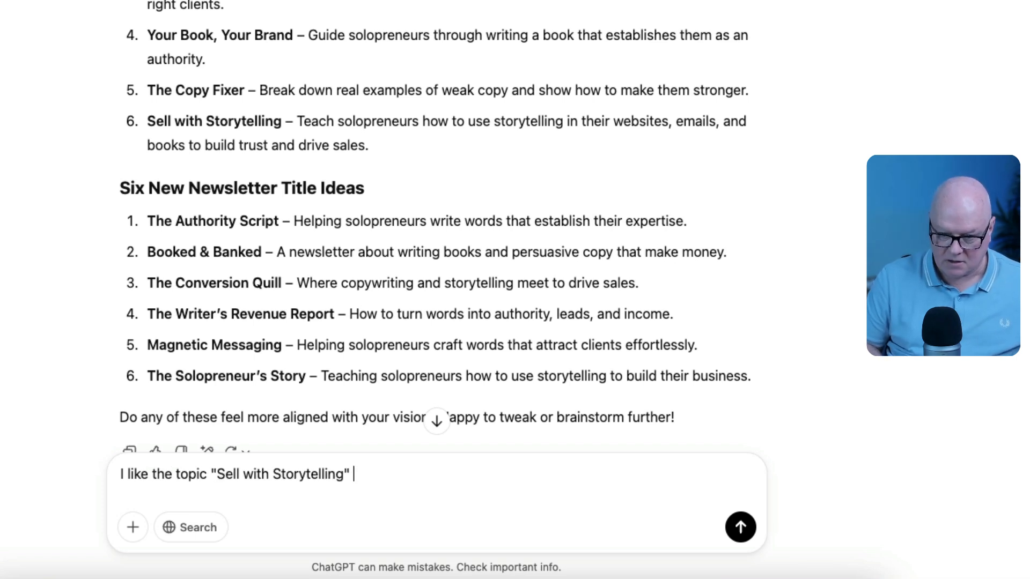
{"action": "type", "text": "\" - can you give me 25 subtopics for this "}
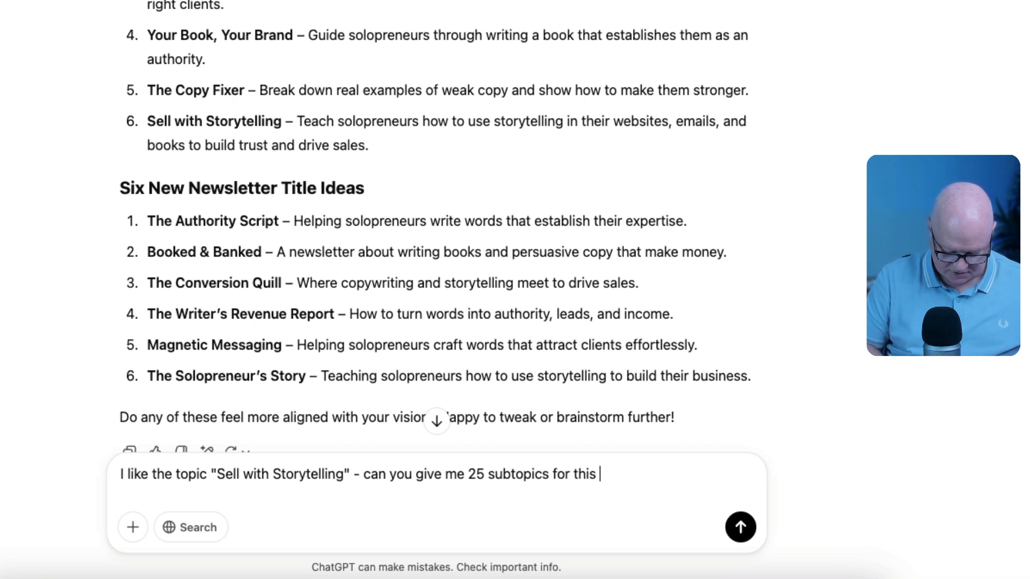
{"action": "type", "text": "that I can "}
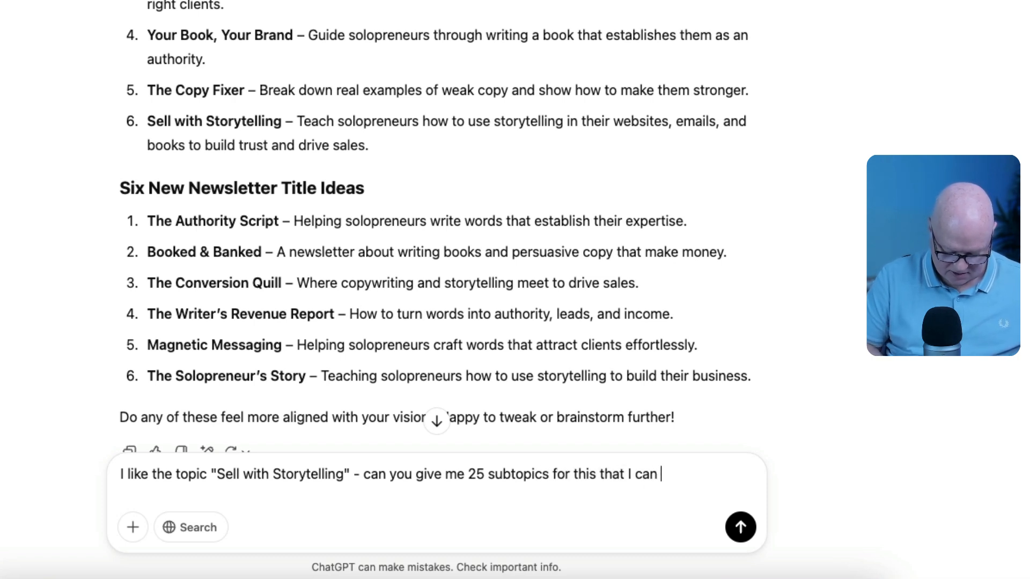
{"action": "type", "text": "write about?"}
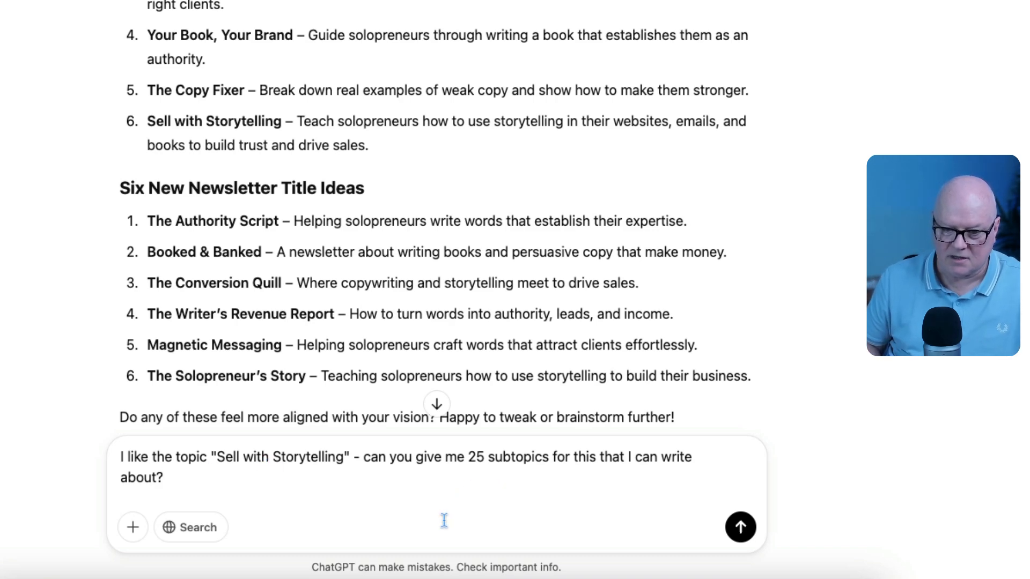
{"action": "key", "text": "Return"}
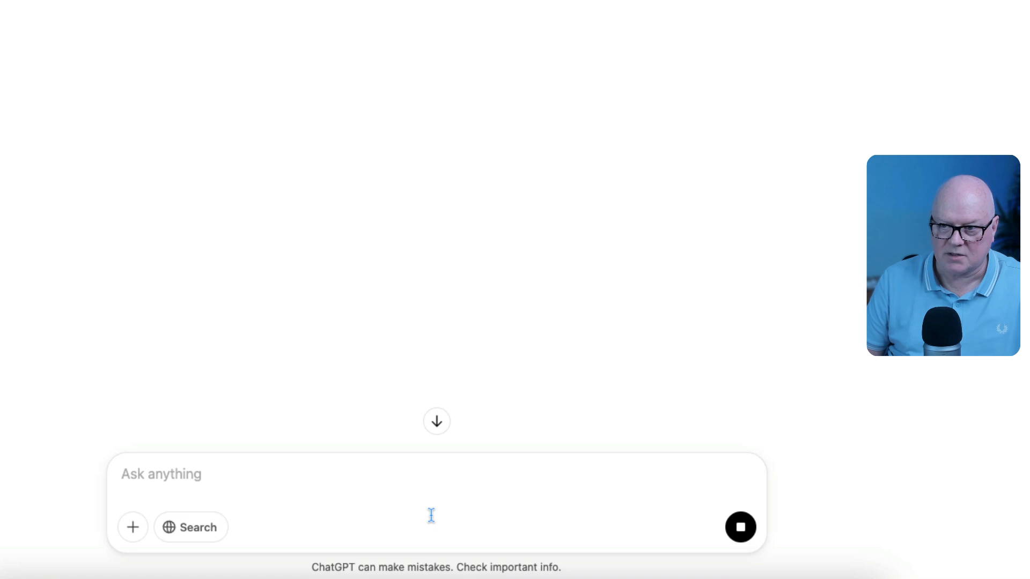
- Review the conversation, including the original prompt and the earlier newsletter topic ideas
{"action": "scroll", "coordinate": [379, 111], "scroll_direction": "up", "scroll_amount": 6}
{"action": "scroll", "coordinate": [379, 111], "scroll_direction": "up", "scroll_amount": 10}
{"action": "scroll", "coordinate": [382, 115], "scroll_direction": "down", "scroll_amount": 5}
{"action": "scroll", "coordinate": [385, 127], "scroll_direction": "down", "scroll_amount": 7}
{"action": "scroll", "coordinate": [384, 124], "scroll_direction": "up", "scroll_amount": 5}
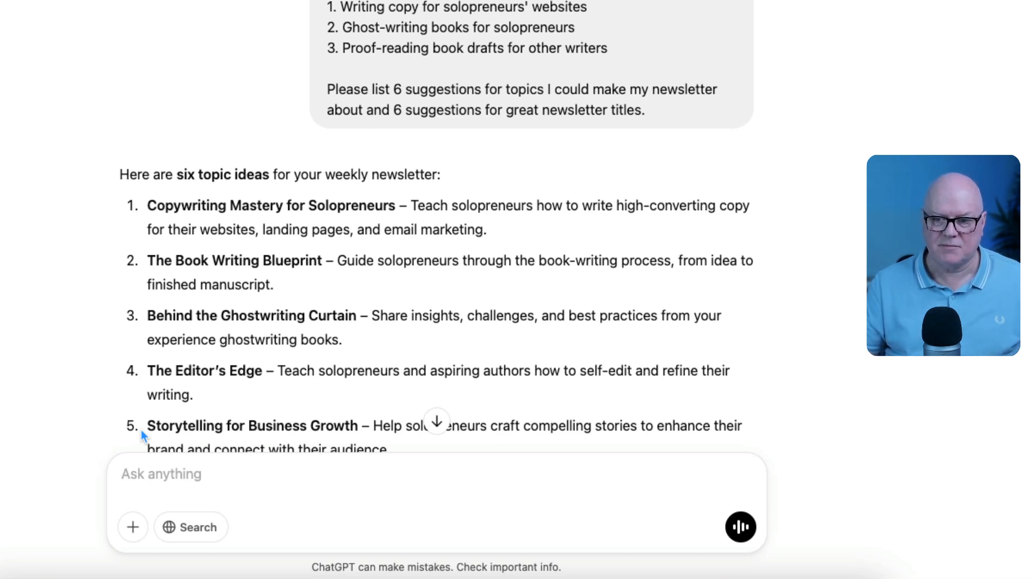
{"action": "scroll", "coordinate": [202, 313], "scroll_direction": "down", "scroll_amount": 1}
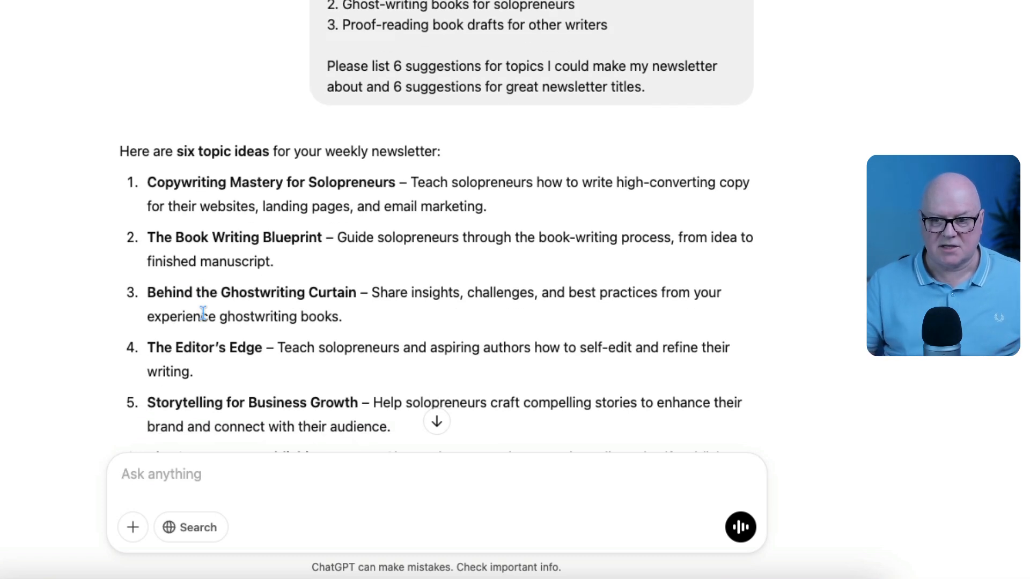
{"action": "scroll", "coordinate": [273, 218], "scroll_direction": "down", "scroll_amount": 15}
{"action": "scroll", "coordinate": [274, 217], "scroll_direction": "up", "scroll_amount": 20}
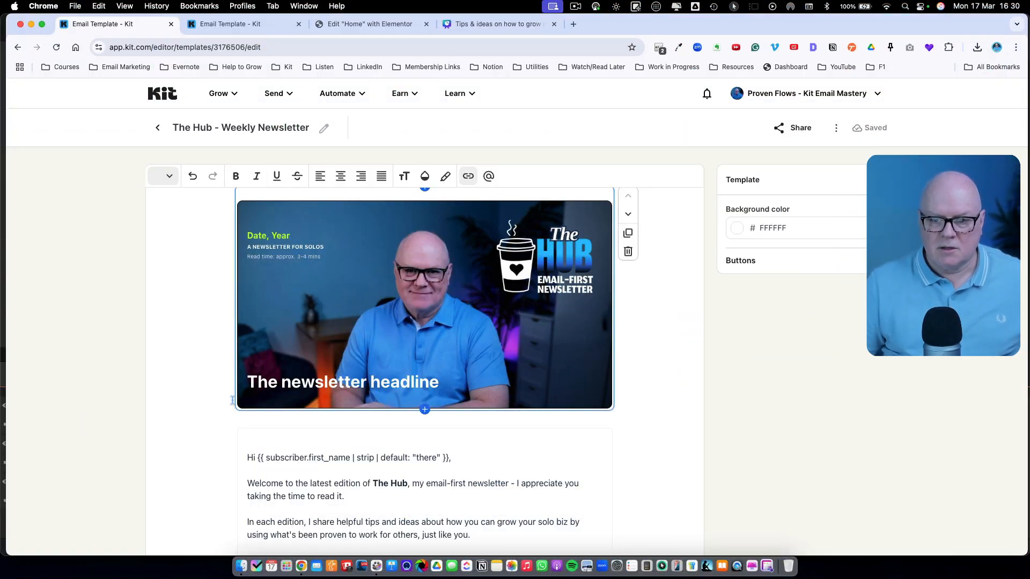
- Examine the header of the "The Hub - Weekly Newsletter" email template in Kit
{"action": "scroll", "coordinate": [215, 395], "scroll_direction": "down", "scroll_amount": 2}
{"action": "scroll", "coordinate": [215, 396], "scroll_direction": "up", "scroll_amount": 3}
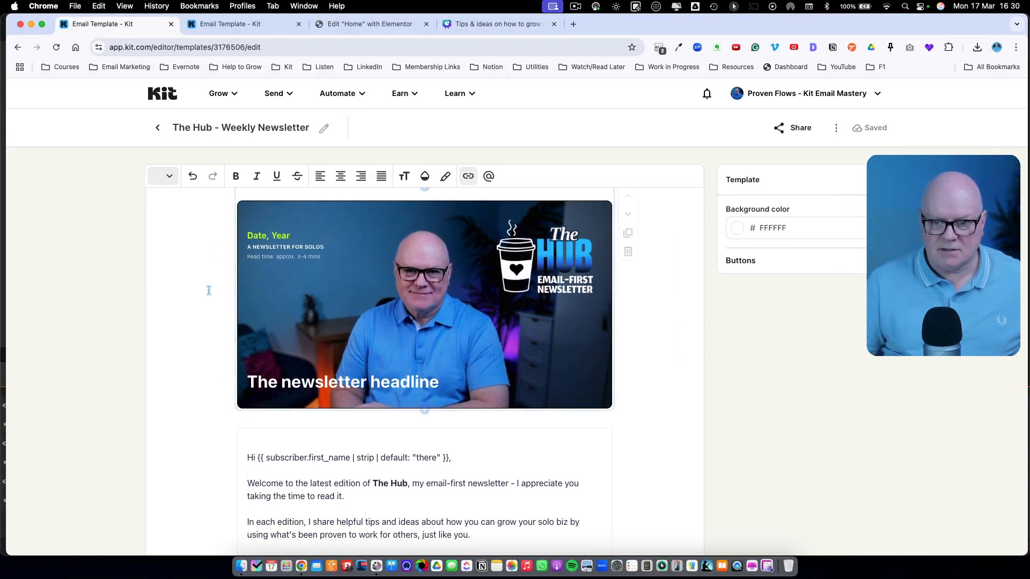
{"action": "scroll", "coordinate": [208, 300], "scroll_direction": "down", "scroll_amount": 1}
{"action": "scroll", "coordinate": [208, 301], "scroll_direction": "up", "scroll_amount": 2}
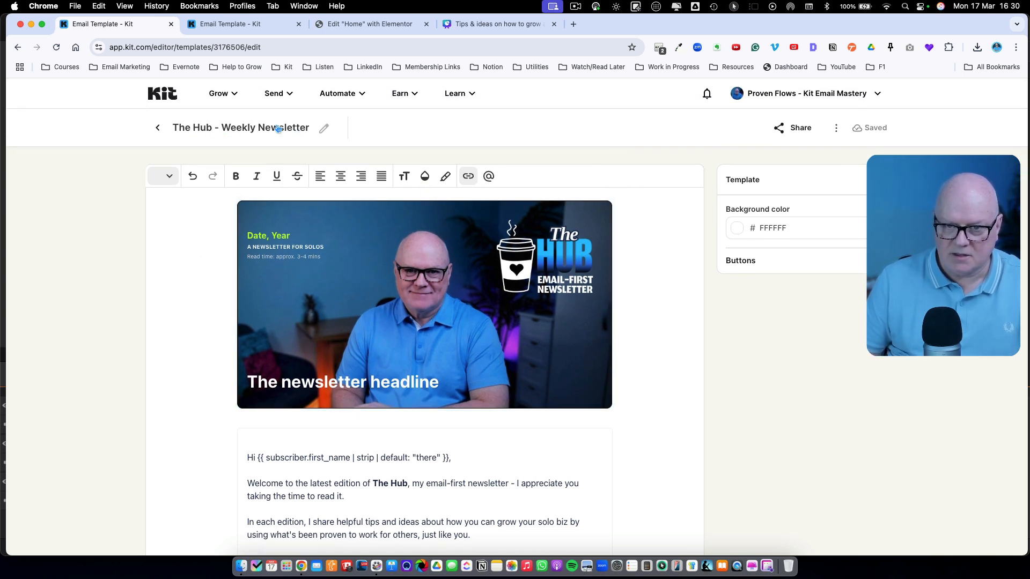
- Check where Email Templates are found among Kit's sending options, then return to the newsletter template
{"action": "left_click", "coordinate": [277, 94]}
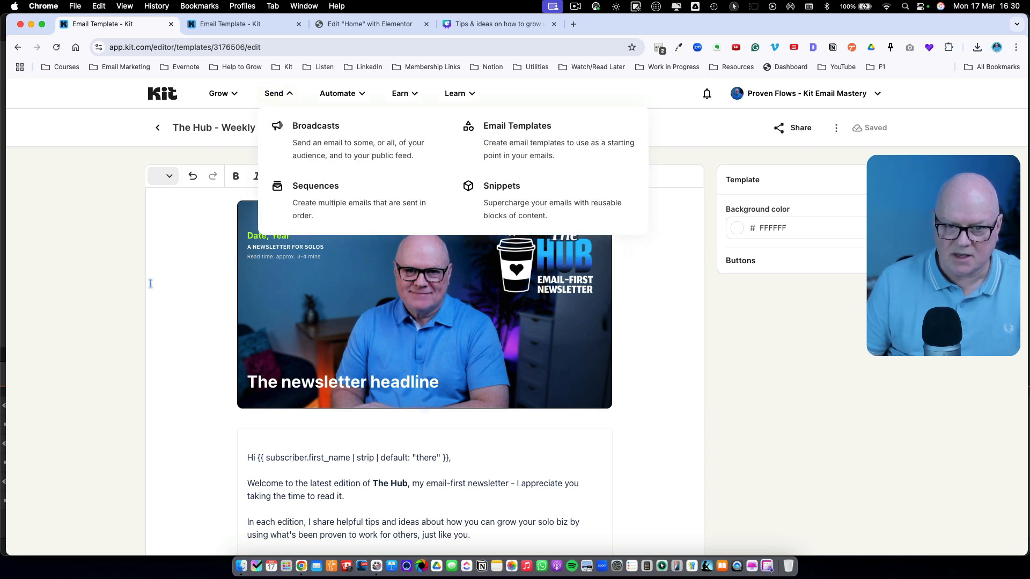
{"action": "left_click", "coordinate": [126, 285]}
{"action": "left_click", "coordinate": [161, 344]}
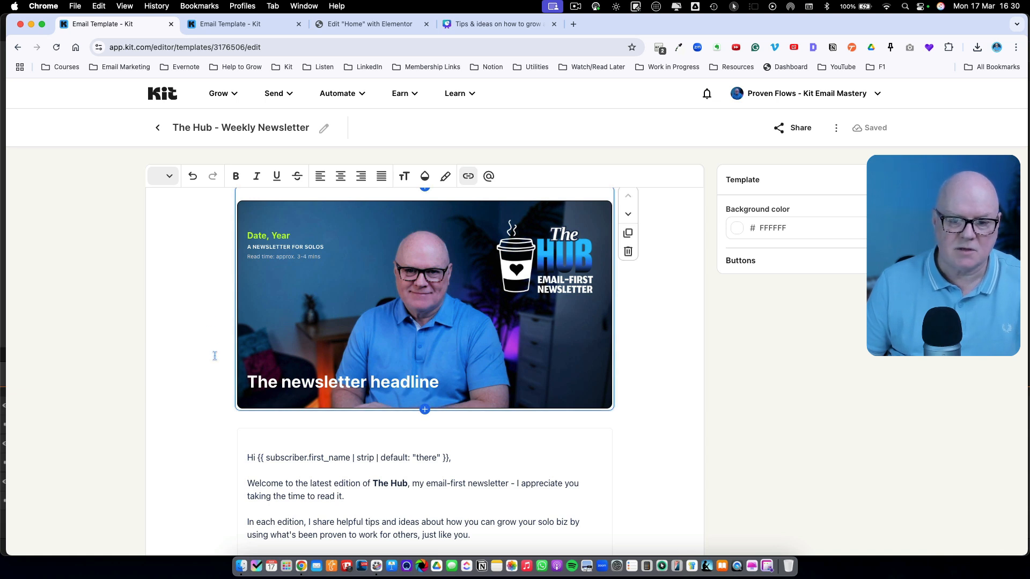
- Skim the newsletter template from the header through the welcome text to the section blocks, ending back at the header
{"action": "scroll", "coordinate": [213, 361], "scroll_direction": "down", "scroll_amount": 4}
{"action": "scroll", "coordinate": [214, 362], "scroll_direction": "up", "scroll_amount": 4}
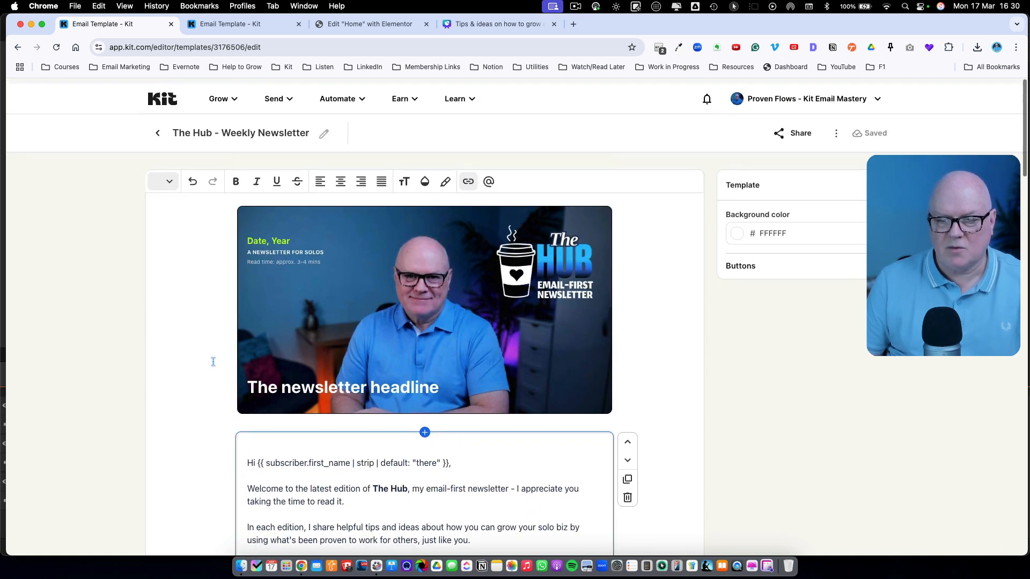
{"action": "scroll", "coordinate": [213, 362], "scroll_direction": "down", "scroll_amount": 4}
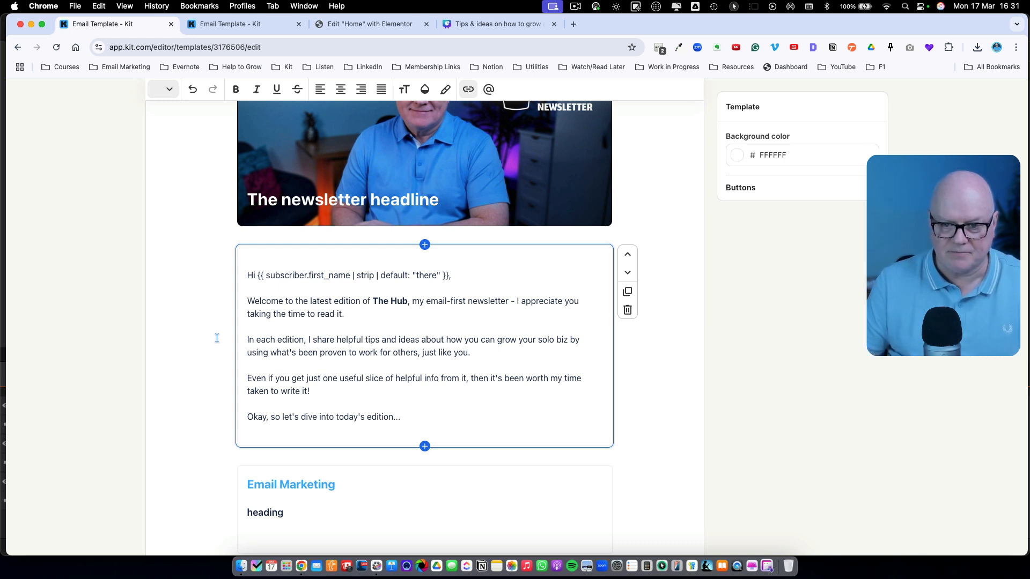
{"action": "scroll", "coordinate": [223, 301], "scroll_direction": "down", "scroll_amount": 5}
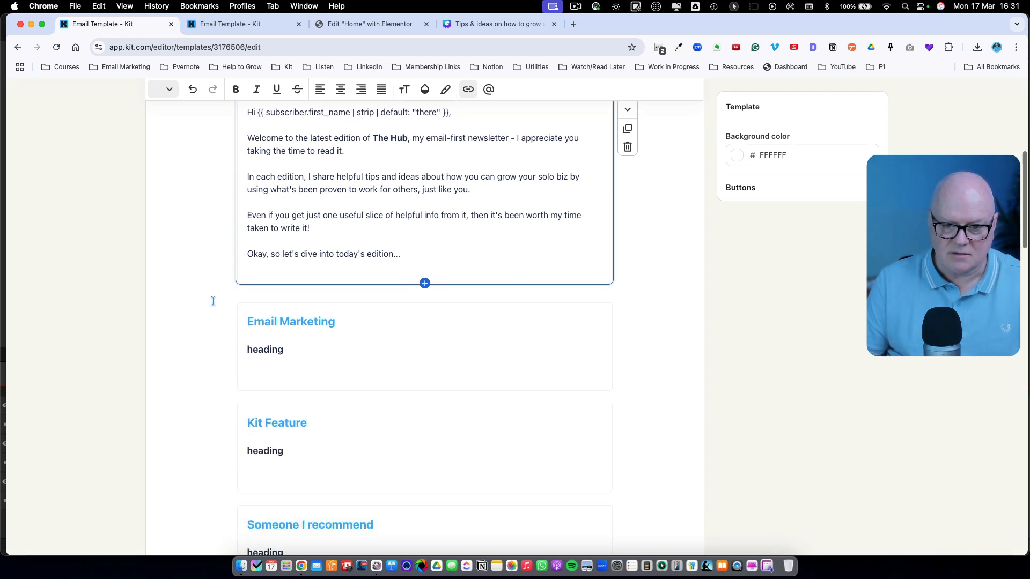
{"action": "scroll", "coordinate": [213, 301], "scroll_direction": "up", "scroll_amount": 10}
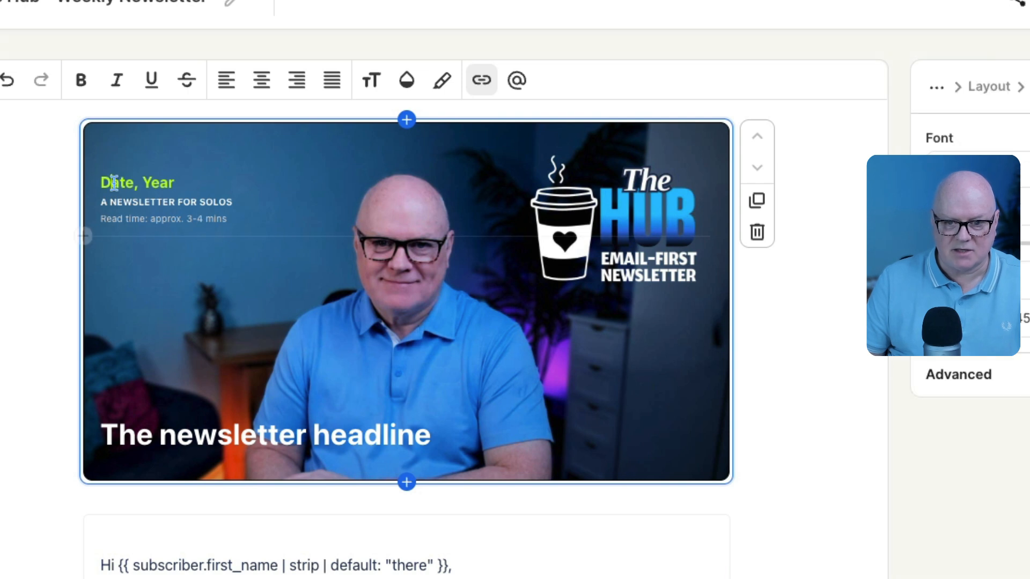
- Inspect the header's editable text: the "Date, Year" line, the read time and "The newsletter headline" placeholder
{"action": "double_click", "coordinate": [115, 183]}
{"action": "double_click", "coordinate": [163, 183]}
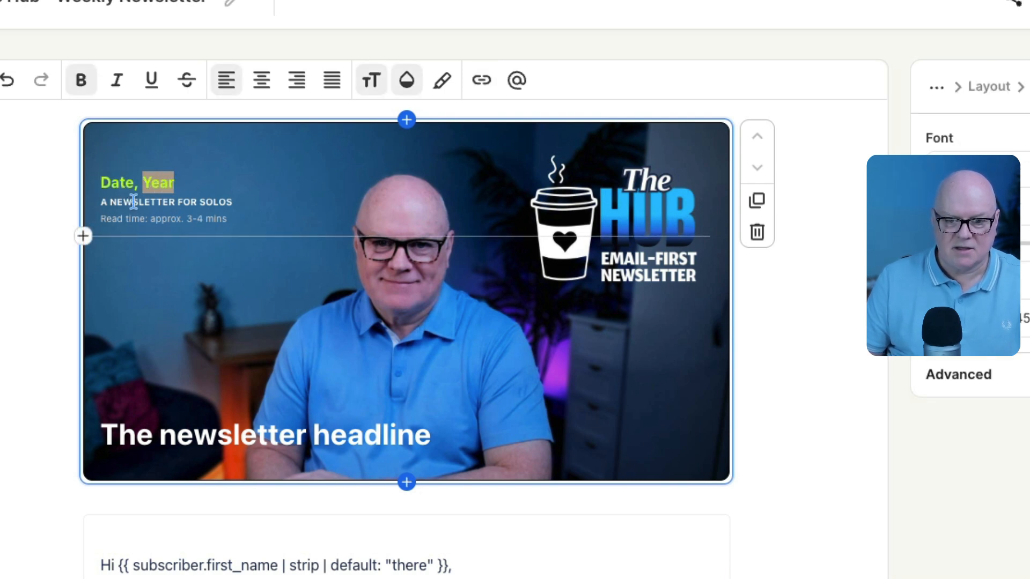
{"action": "left_click_drag", "start_coordinate": [192, 218], "coordinate": [213, 217]}
{"action": "left_click", "coordinate": [217, 217]}
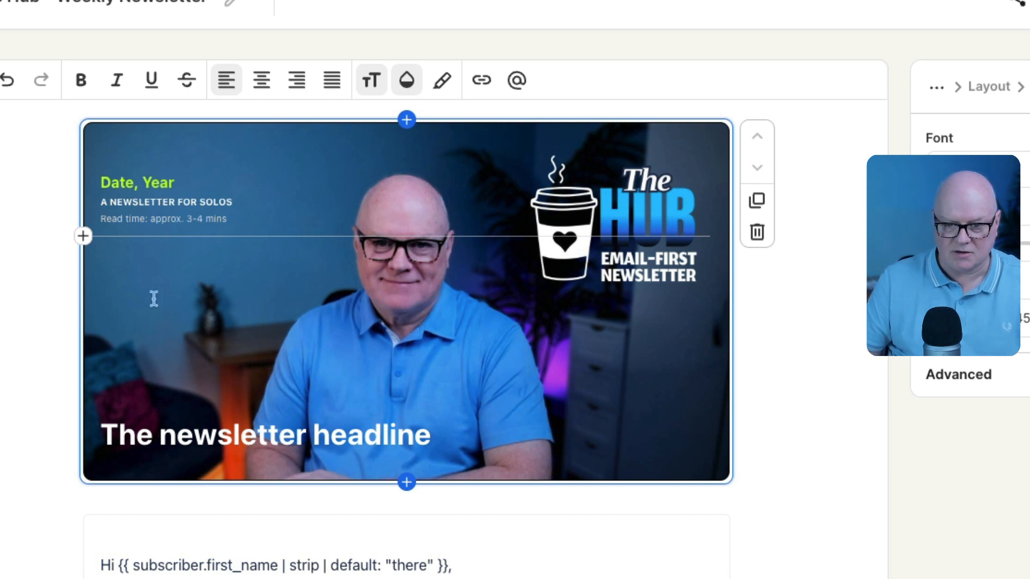
{"action": "double_click", "coordinate": [228, 436]}
{"action": "triple_click", "coordinate": [228, 436]}
{"action": "left_click", "coordinate": [241, 436]}
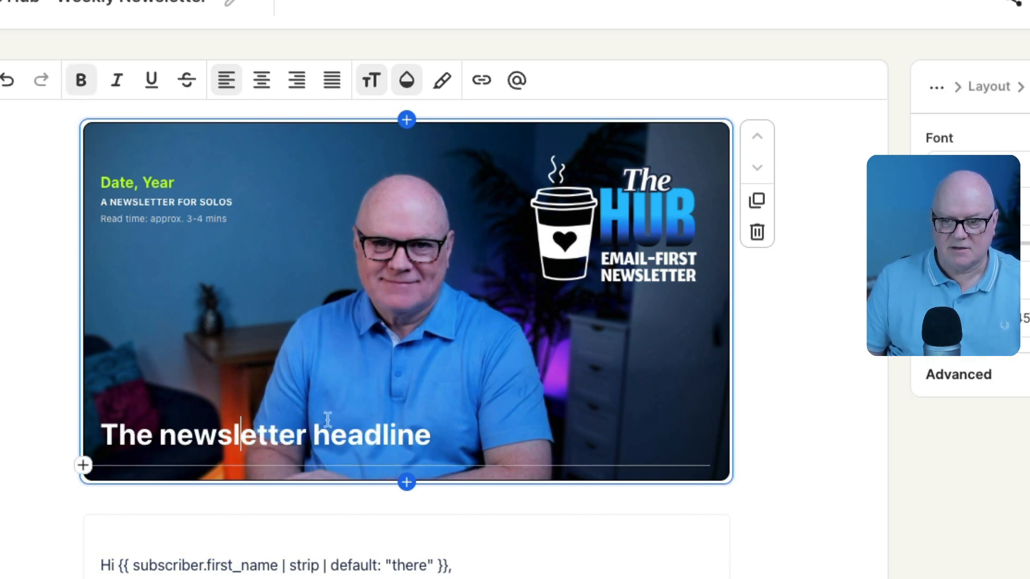
- Read the welcome block with the subscriber first-name greeting and the introduction to The Hub
{"action": "scroll", "coordinate": [327, 419], "scroll_direction": "down", "scroll_amount": 2}
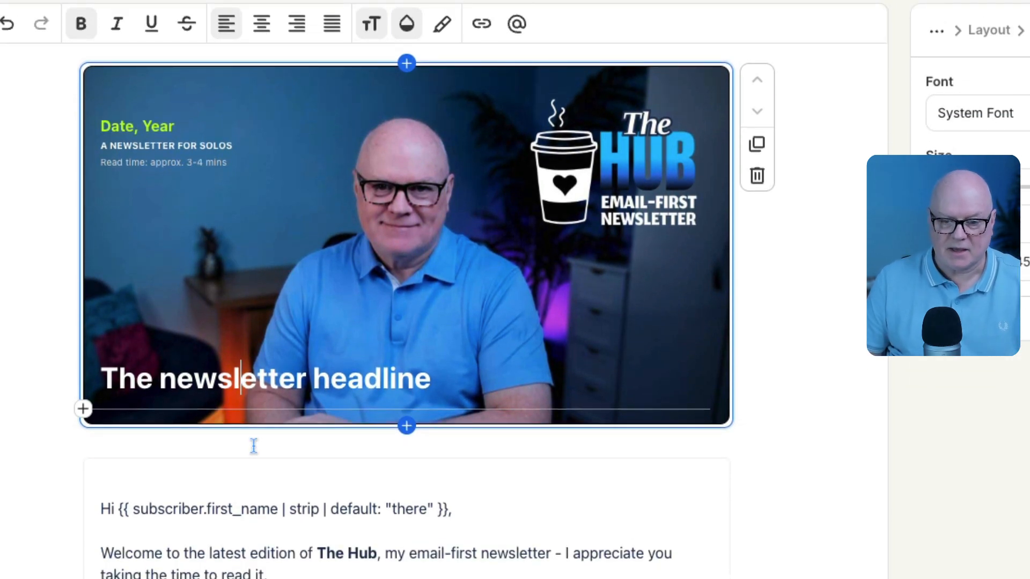
{"action": "left_click", "coordinate": [208, 516]}
{"action": "scroll", "coordinate": [209, 523], "scroll_direction": "down", "scroll_amount": 5}
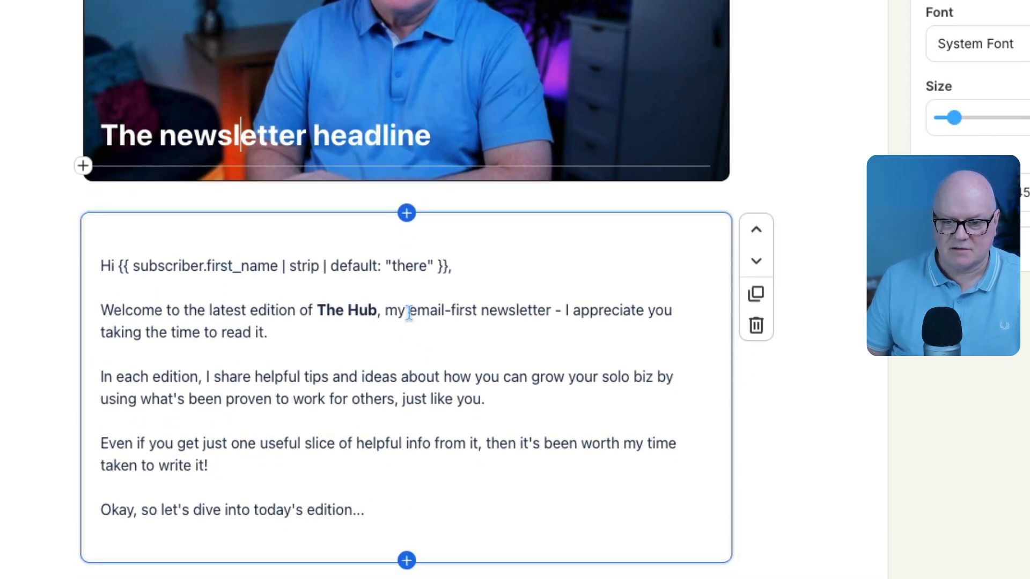
- Examine the "Email Marketing" and "Kit Feature" sections and their heading placeholders
{"action": "scroll", "coordinate": [375, 418], "scroll_direction": "down", "scroll_amount": 9}
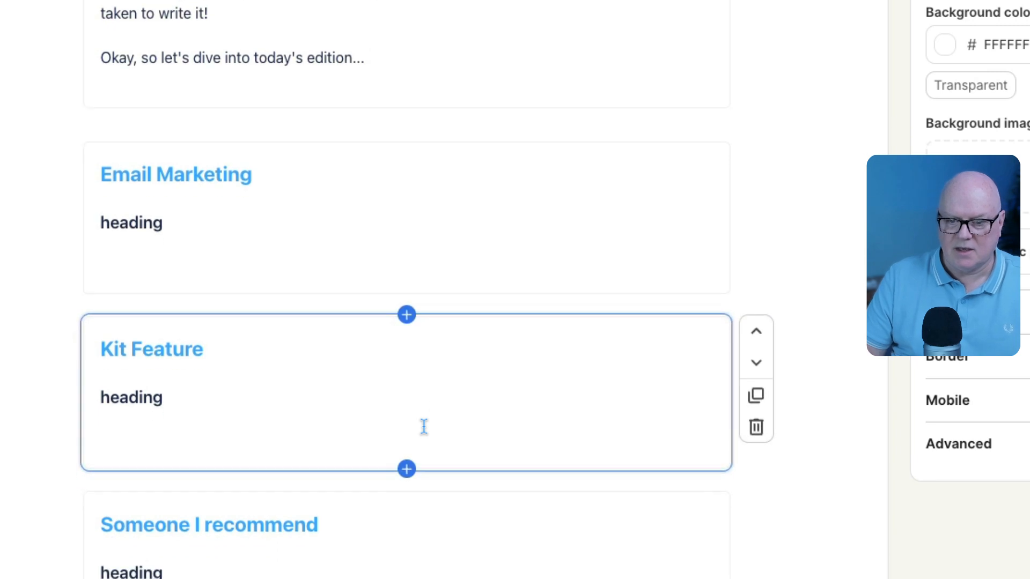
{"action": "left_click", "coordinate": [263, 205]}
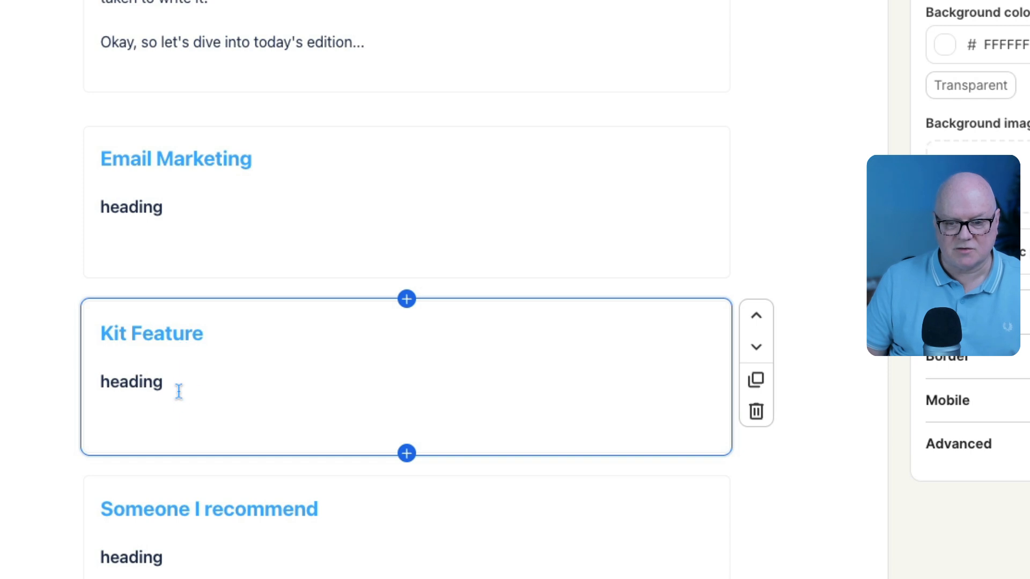
{"action": "left_click_drag", "start_coordinate": [163, 382], "coordinate": [109, 383]}
{"action": "left_click", "coordinate": [129, 382]}
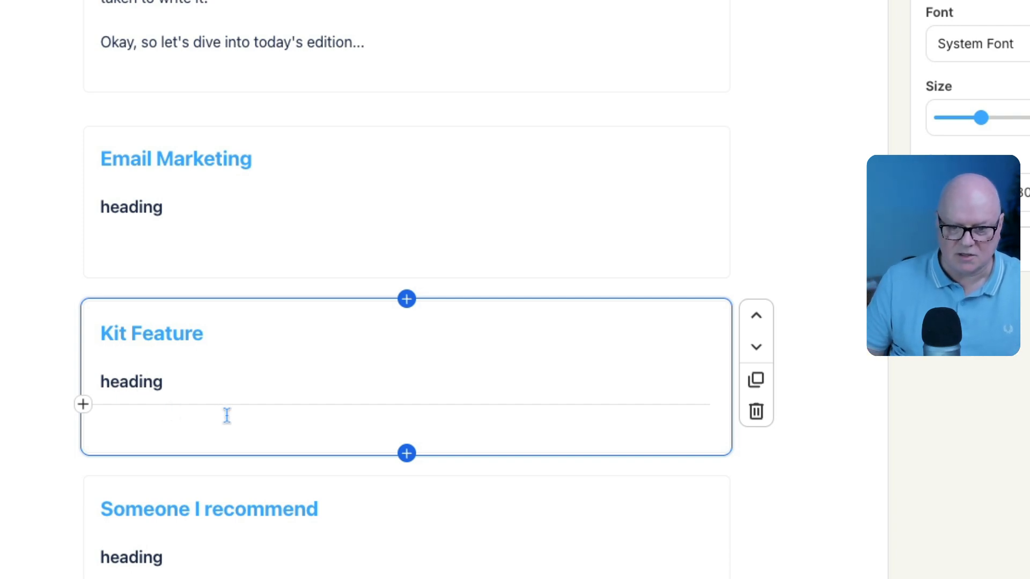
- Examine the "Someone I recommend" section with its heading placeholder and recommendation block
{"action": "scroll", "coordinate": [226, 414], "scroll_direction": "down", "scroll_amount": 2}
{"action": "scroll", "coordinate": [227, 414], "scroll_direction": "down", "scroll_amount": 7}
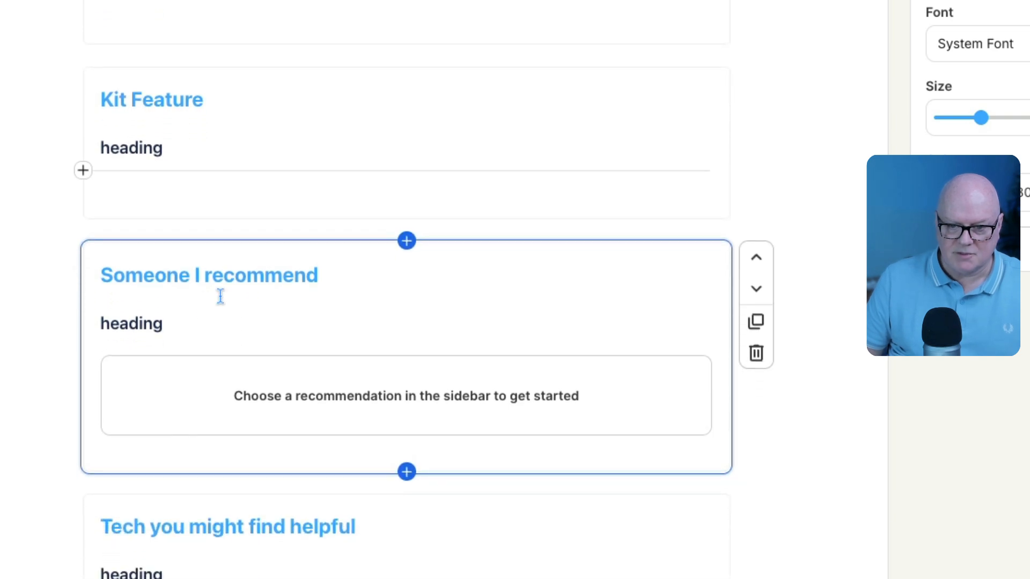
{"action": "double_click", "coordinate": [271, 275]}
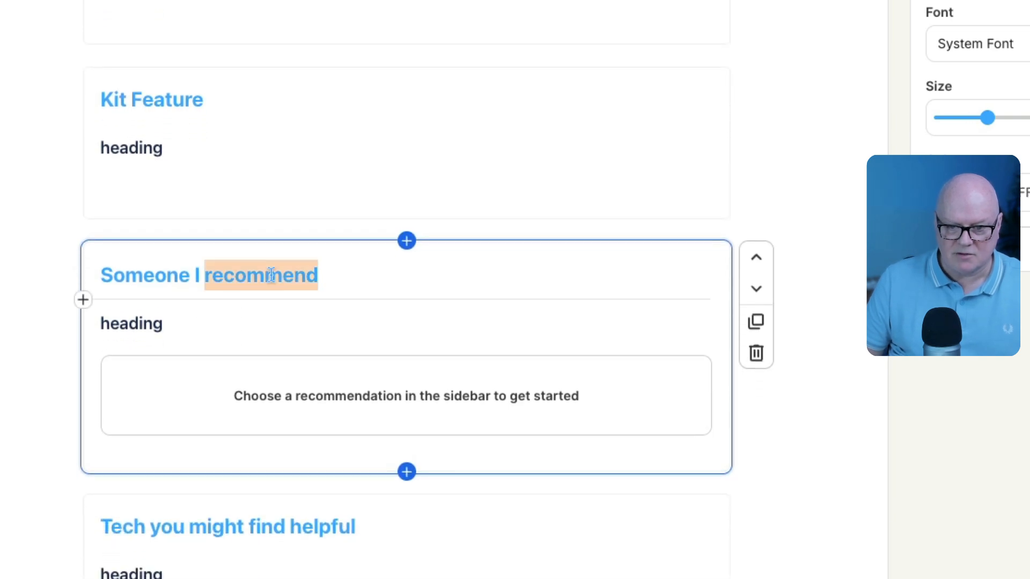
{"action": "left_click", "coordinate": [210, 318]}
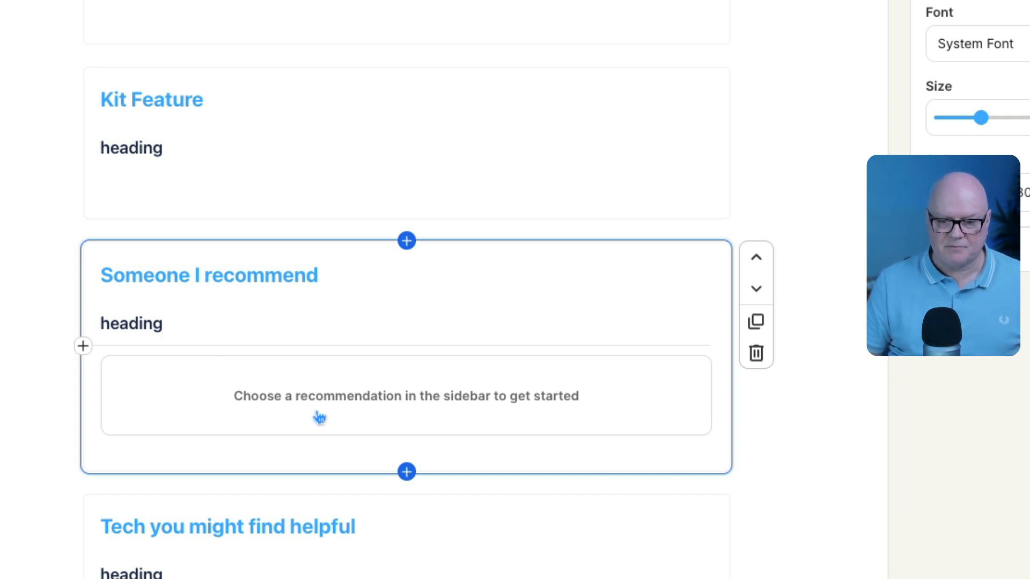
- Examine the "Tech you might find helpful" section and its heading placeholder
{"action": "scroll", "coordinate": [322, 422], "scroll_direction": "down", "scroll_amount": 4}
{"action": "left_click", "coordinate": [173, 388]}
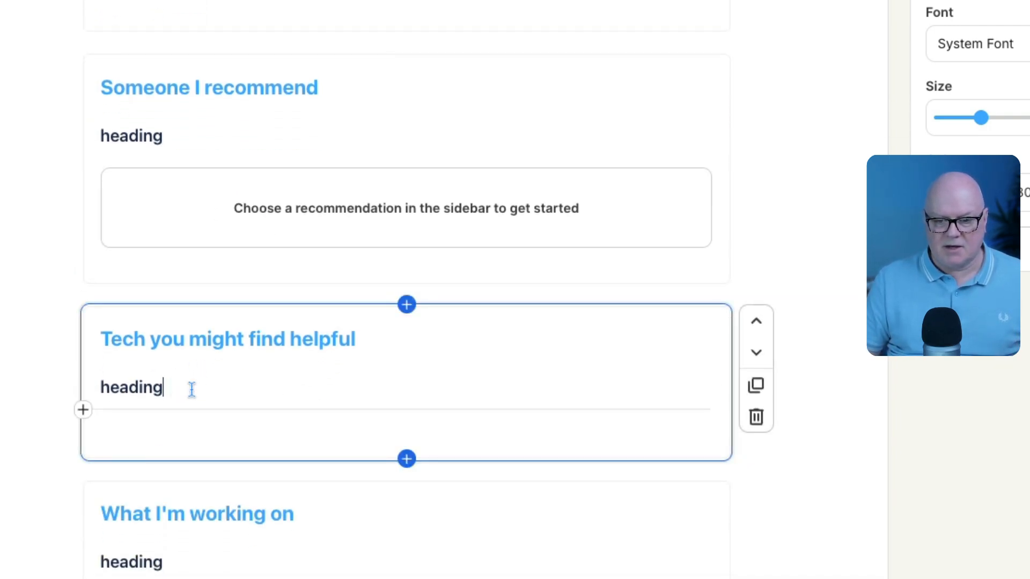
{"action": "scroll", "coordinate": [194, 384], "scroll_direction": "down", "scroll_amount": 2}
{"action": "scroll", "coordinate": [225, 338], "scroll_direction": "down", "scroll_amount": 2}
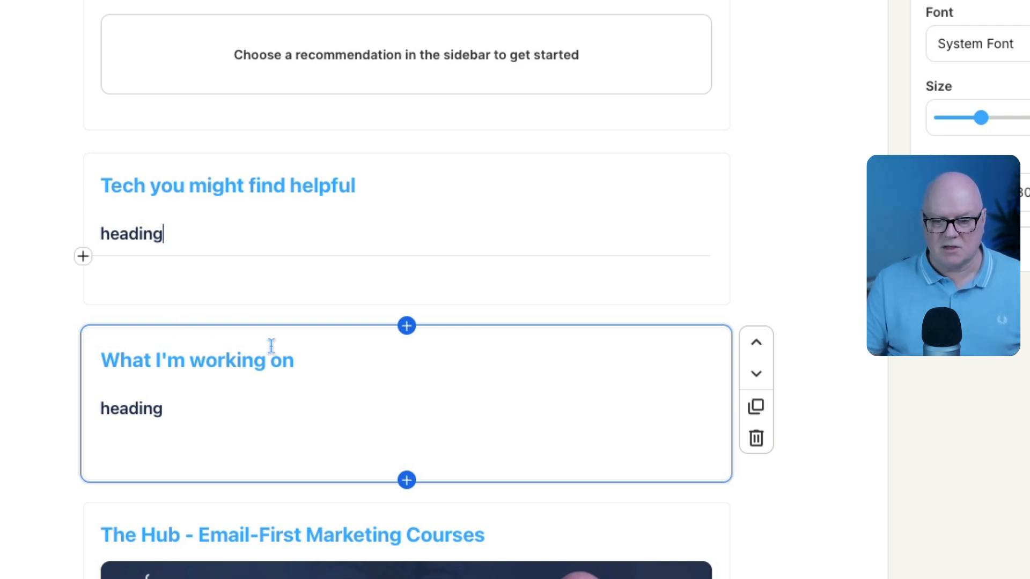
- Review the "What I'm working on", "The Hub - Email-First Marketing Courses" and "Check out my latest YouTube videos" sections
{"action": "scroll", "coordinate": [269, 347], "scroll_direction": "down", "scroll_amount": 3}
{"action": "scroll", "coordinate": [271, 347], "scroll_direction": "down", "scroll_amount": 1}
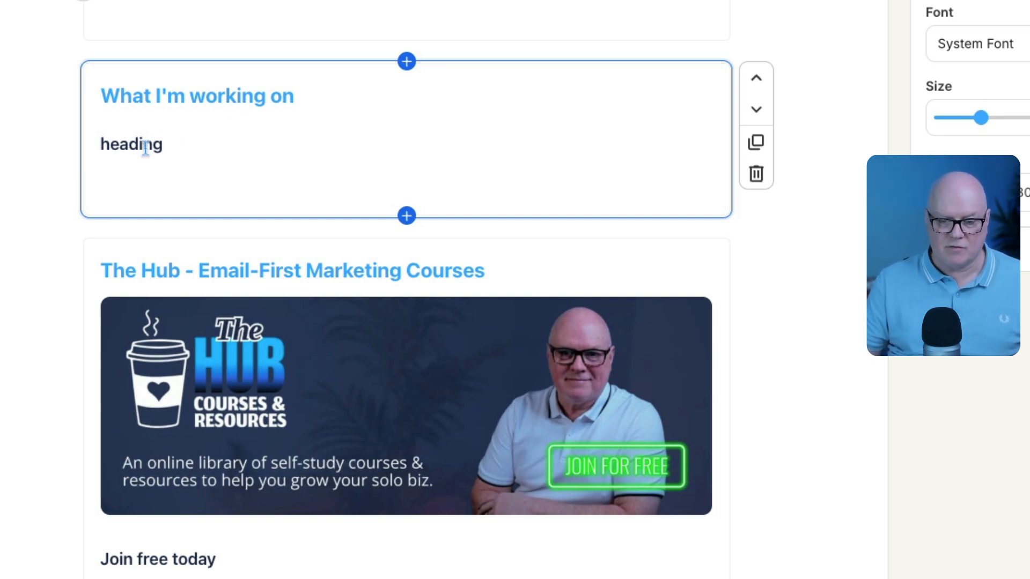
{"action": "scroll", "coordinate": [208, 207], "scroll_direction": "down", "scroll_amount": 3}
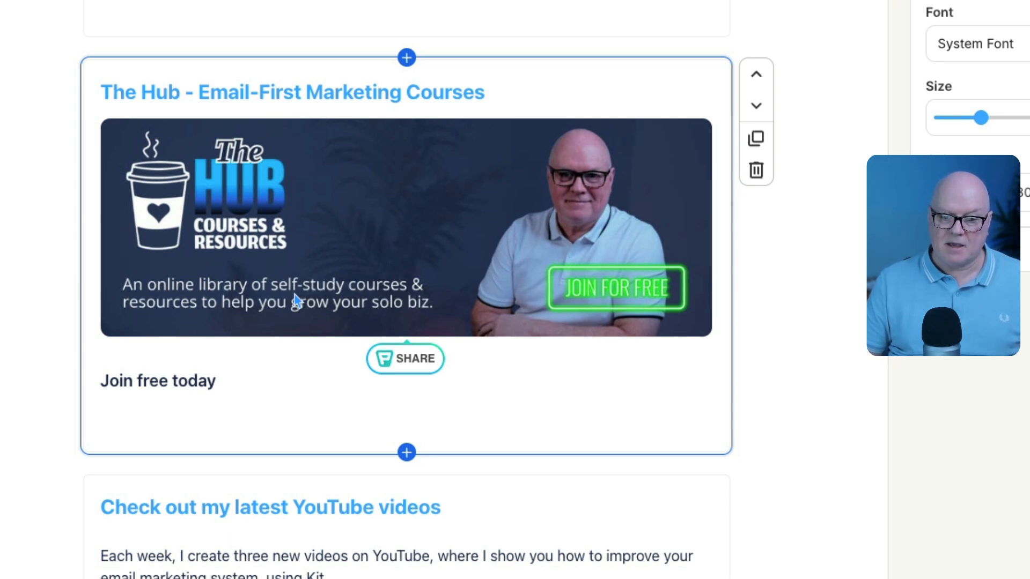
{"action": "scroll", "coordinate": [294, 300], "scroll_direction": "down", "scroll_amount": 5}
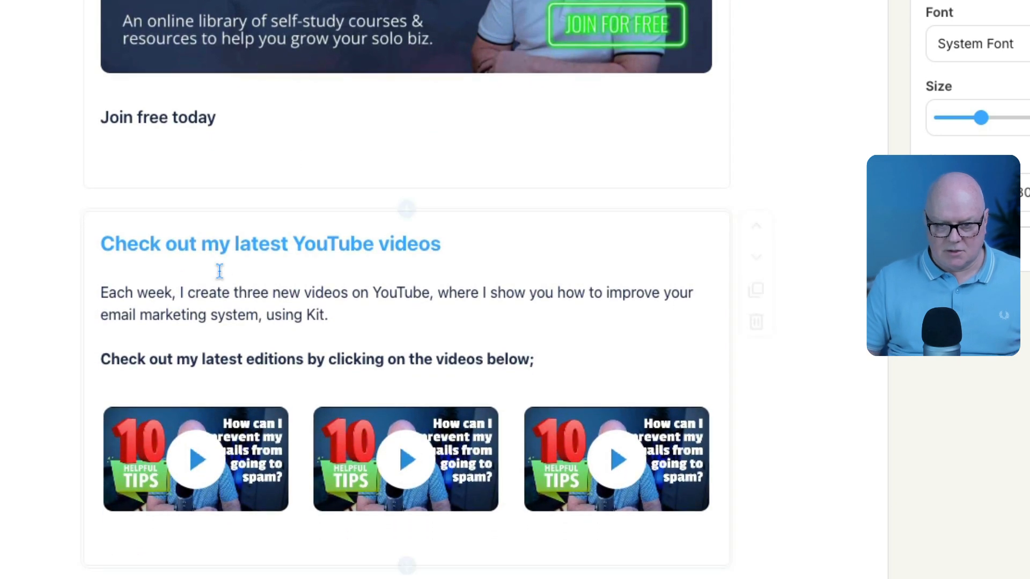
{"action": "scroll", "coordinate": [219, 271], "scroll_direction": "down", "scroll_amount": 2}
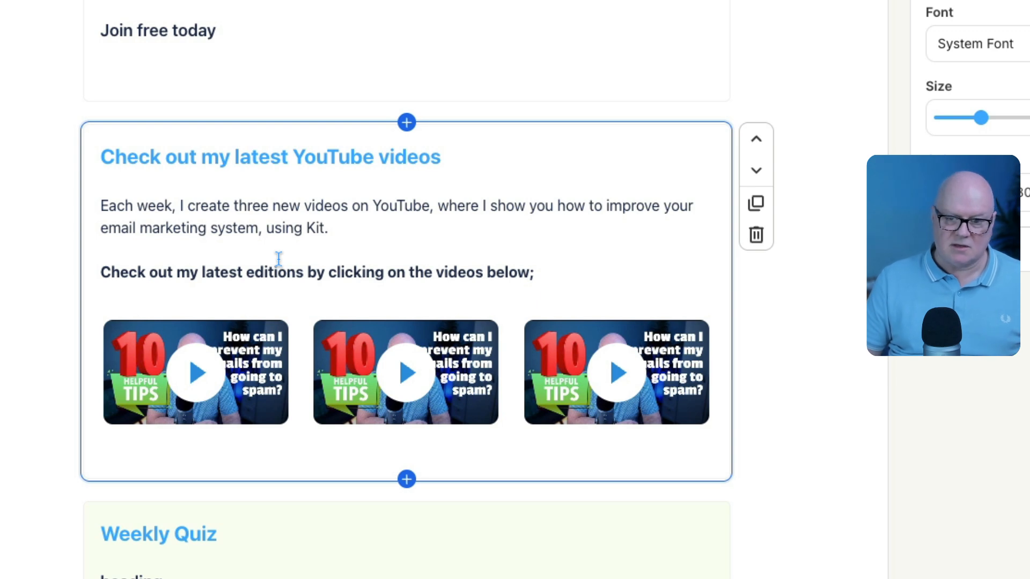
- Examine the video thumbnails in "Check out my latest YouTube videos" and the "Weekly Quiz" section with its heading placeholder
{"action": "left_click", "coordinate": [167, 303]}
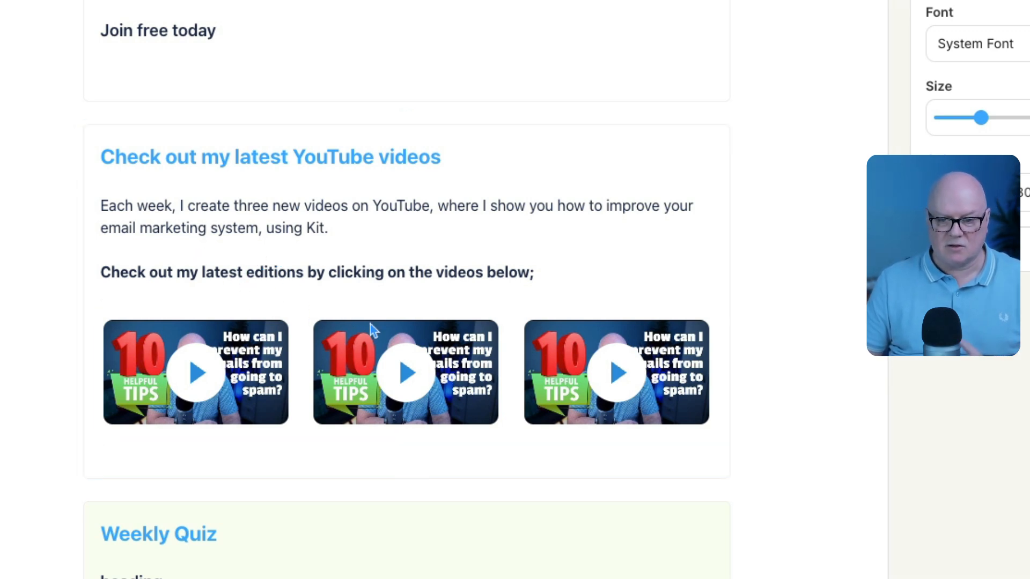
{"action": "scroll", "coordinate": [245, 300], "scroll_direction": "down", "scroll_amount": 5}
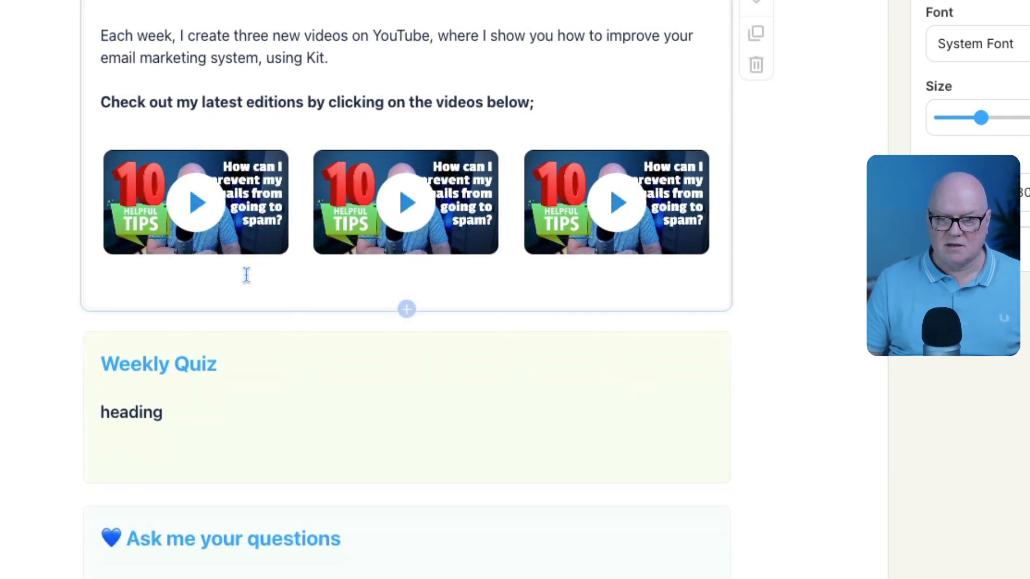
{"action": "scroll", "coordinate": [248, 276], "scroll_direction": "up", "scroll_amount": 3}
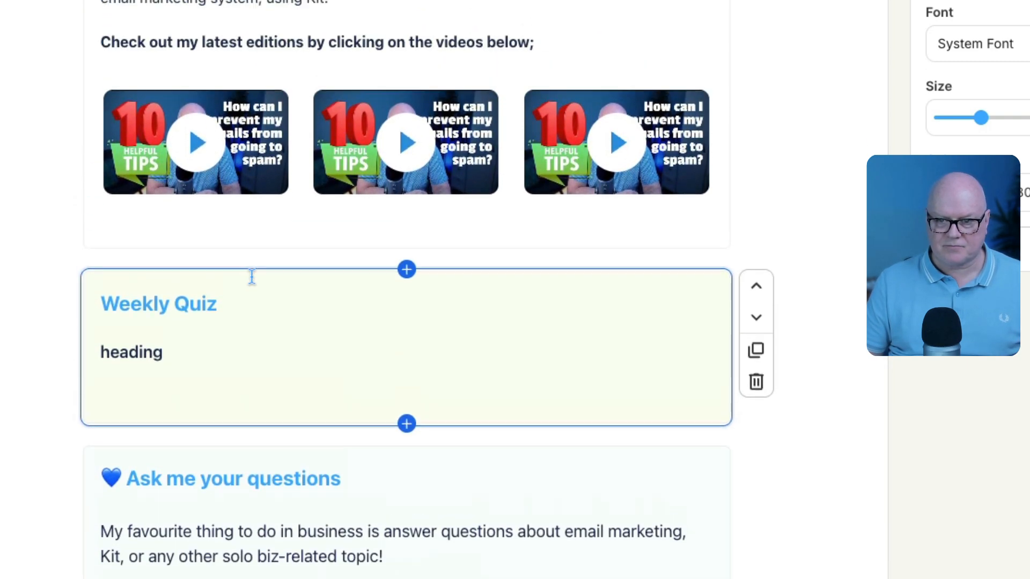
{"action": "scroll", "coordinate": [255, 263], "scroll_direction": "up", "scroll_amount": 3}
{"action": "scroll", "coordinate": [257, 281], "scroll_direction": "down", "scroll_amount": 5}
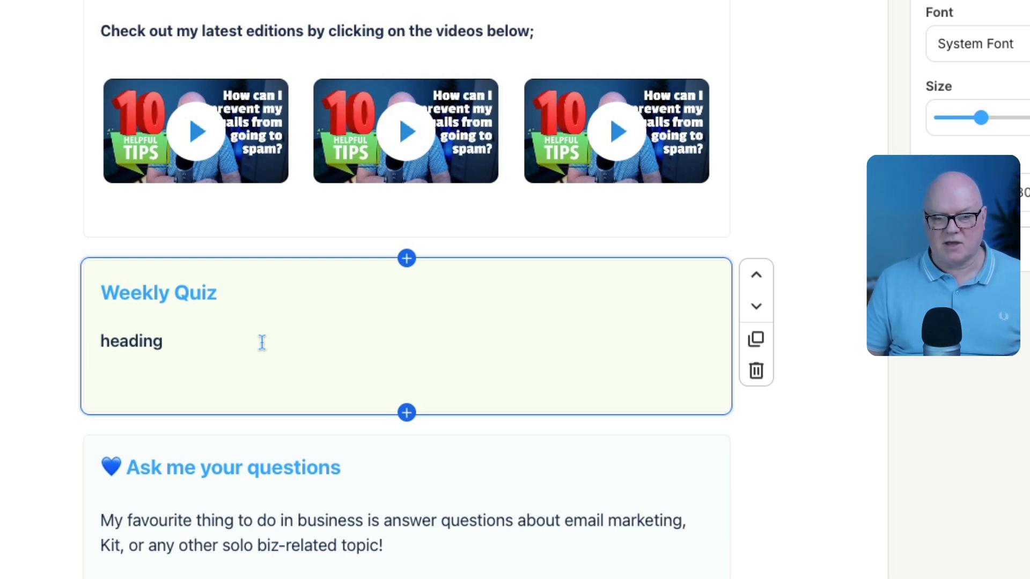
- Examine the "Ask me your questions" section with its button, and the closing remarks placeholder above the footer
{"action": "scroll", "coordinate": [276, 358], "scroll_direction": "down", "scroll_amount": 3}
{"action": "scroll", "coordinate": [318, 381], "scroll_direction": "down", "scroll_amount": 5}
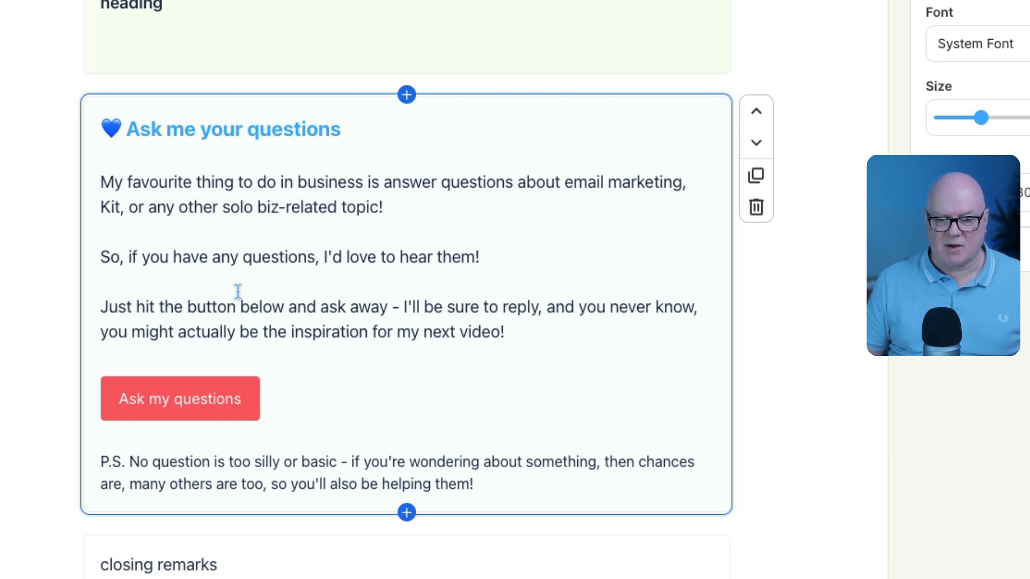
{"action": "scroll", "coordinate": [288, 343], "scroll_direction": "down", "scroll_amount": 3}
{"action": "scroll", "coordinate": [231, 449], "scroll_direction": "down", "scroll_amount": 2}
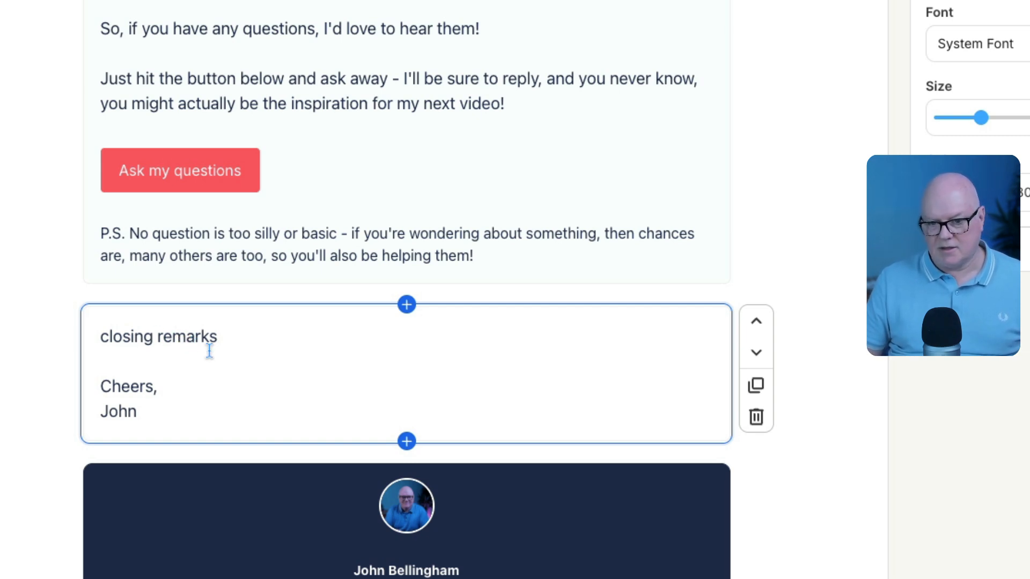
- Return to the start of the template and review its header image, headline placeholder and personalised welcome text
{"action": "scroll", "coordinate": [209, 350], "scroll_direction": "up", "scroll_amount": 20}
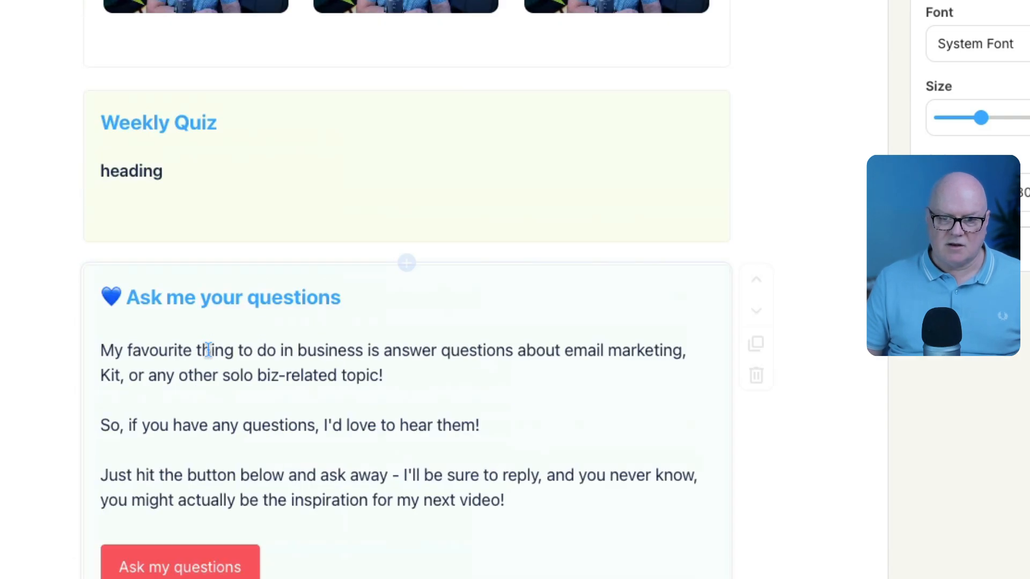
{"action": "scroll", "coordinate": [207, 349], "scroll_direction": "up", "scroll_amount": 20}
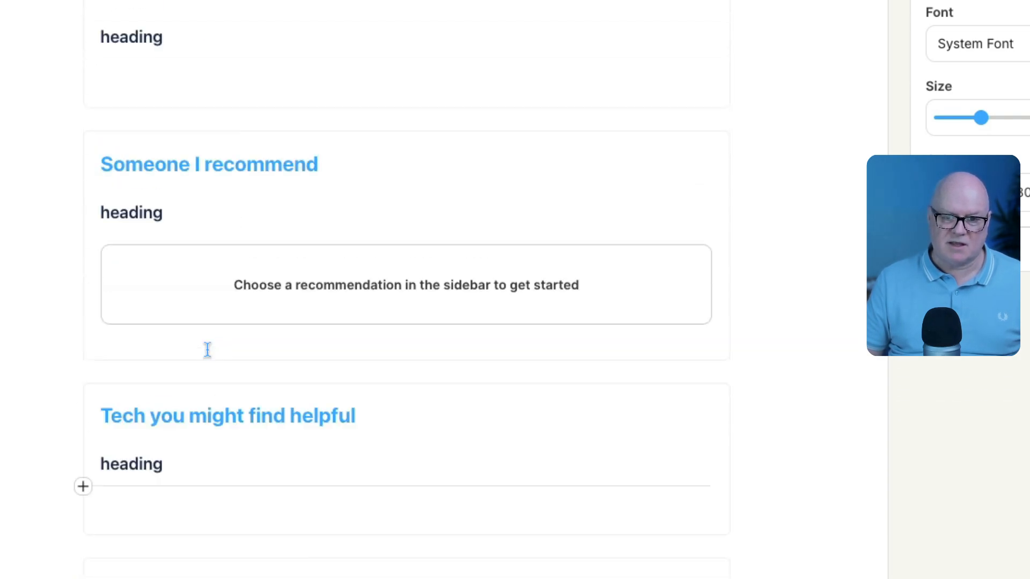
{"action": "scroll", "coordinate": [207, 365], "scroll_direction": "up", "scroll_amount": 6}
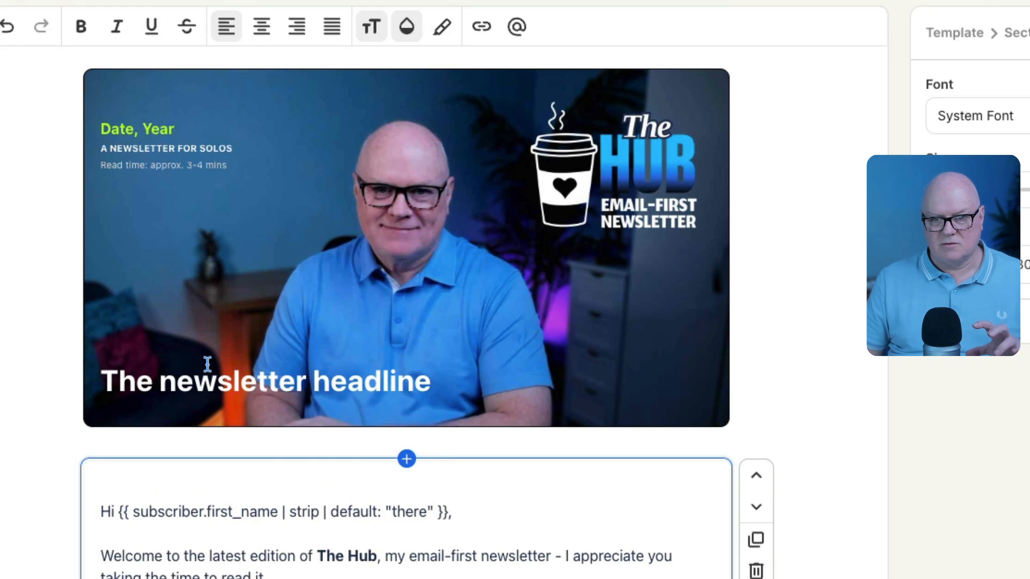
{"action": "scroll", "coordinate": [225, 361], "scroll_direction": "down", "scroll_amount": 3}
{"action": "scroll", "coordinate": [233, 363], "scroll_direction": "down", "scroll_amount": 4}
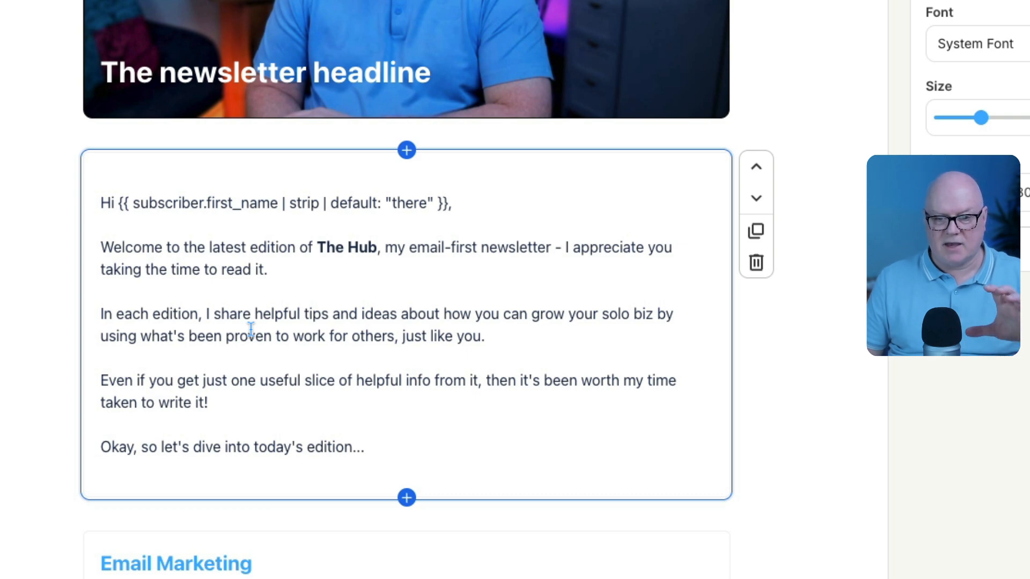
- Skim the template's sections from "Email Marketing" through to the closing remarks
{"action": "scroll", "coordinate": [233, 328], "scroll_direction": "down", "scroll_amount": 20}
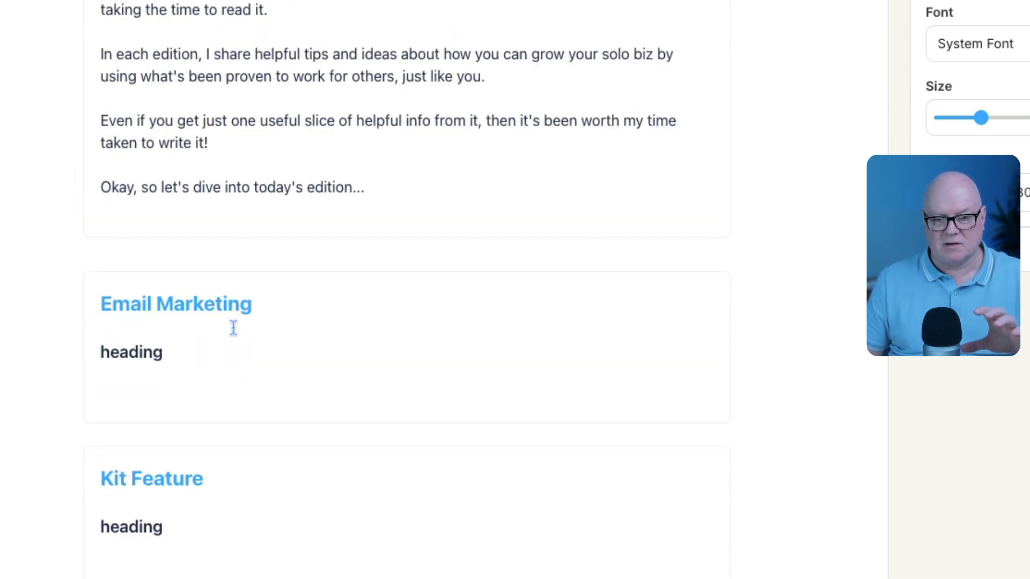
{"action": "scroll", "coordinate": [233, 327], "scroll_direction": "down", "scroll_amount": 15}
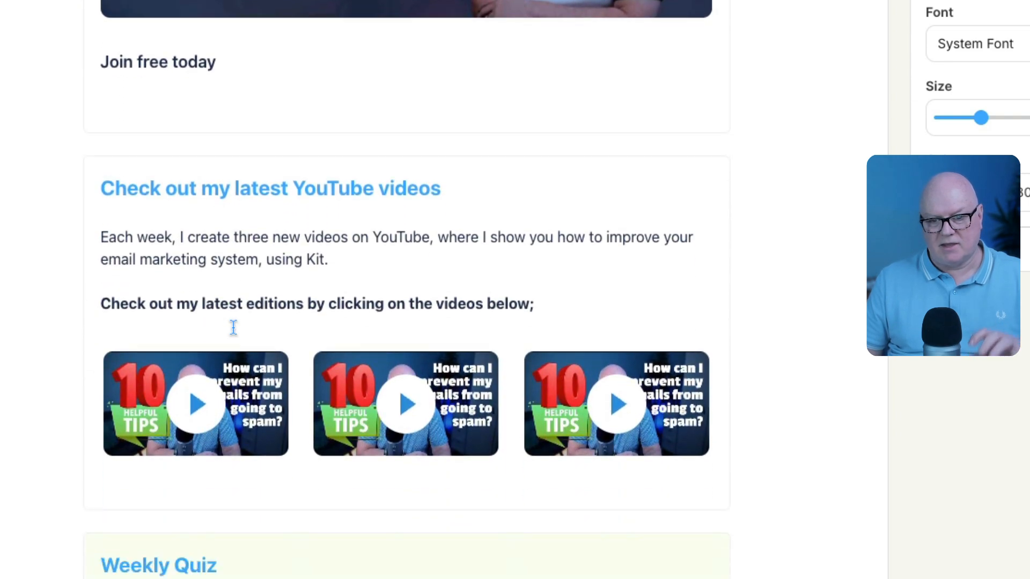
{"action": "scroll", "coordinate": [233, 327], "scroll_direction": "down", "scroll_amount": 3}
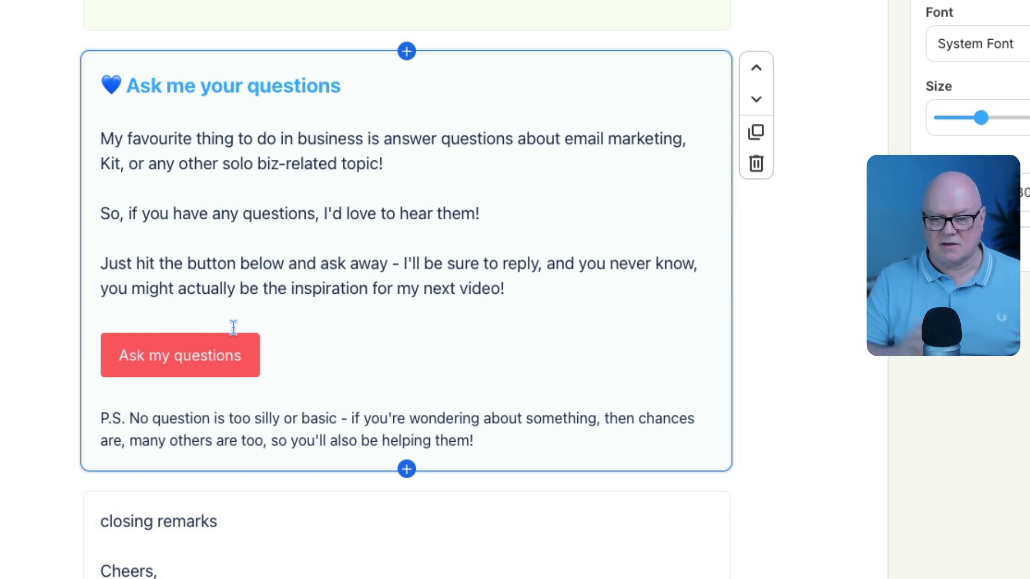
{"action": "scroll", "coordinate": [258, 359], "scroll_direction": "down", "scroll_amount": 10}
{"action": "scroll", "coordinate": [285, 394], "scroll_direction": "up", "scroll_amount": 3}
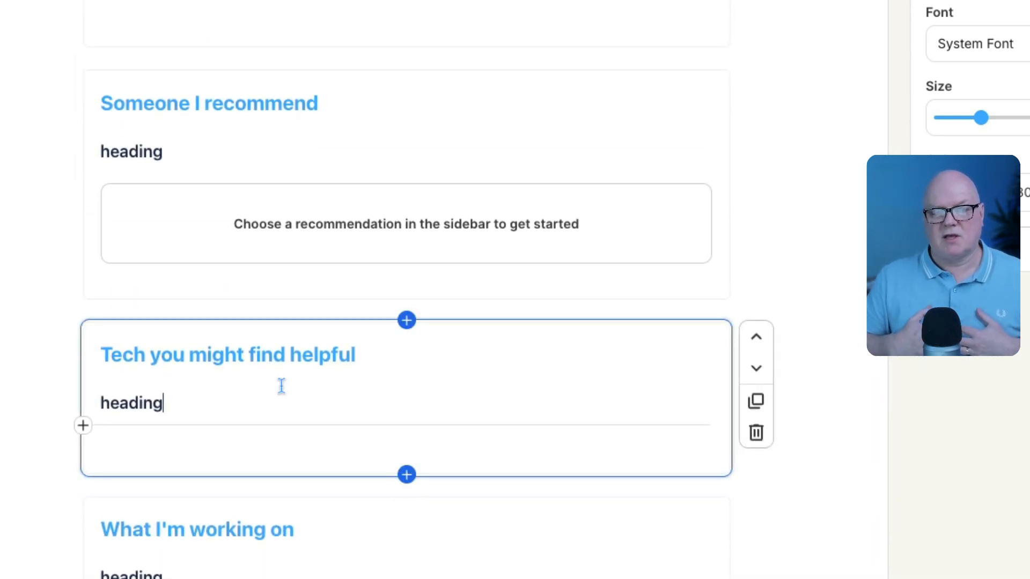
- Compare the heading placeholders in the "Tech you might find helpful", "Email Marketing" and "Kit Feature" sections
{"action": "left_click", "coordinate": [281, 385]}
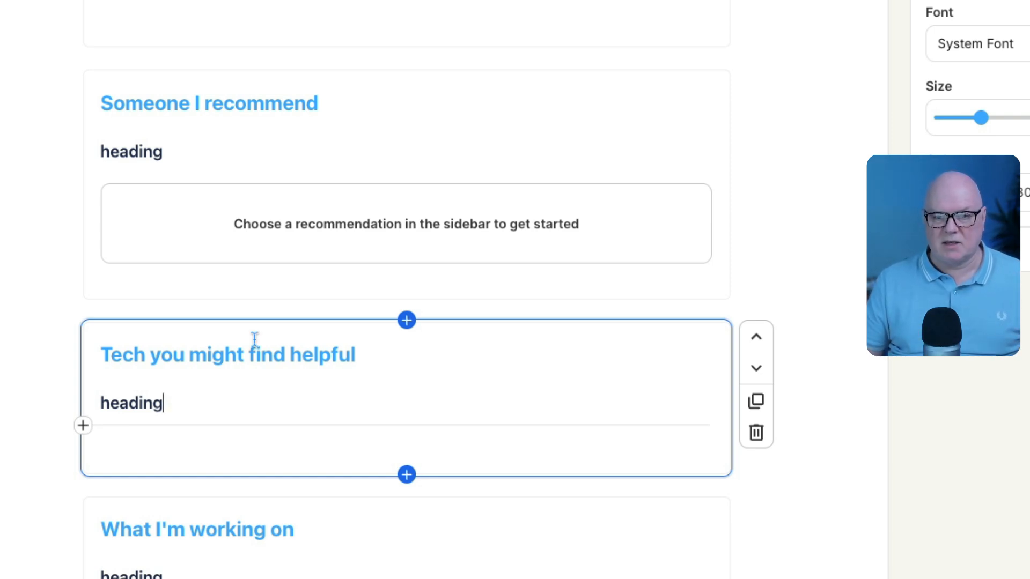
{"action": "scroll", "coordinate": [254, 339], "scroll_direction": "up", "scroll_amount": 2}
{"action": "scroll", "coordinate": [254, 339], "scroll_direction": "up", "scroll_amount": 3}
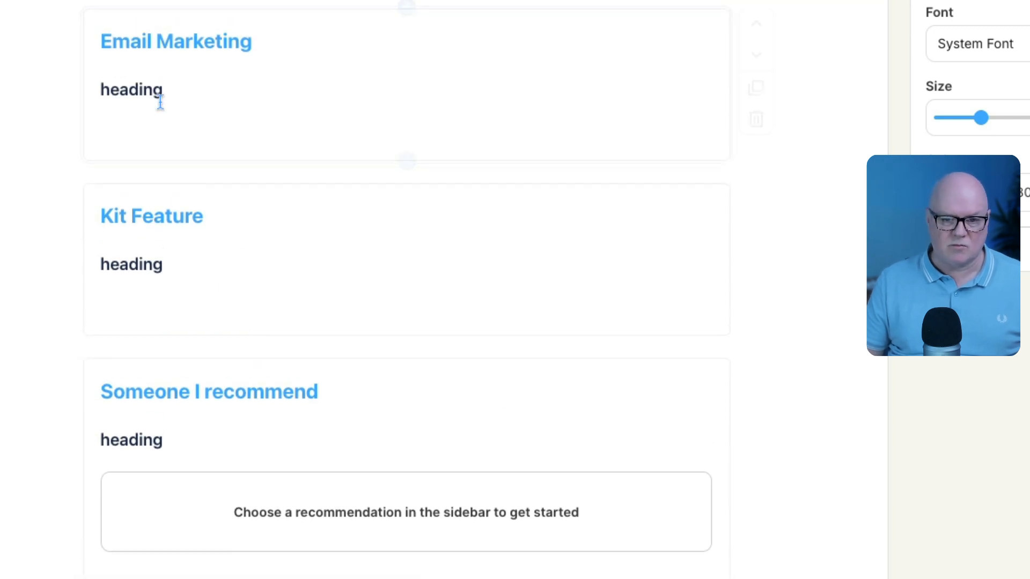
{"action": "left_click", "coordinate": [194, 78]}
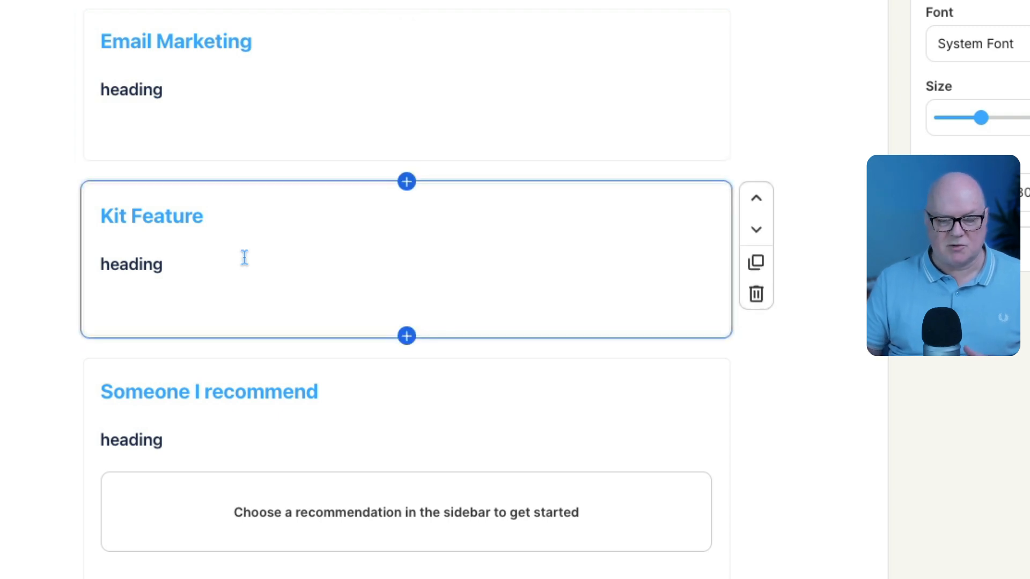
{"action": "scroll", "coordinate": [232, 348], "scroll_direction": "down", "scroll_amount": 20}
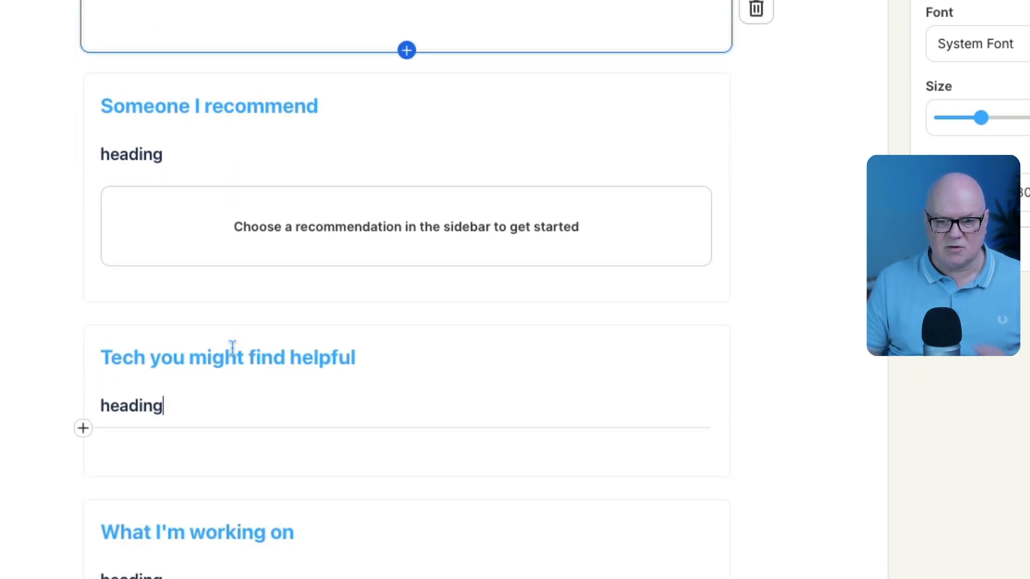
{"action": "scroll", "coordinate": [233, 350], "scroll_direction": "down", "scroll_amount": 16}
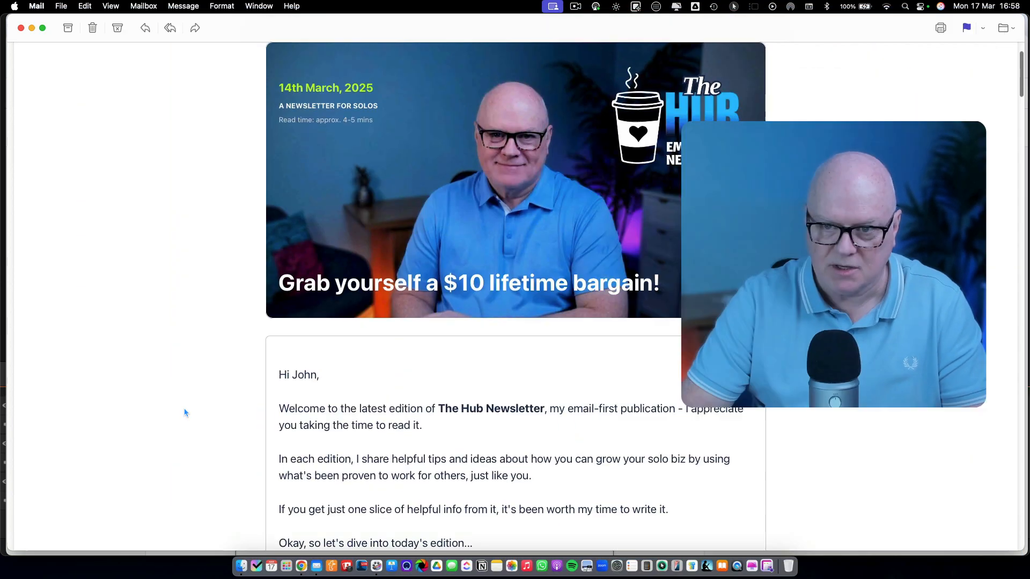
- Review the header image, headline and welcome text of the received 14th March, 2025 newsletter in Mail
{"action": "scroll", "coordinate": [184, 414], "scroll_direction": "up", "scroll_amount": 3}
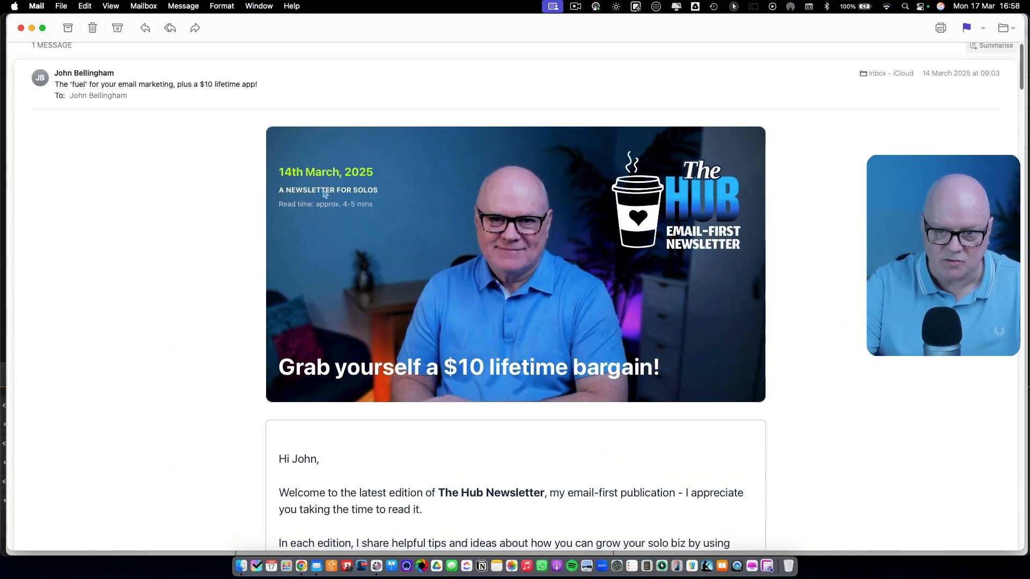
{"action": "scroll", "coordinate": [351, 213], "scroll_direction": "down", "scroll_amount": 1}
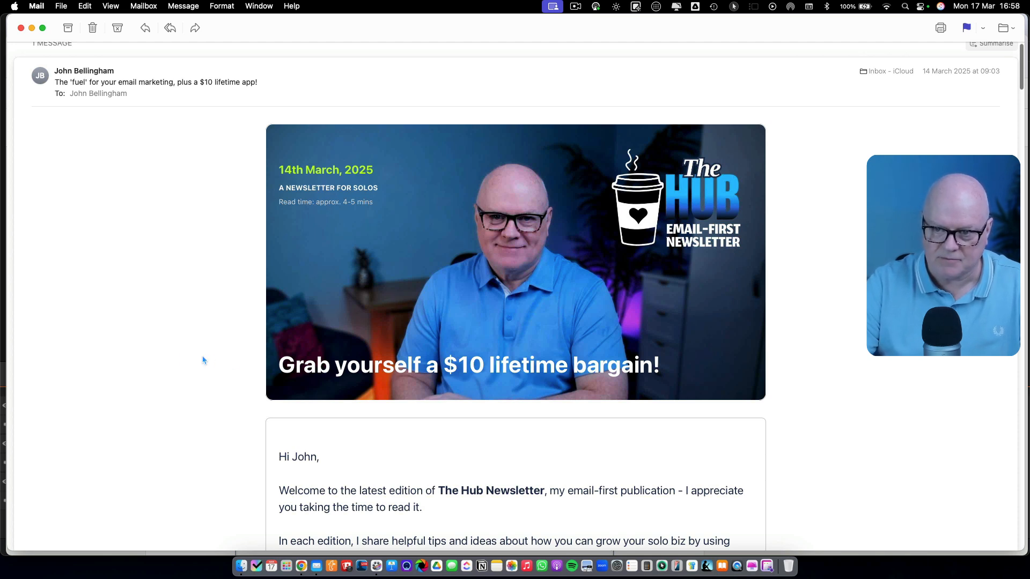
{"action": "scroll", "coordinate": [150, 356], "scroll_direction": "down", "scroll_amount": 5}
{"action": "scroll", "coordinate": [199, 357], "scroll_direction": "down", "scroll_amount": 4}
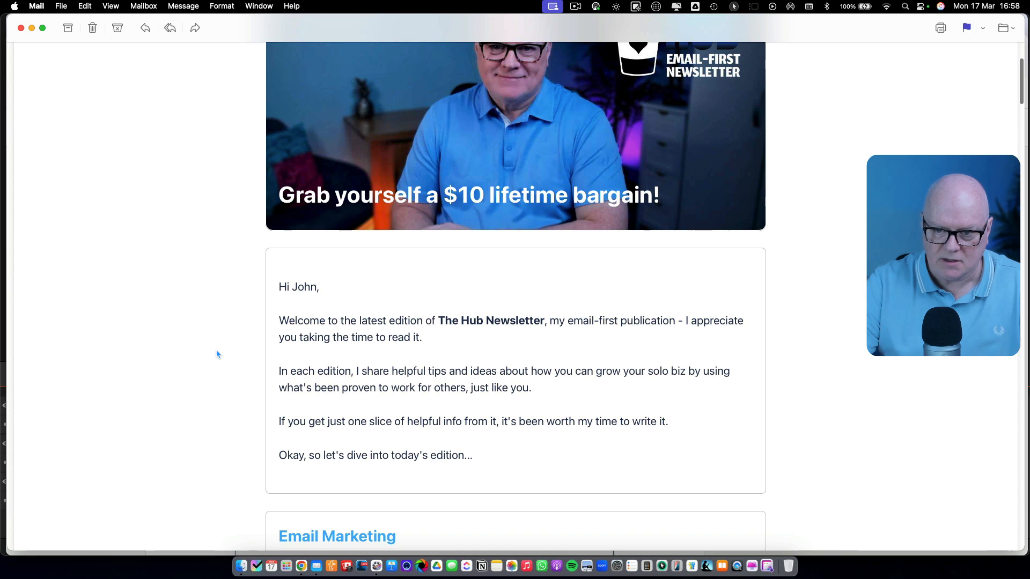
- Read through the finished newsletter's main content, from "Email Marketing" and "Kit Feature" to "Tech you might find helpful" and the Hub promotion
{"action": "scroll", "coordinate": [360, 307], "scroll_direction": "down", "scroll_amount": 15}
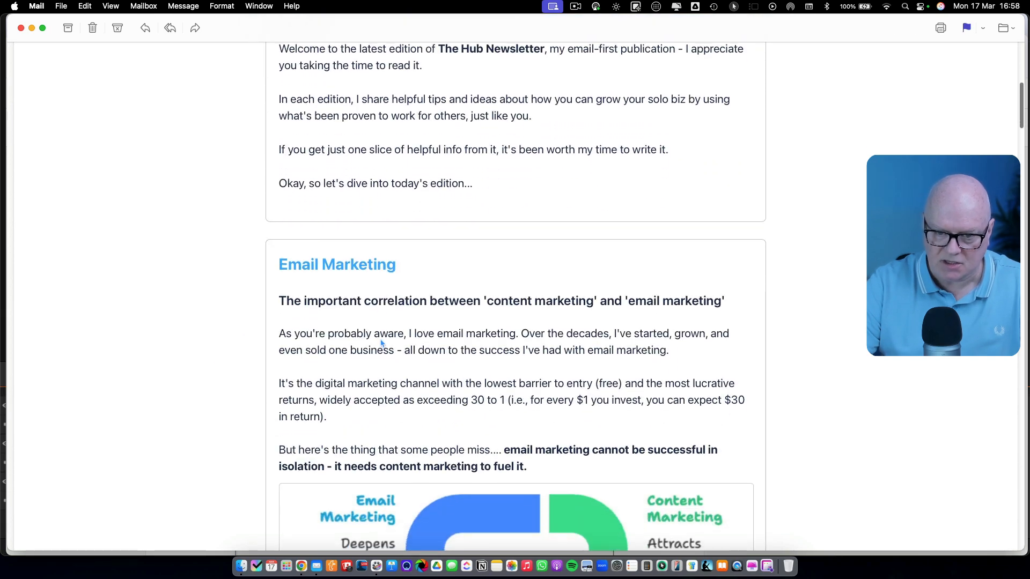
{"action": "scroll", "coordinate": [380, 344], "scroll_direction": "down", "scroll_amount": 6}
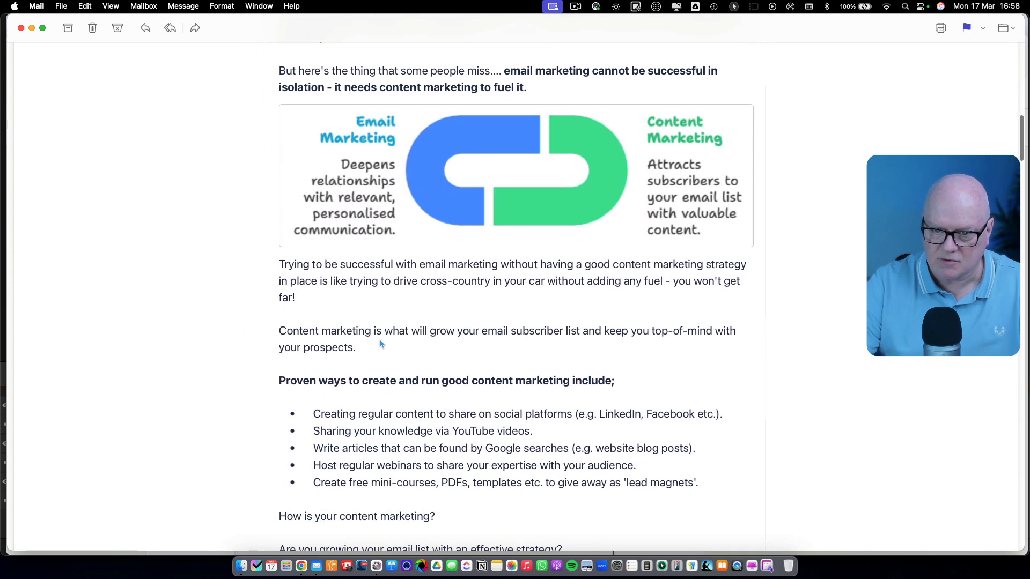
{"action": "scroll", "coordinate": [381, 344], "scroll_direction": "down", "scroll_amount": 12}
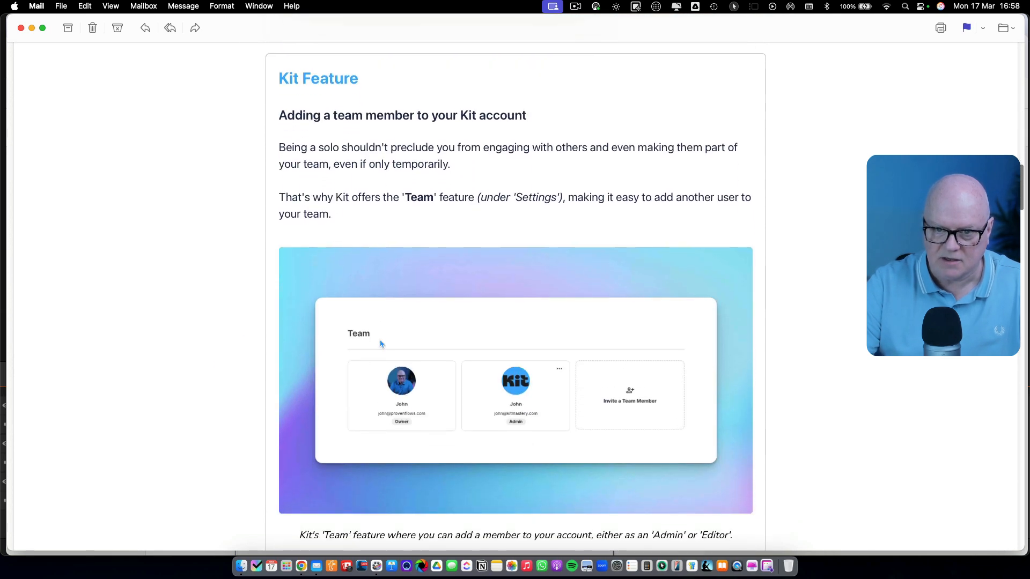
{"action": "scroll", "coordinate": [381, 344], "scroll_direction": "down", "scroll_amount": 10}
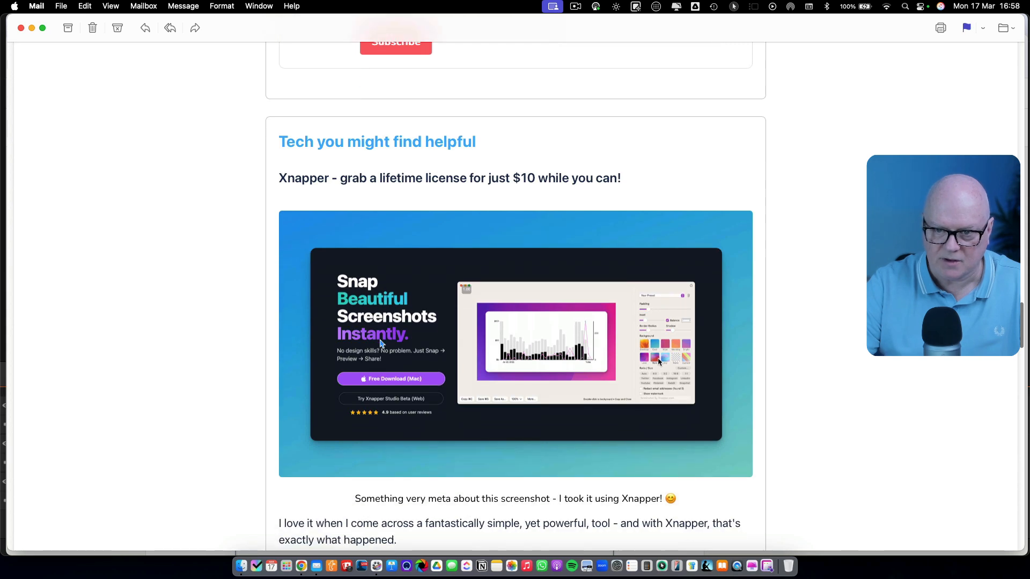
{"action": "scroll", "coordinate": [381, 343], "scroll_direction": "down", "scroll_amount": 12}
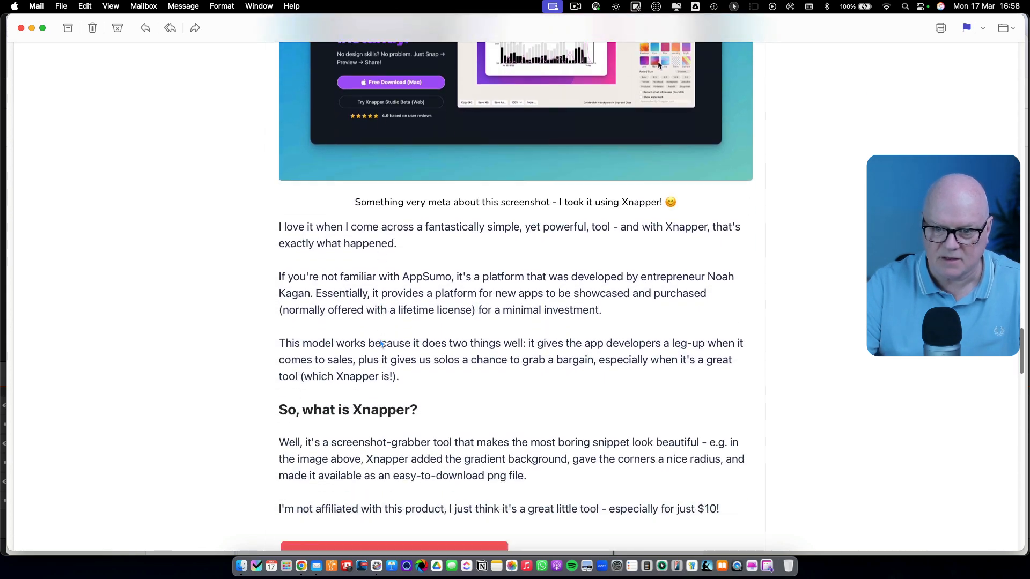
{"action": "scroll", "coordinate": [381, 344], "scroll_direction": "down", "scroll_amount": 14}
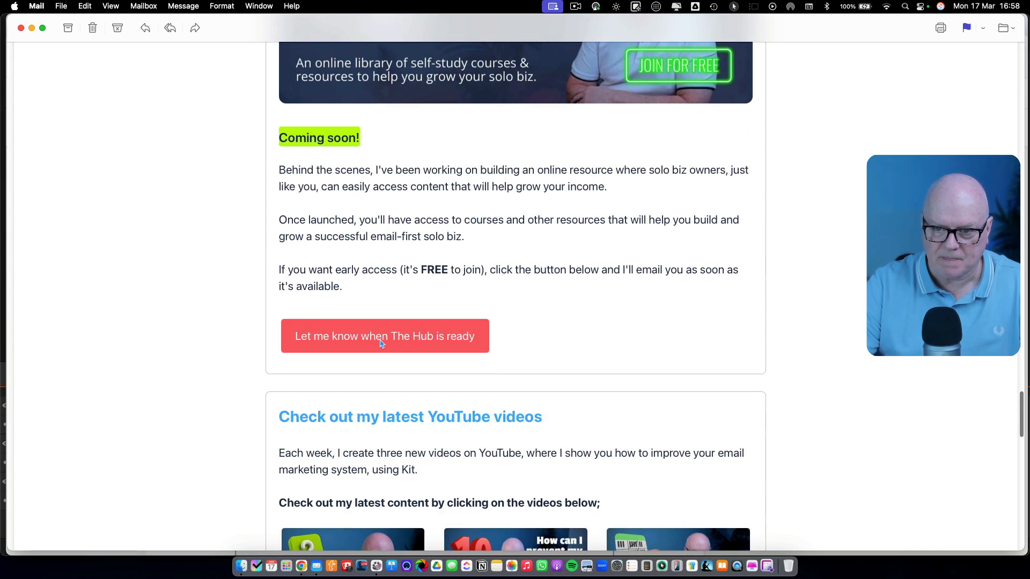
- Review the newsletter's YouTube videos, "Ask me your questions", "Weekly Quiz", closing remarks and footer, and go back up through the email
{"action": "scroll", "coordinate": [381, 344], "scroll_direction": "down", "scroll_amount": 6}
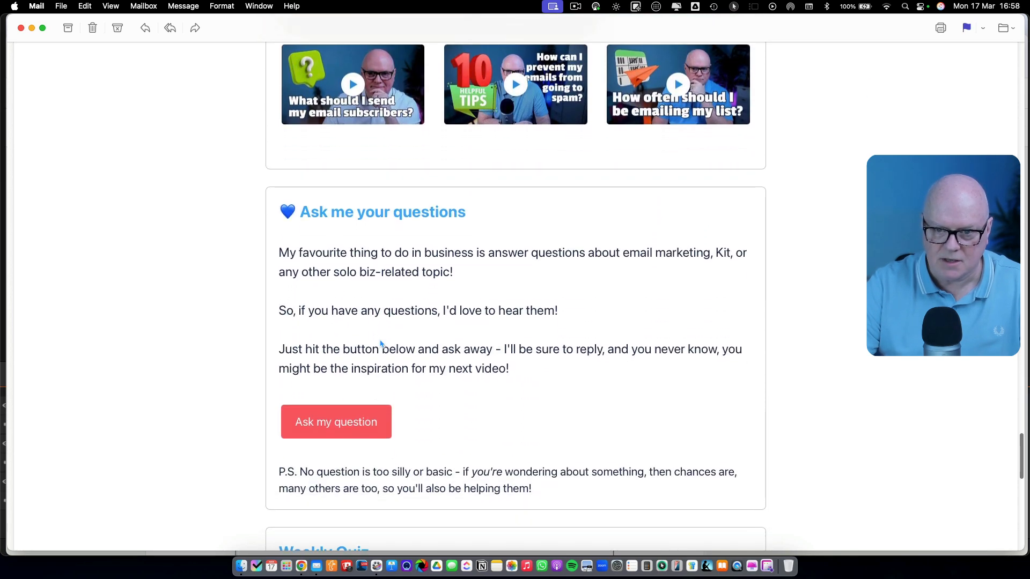
{"action": "scroll", "coordinate": [381, 344], "scroll_direction": "down", "scroll_amount": 2}
{"action": "scroll", "coordinate": [381, 344], "scroll_direction": "down", "scroll_amount": 15}
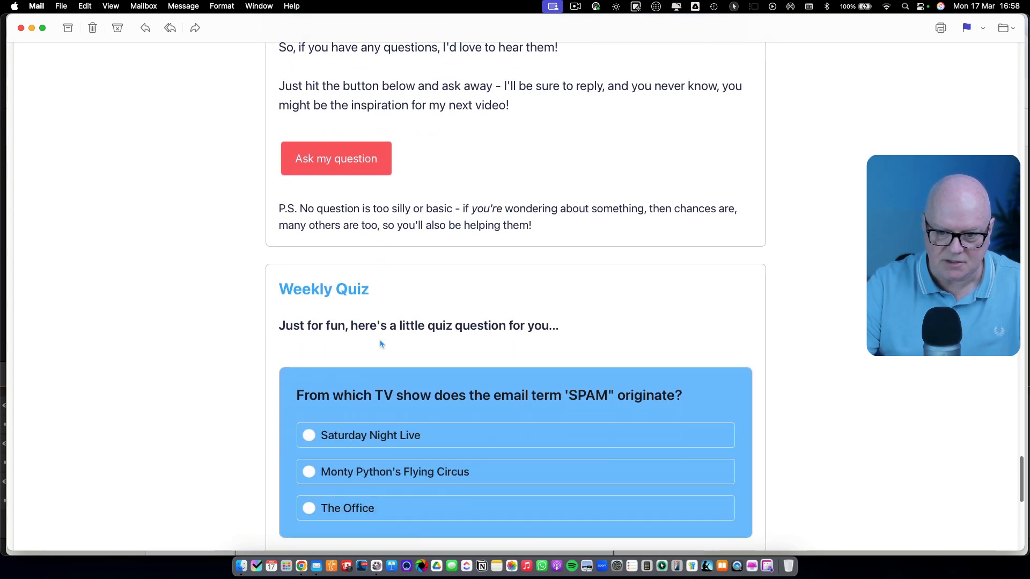
{"action": "scroll", "coordinate": [381, 344], "scroll_direction": "down", "scroll_amount": 13}
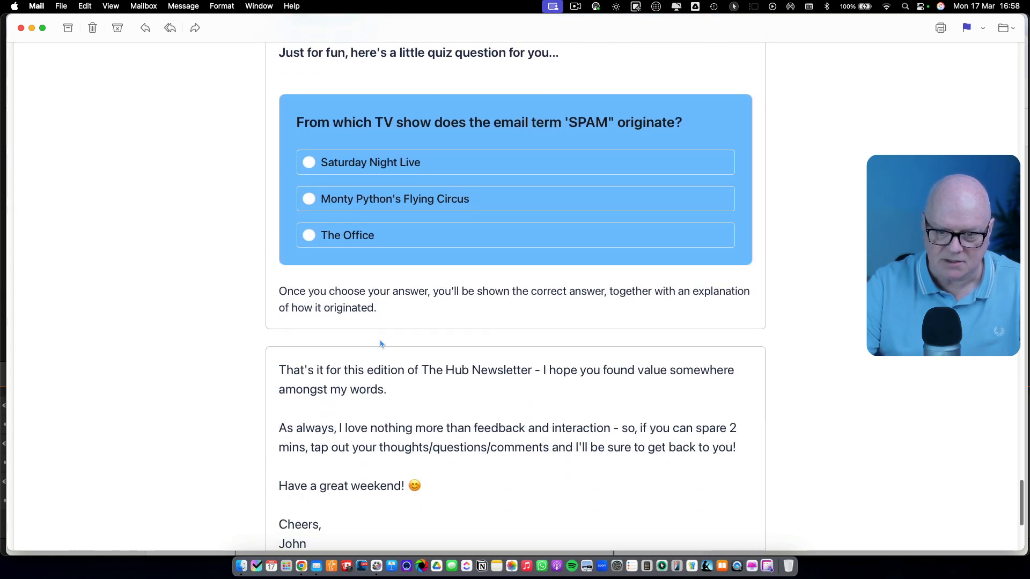
{"action": "scroll", "coordinate": [381, 344], "scroll_direction": "down", "scroll_amount": 4}
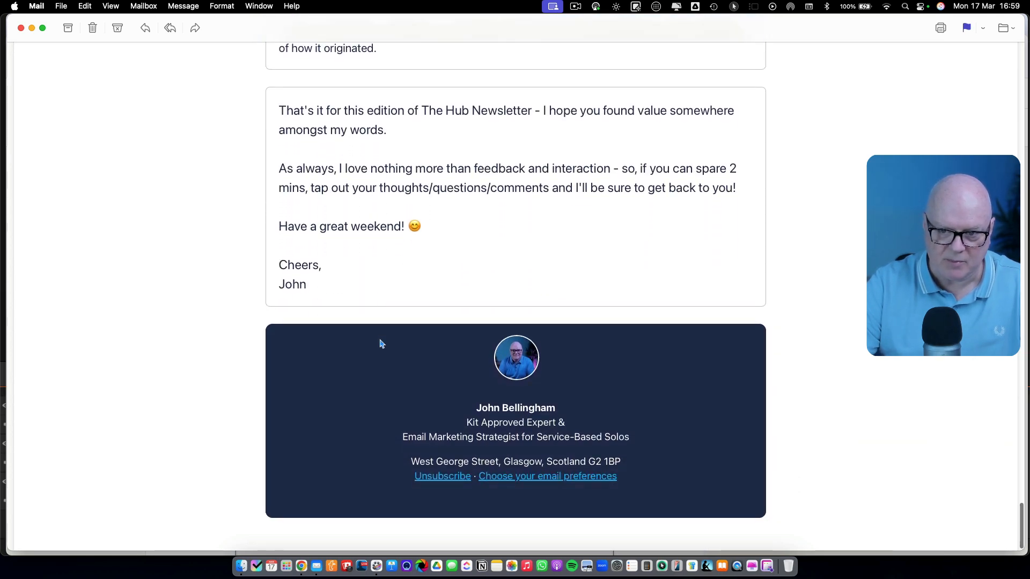
{"action": "scroll", "coordinate": [381, 344], "scroll_direction": "up", "scroll_amount": 20}
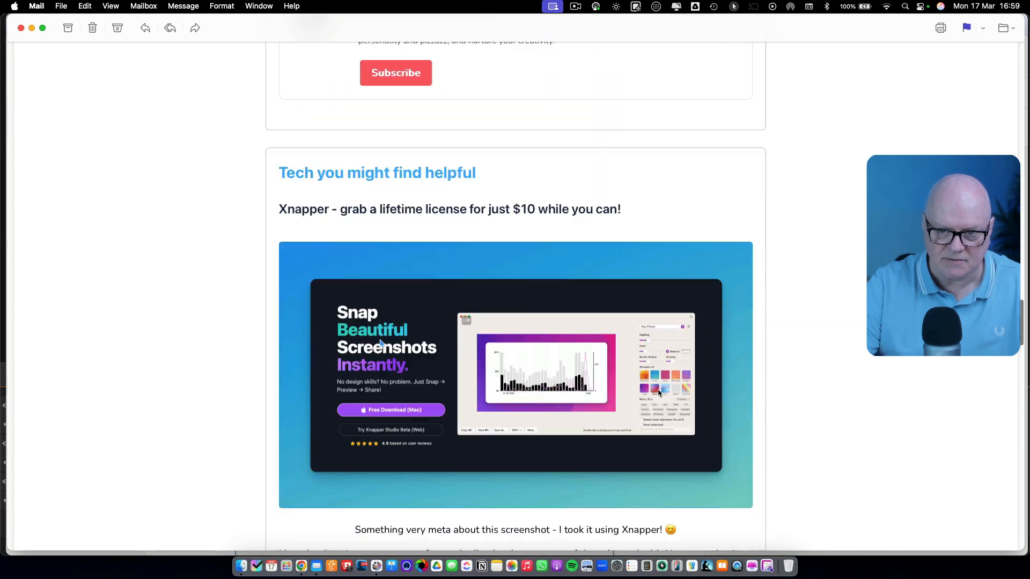
{"action": "scroll", "coordinate": [381, 344], "scroll_direction": "up", "scroll_amount": 20}
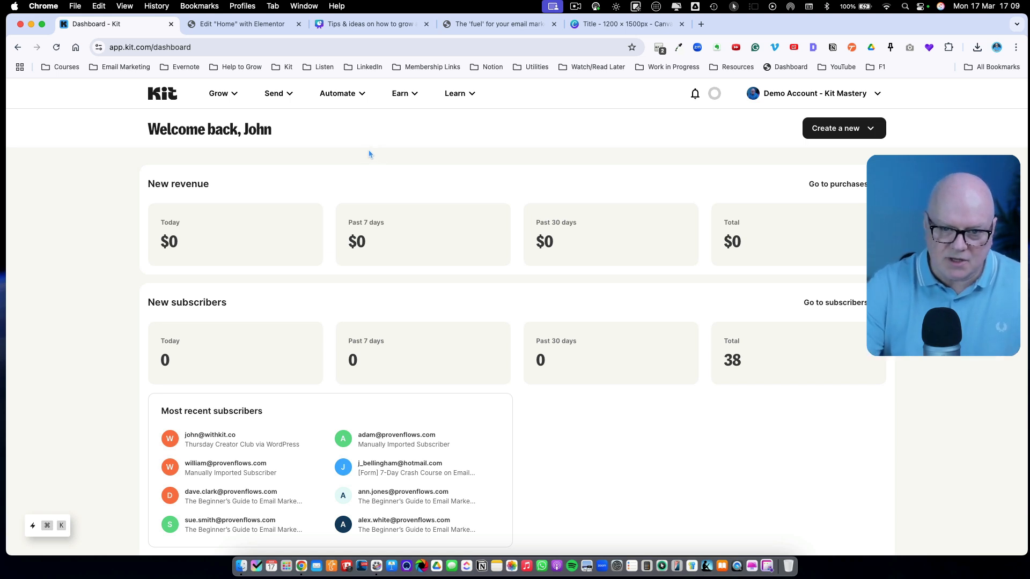
- Start a new Kit product named "The Kit Ninja Newsletter" with the Subscription product type
{"action": "left_click", "coordinate": [405, 97]}
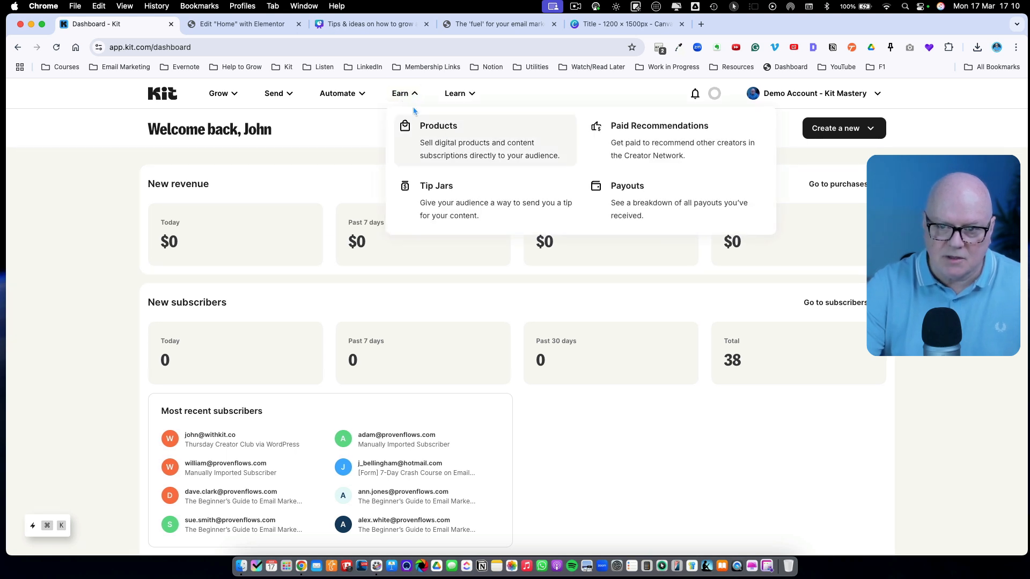
{"action": "left_click", "coordinate": [435, 131]}
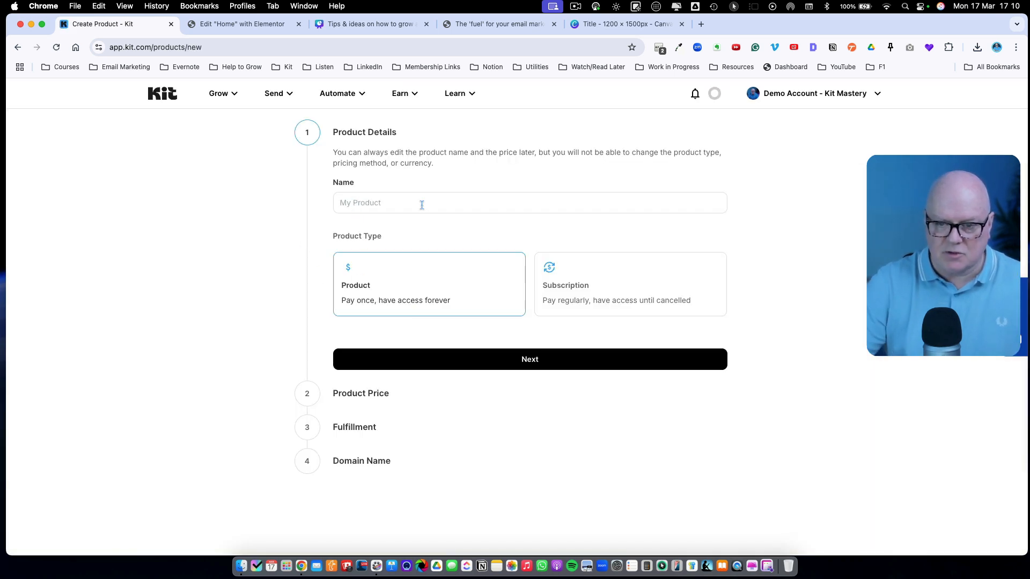
{"action": "type", "text": "The "}
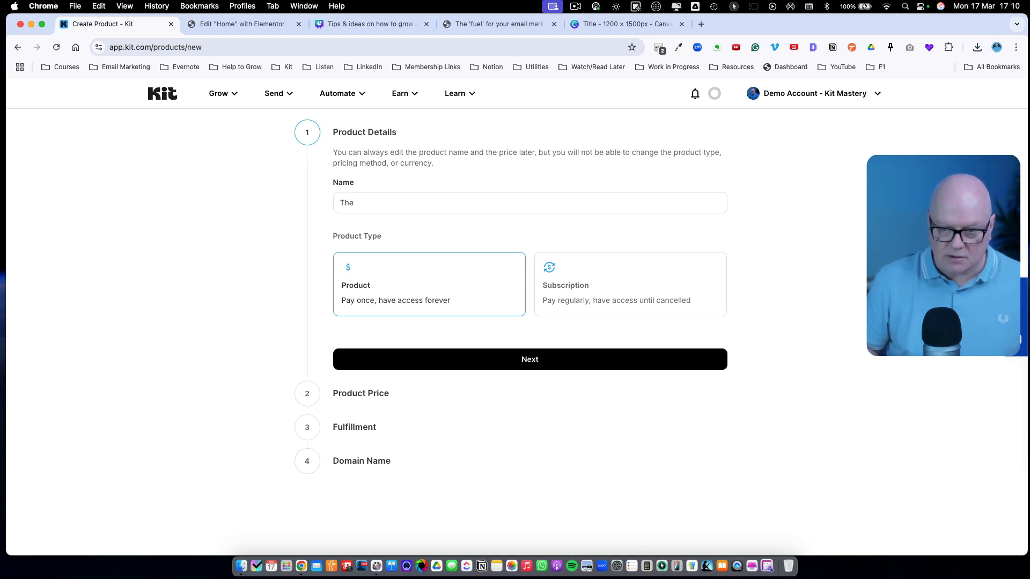
{"action": "type", "text": "Kit Ni"}
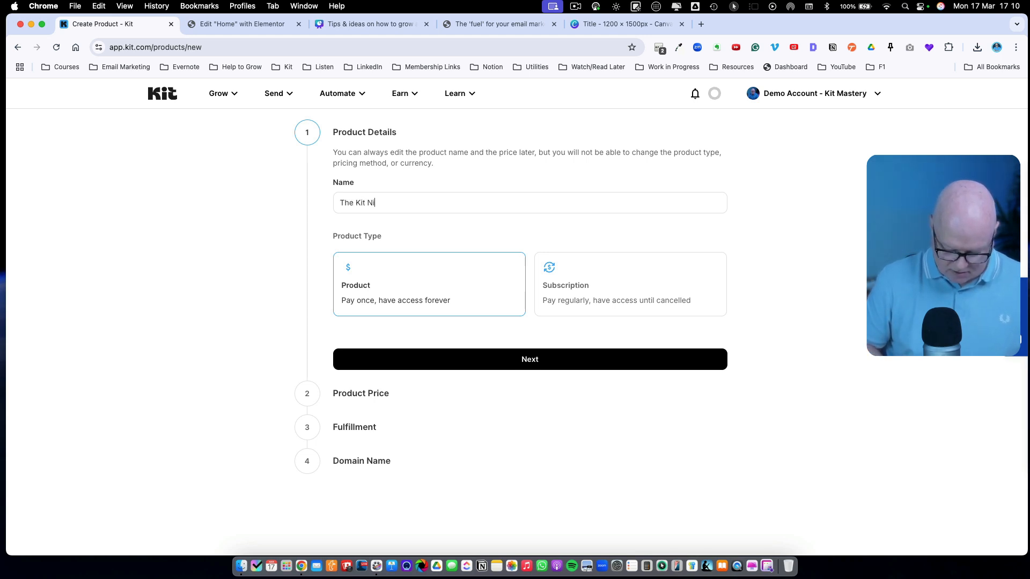
{"action": "type", "text": "nja Newsletter"}
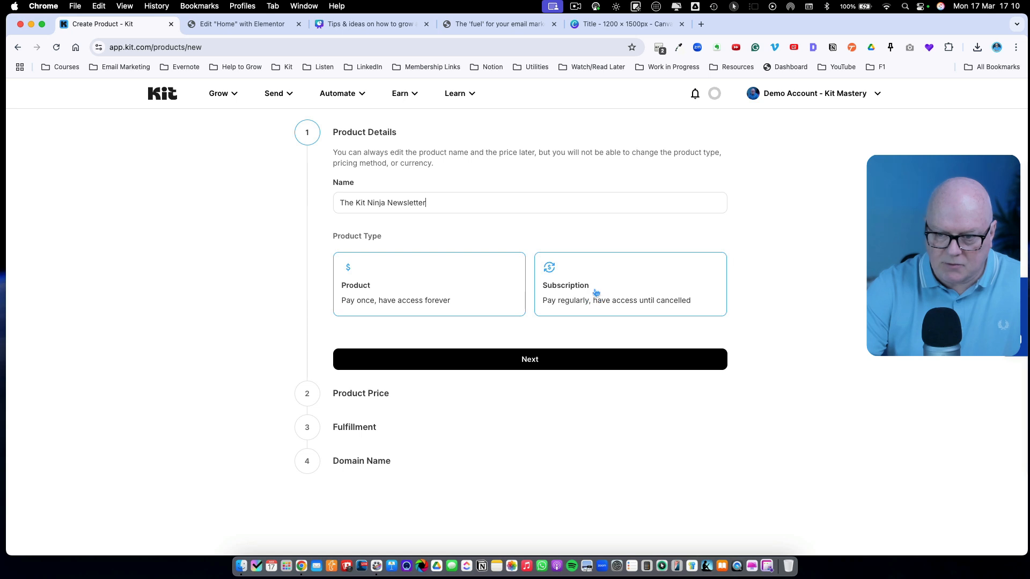
{"action": "left_click", "coordinate": [573, 297]}
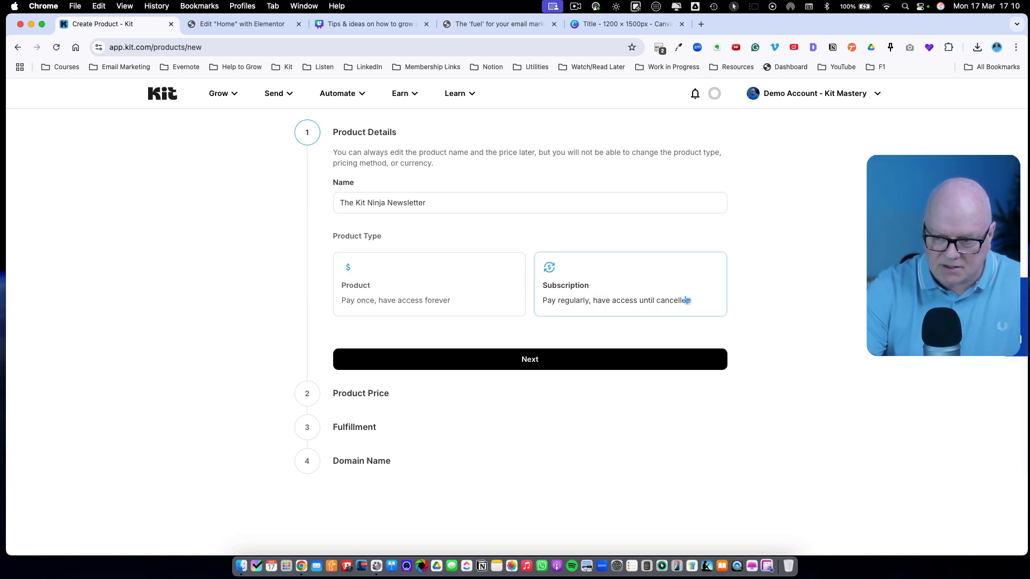
{"action": "left_click", "coordinate": [515, 364]}
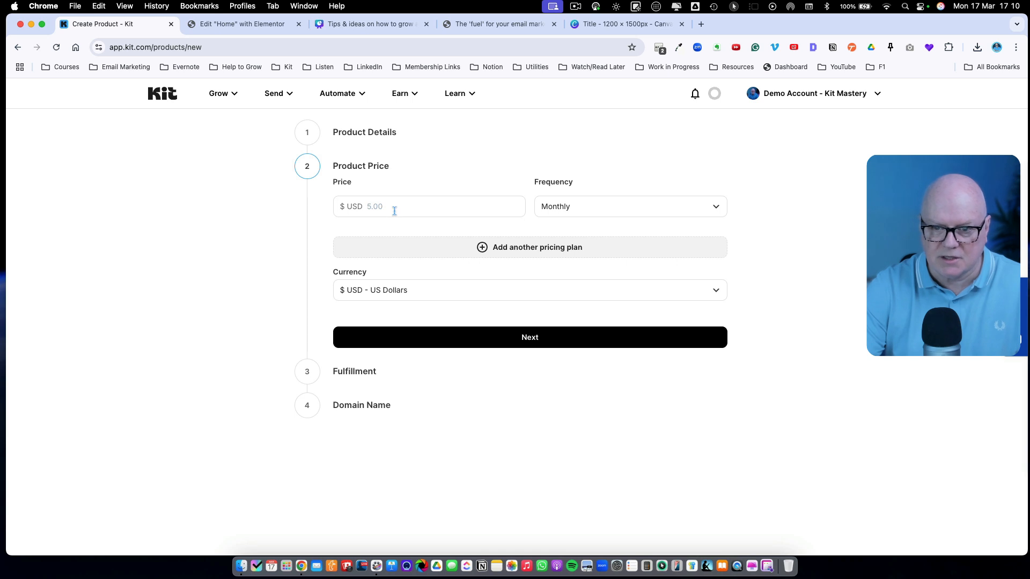
- Price the subscription at 10 USD with Monthly frequency and choose A Newsletter as what is being sold
{"action": "type", "text": "10"}
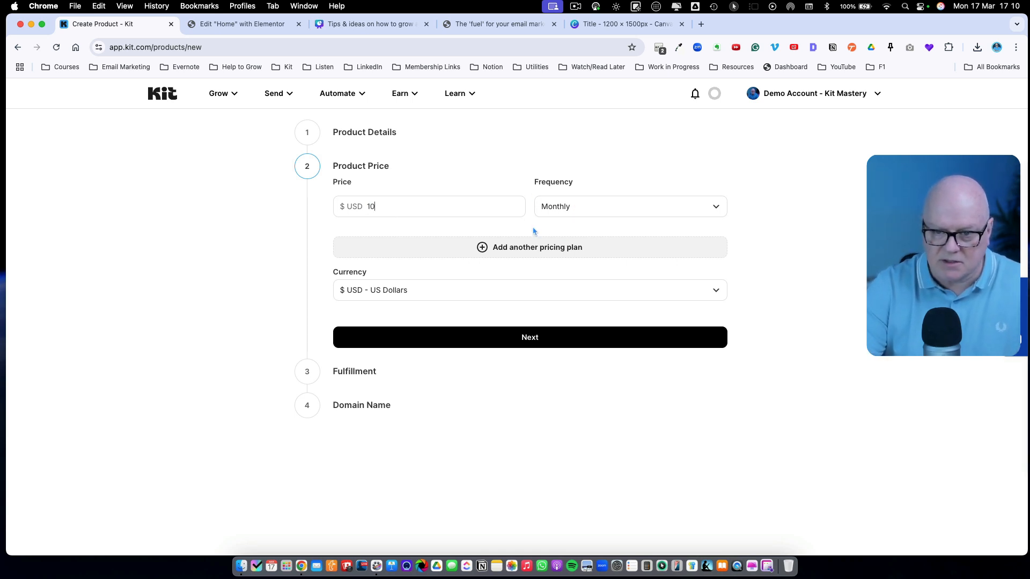
{"action": "left_click", "coordinate": [474, 343]}
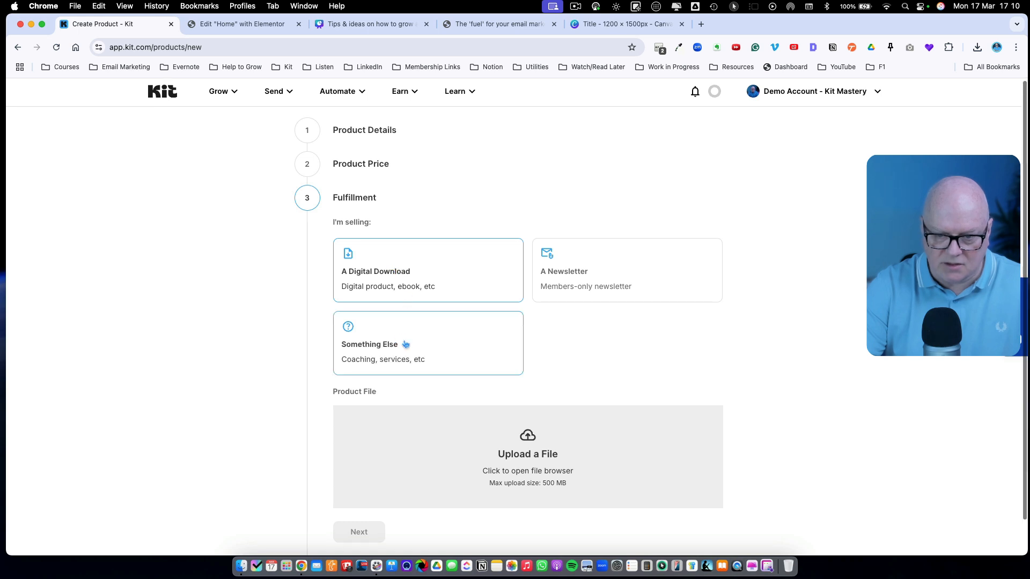
{"action": "left_click", "coordinate": [604, 272]}
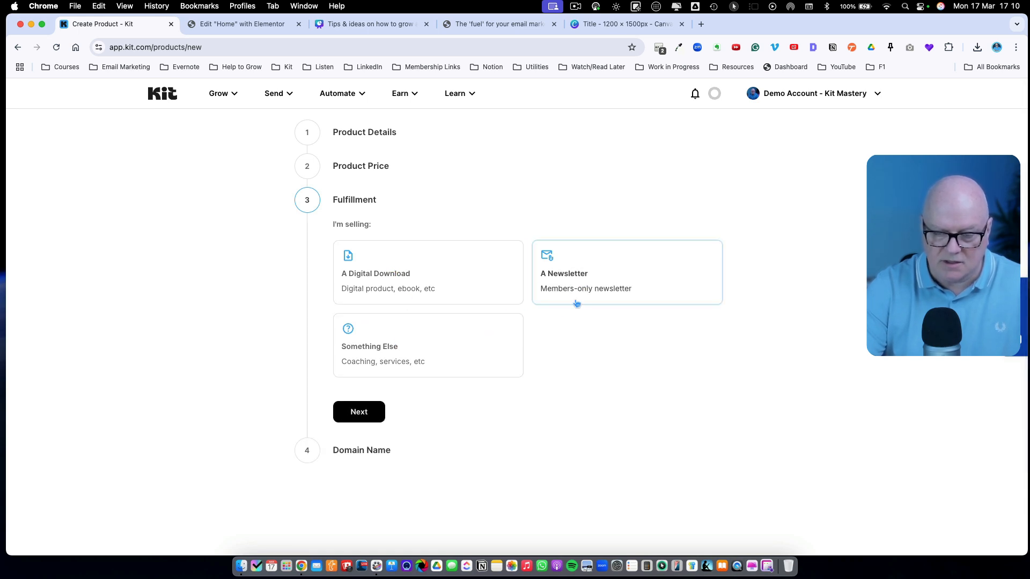
{"action": "left_click", "coordinate": [359, 414]}
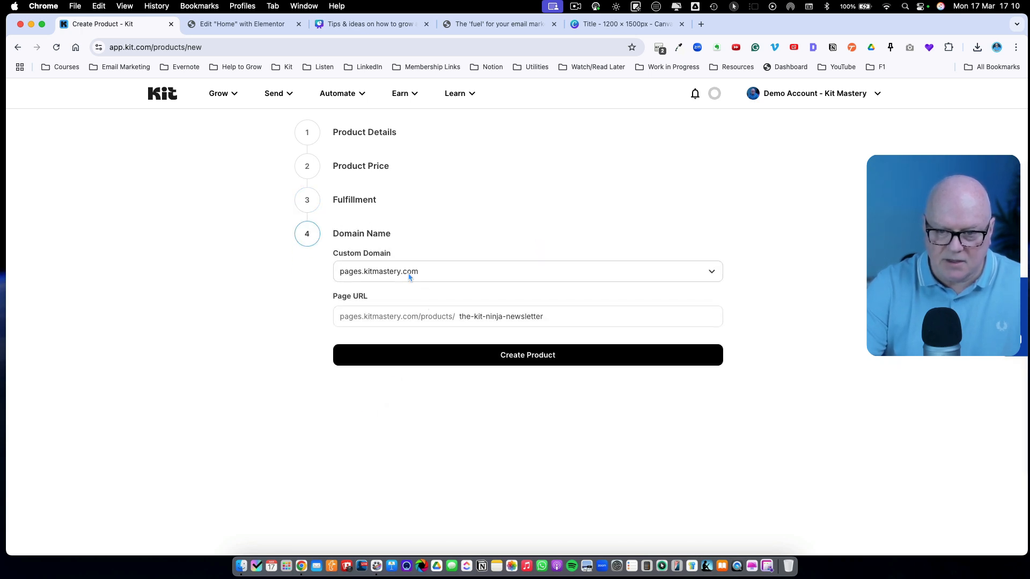
- Try the kitmastery.kit.com domain, switch back to pages.kitmastery.com and create the product
{"action": "left_click", "coordinate": [427, 270]}
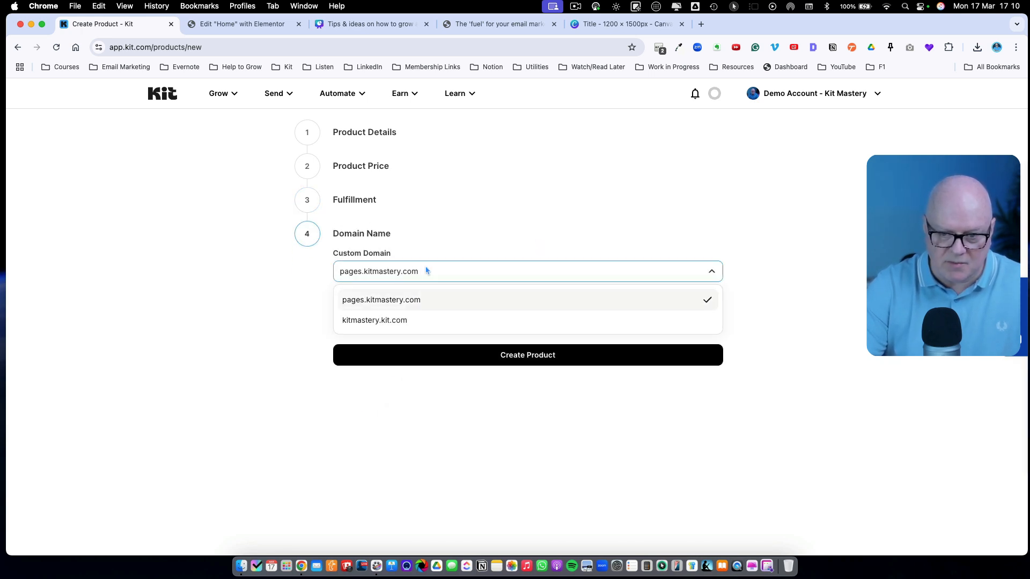
{"action": "left_click", "coordinate": [425, 321]}
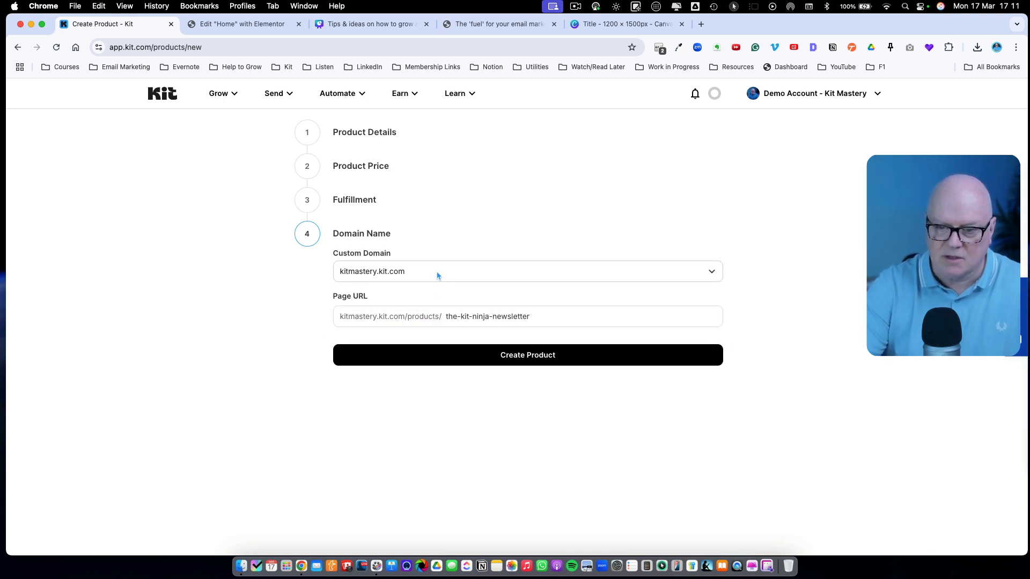
{"action": "left_click", "coordinate": [437, 275]}
{"action": "left_click", "coordinate": [419, 300]}
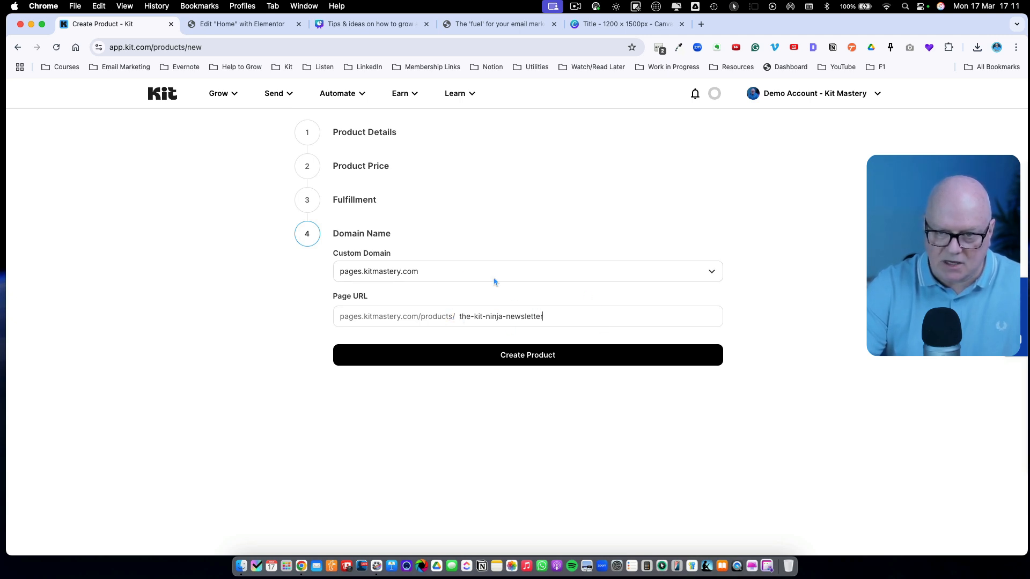
{"action": "left_click", "coordinate": [528, 357]}
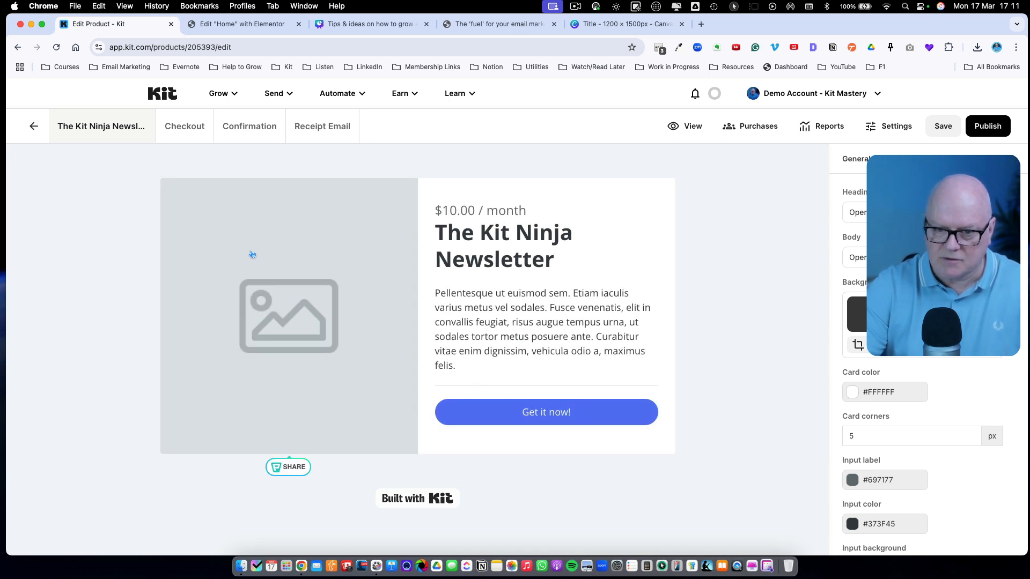
- Fill the product page's image placeholder with the blue "The Kit Ninja Newsletter" cover image showing $10/m
{"action": "left_click", "coordinate": [289, 296]}
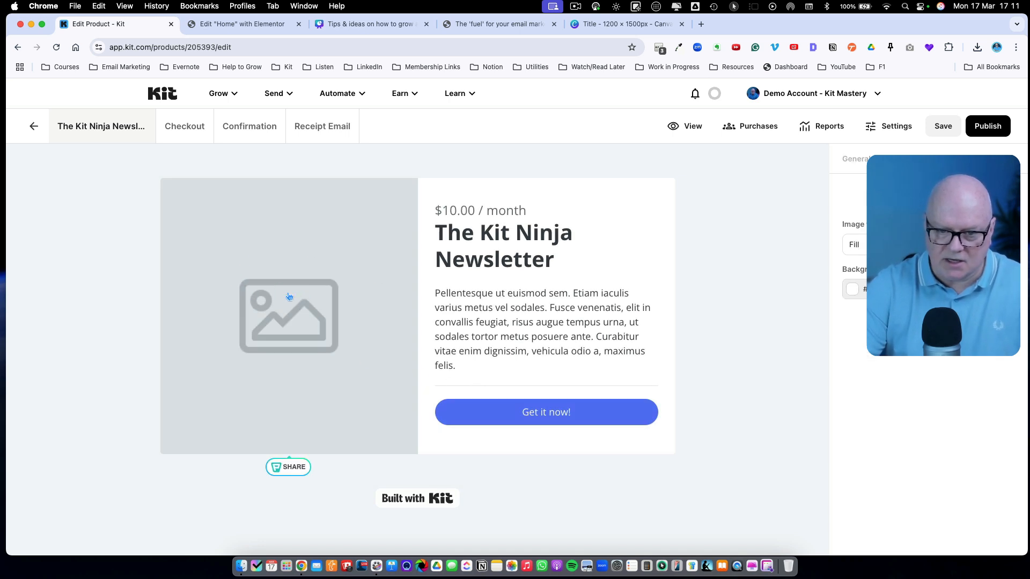
{"action": "left_click", "coordinate": [896, 197]}
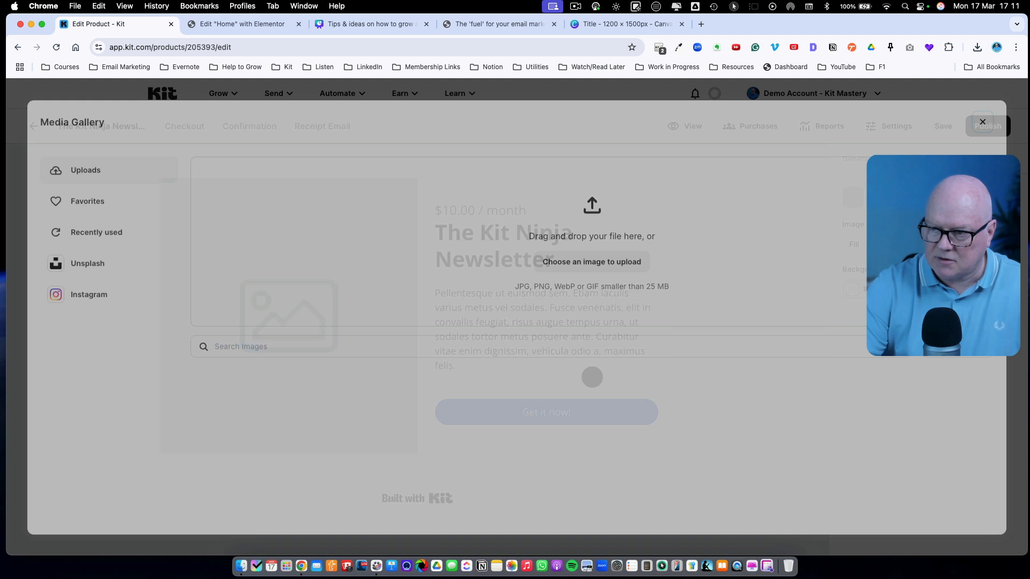
{"action": "left_click", "coordinate": [582, 262]}
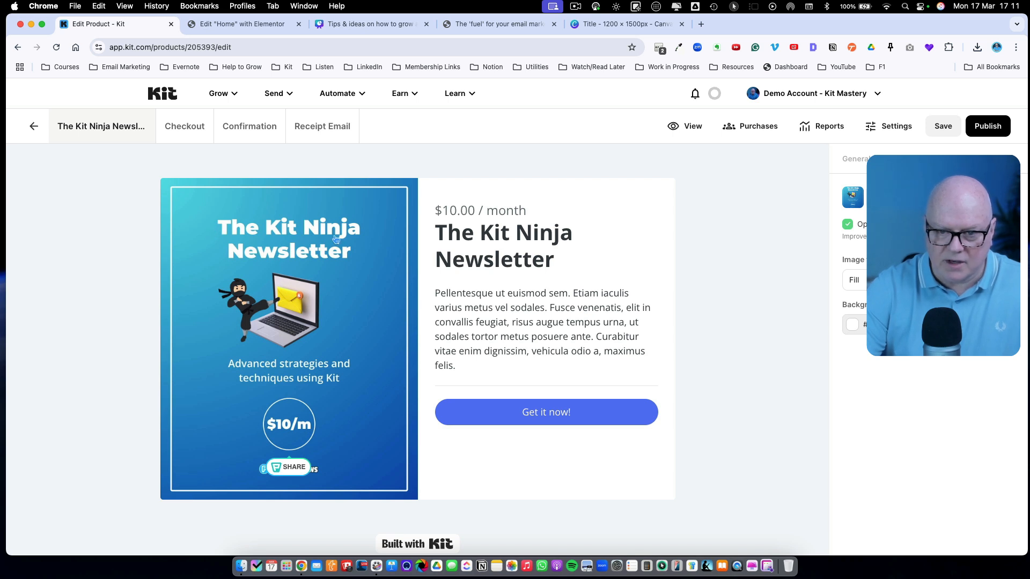
{"action": "scroll", "coordinate": [305, 365], "scroll_direction": "down", "scroll_amount": 1}
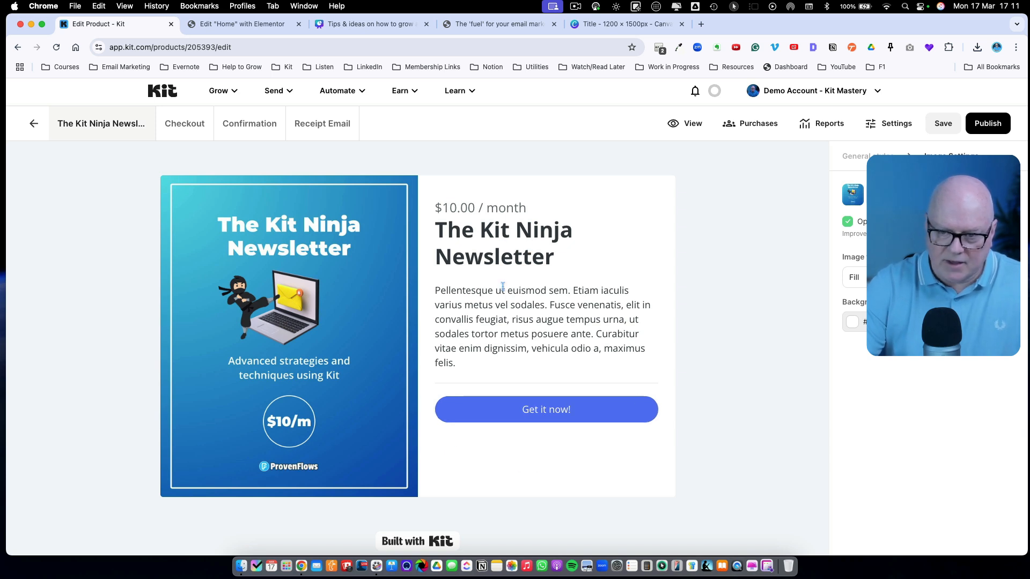
{"action": "triple_click", "coordinate": [483, 296]}
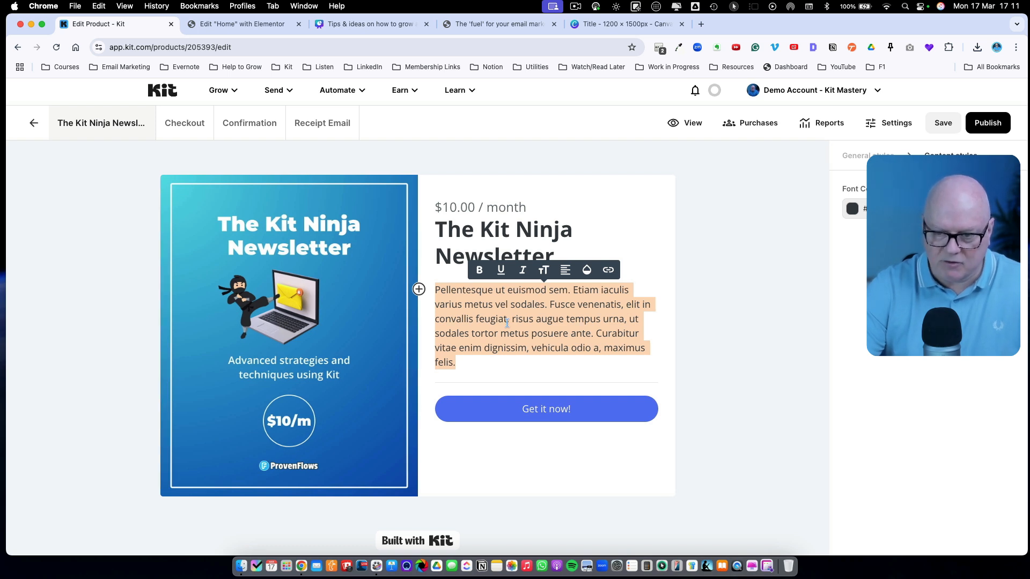
{"action": "left_click", "coordinate": [505, 319]}
- Change the "Get it now!" purchase button's background to the saved red colour #FA6068
{"action": "scroll", "coordinate": [514, 326], "scroll_direction": "down", "scroll_amount": 1}
{"action": "left_click", "coordinate": [499, 394]}
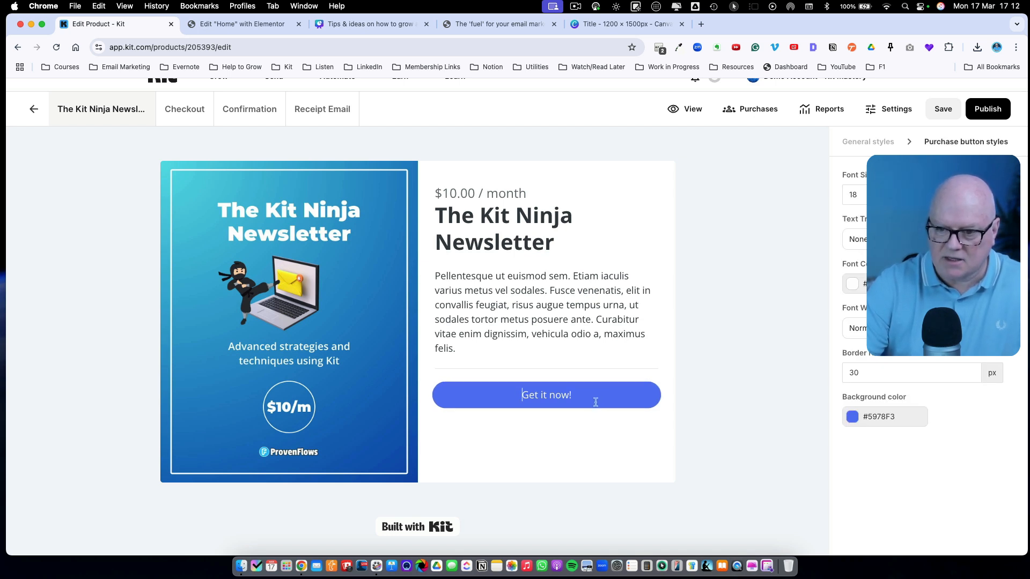
{"action": "left_click", "coordinate": [859, 417]}
{"action": "scroll", "coordinate": [885, 445], "scroll_direction": "down", "scroll_amount": 1}
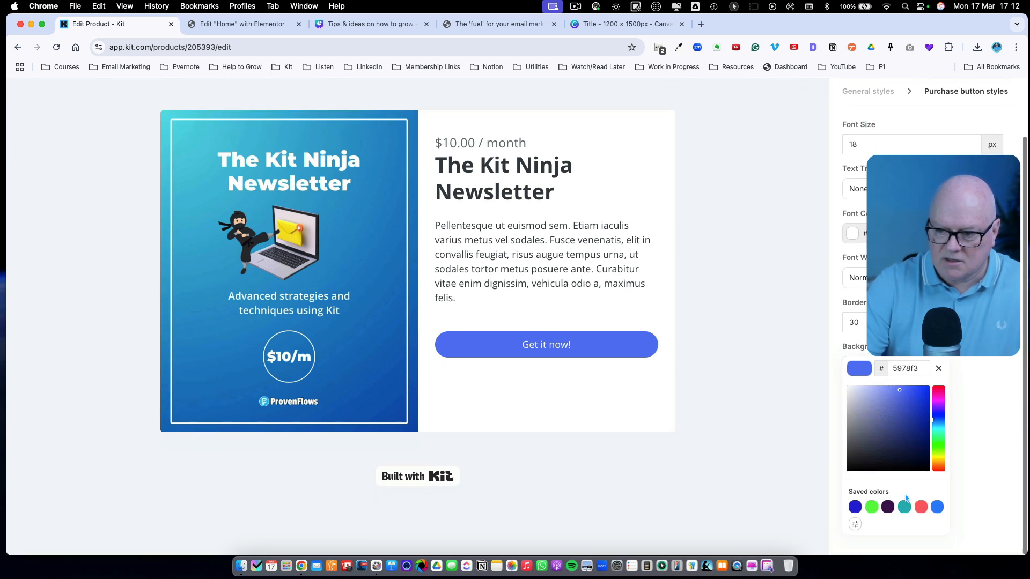
{"action": "left_click", "coordinate": [918, 507]}
- Replace the purchase button's text with "Subscribe to The Kit Ninja Newsletter"
{"action": "triple_click", "coordinate": [547, 346]}
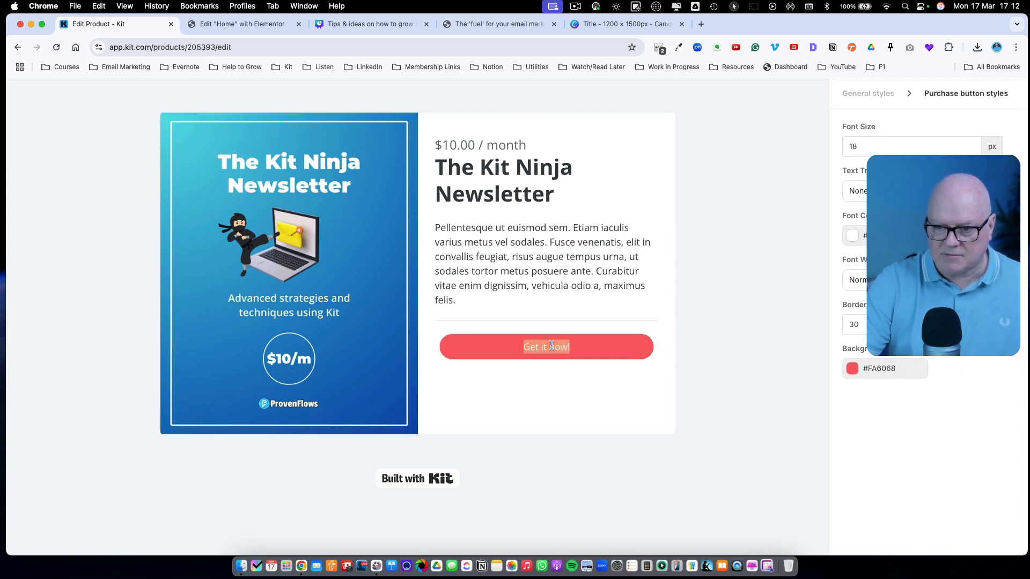
{"action": "type", "text": "Subscribe"}
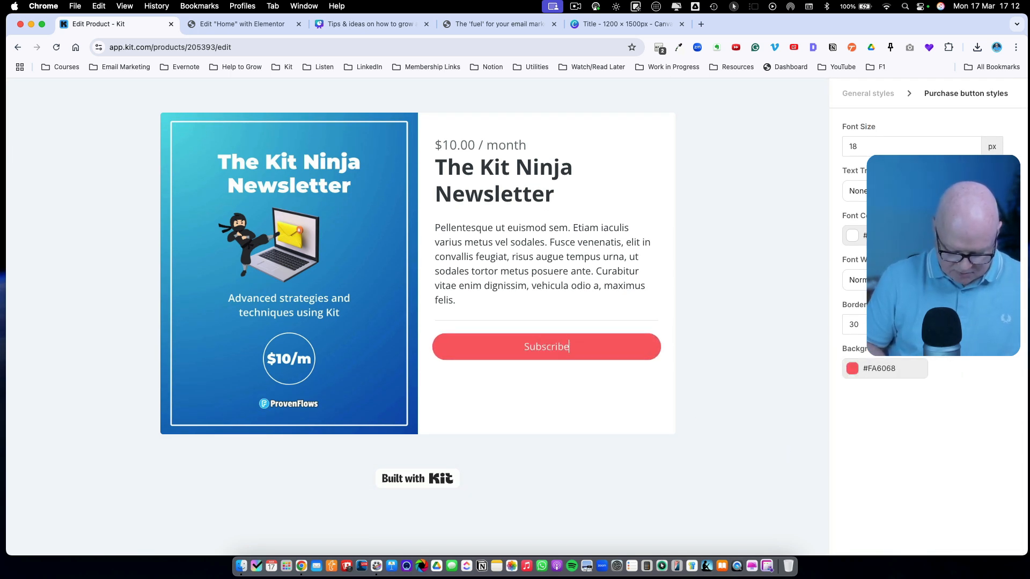
{"action": "type", "text": " to The Kit "}
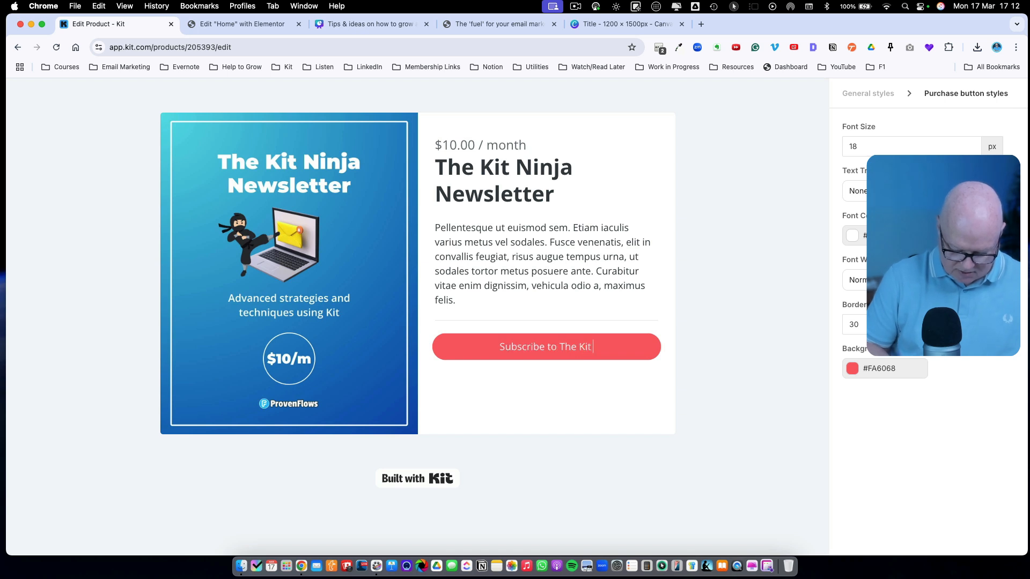
{"action": "type", "text": "Ninja"}
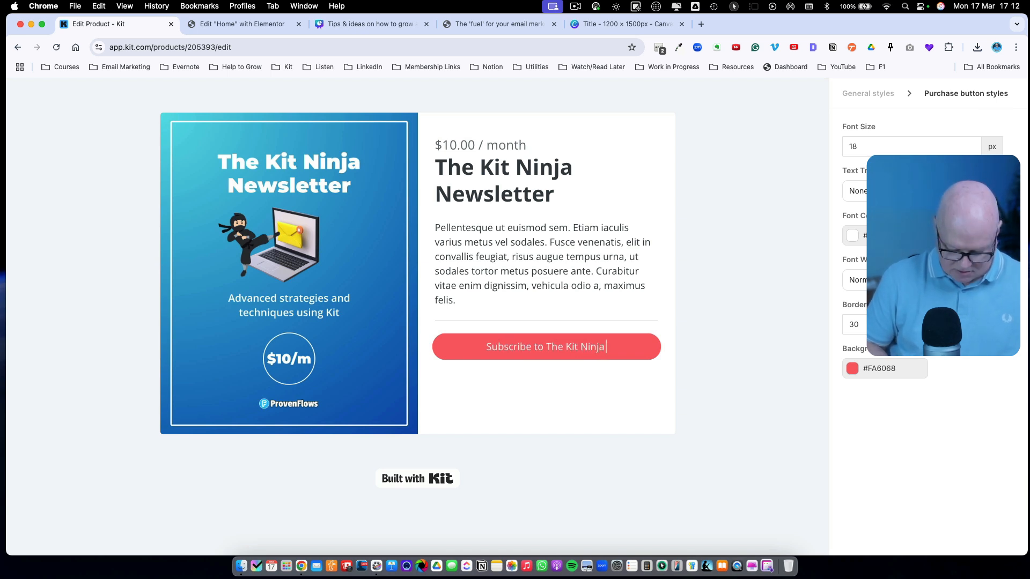
{"action": "type", "text": " Newsletter"}
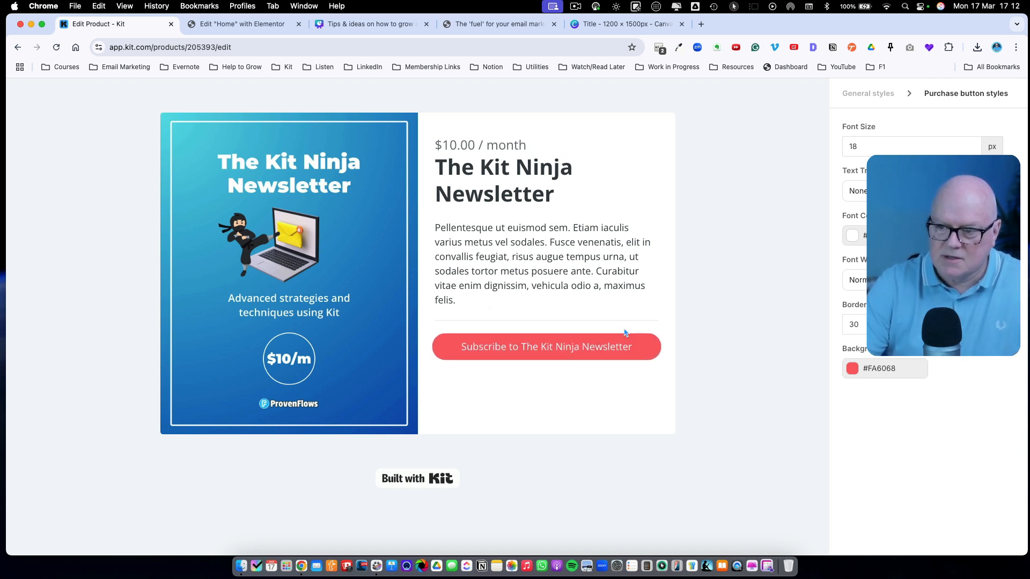
- Review the product's Checkout, Confirmation and Receipt Email pages
{"action": "scroll", "coordinate": [611, 322], "scroll_direction": "up", "scroll_amount": 3}
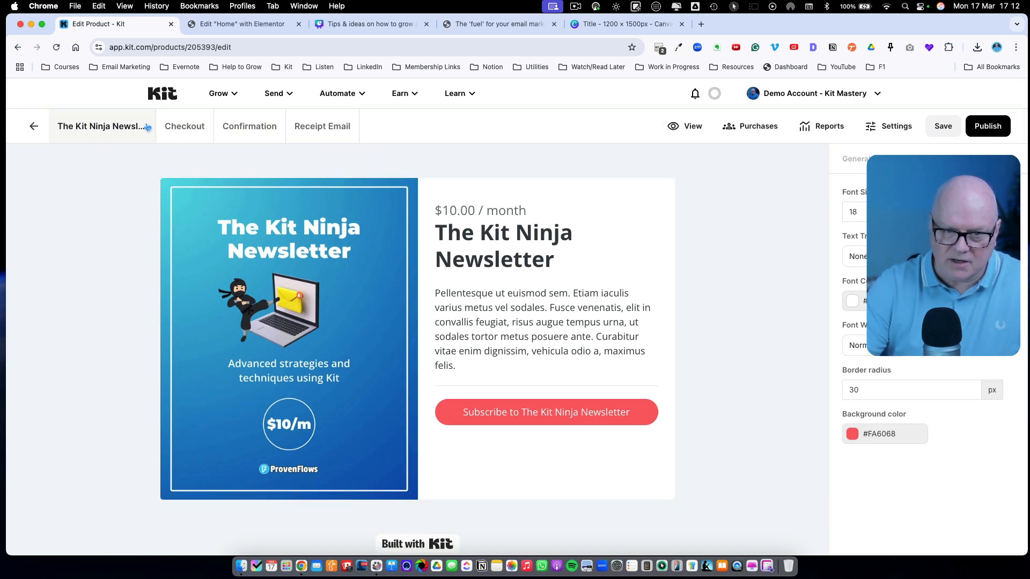
{"action": "left_click", "coordinate": [185, 127]}
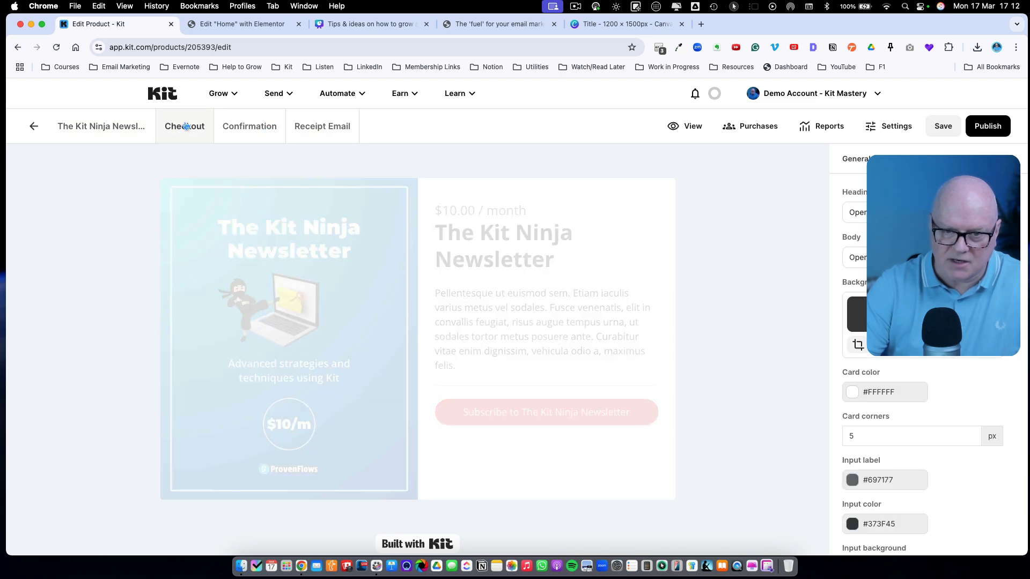
{"action": "left_click", "coordinate": [258, 140]}
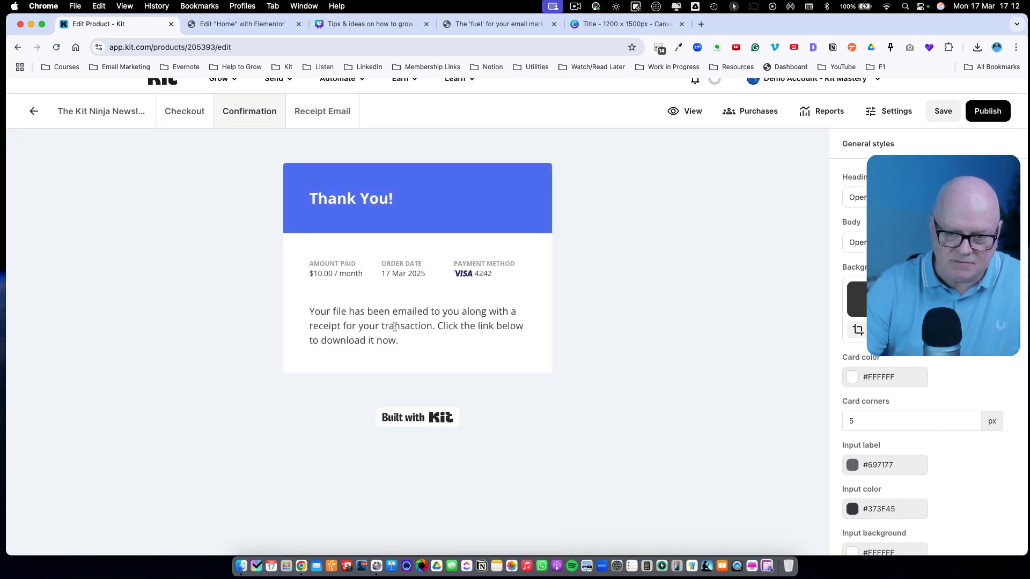
{"action": "left_click", "coordinate": [317, 117]}
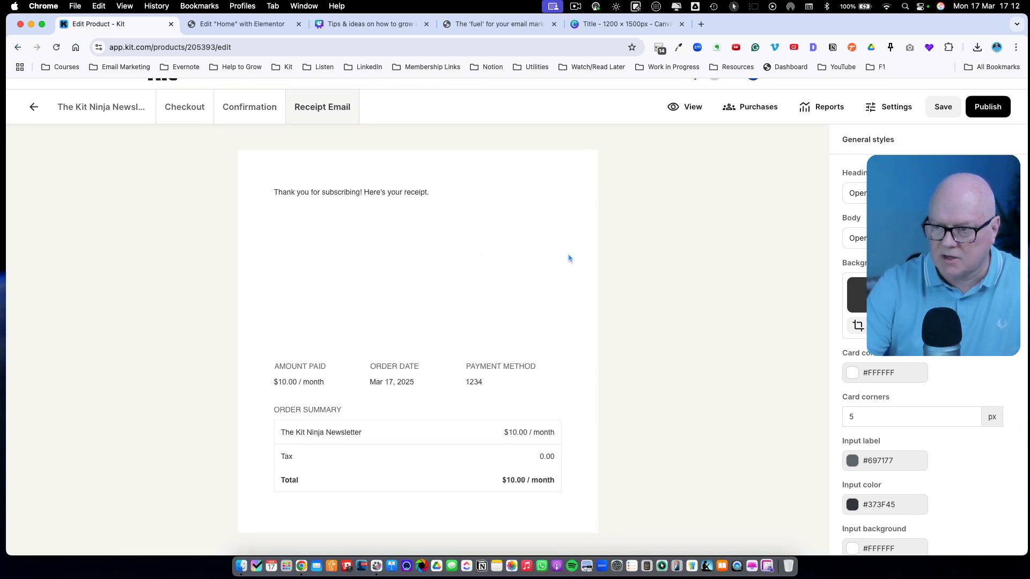
{"action": "scroll", "coordinate": [664, 255], "scroll_direction": "up", "scroll_amount": 1}
{"action": "scroll", "coordinate": [714, 144], "scroll_direction": "down", "scroll_amount": 5}
{"action": "scroll", "coordinate": [714, 144], "scroll_direction": "up", "scroll_amount": 5}
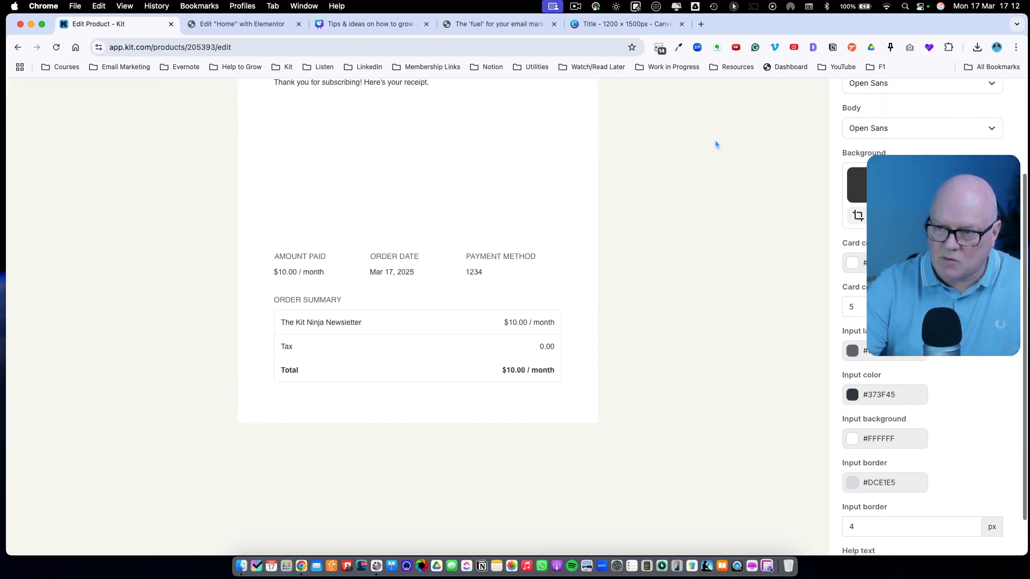
- Save and publish the newsletter product, and copy its share link
{"action": "left_click", "coordinate": [943, 126]}
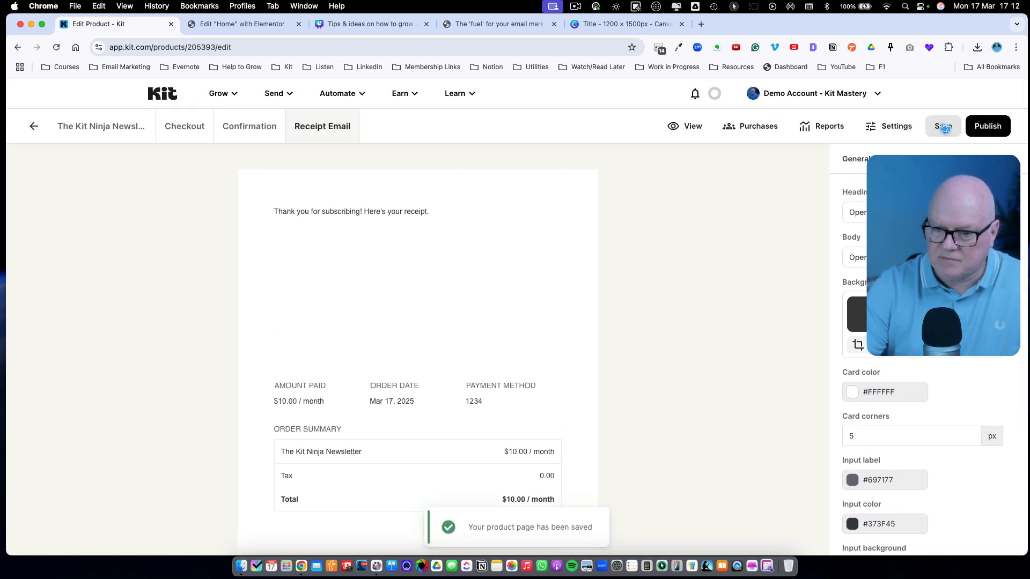
{"action": "left_click", "coordinate": [991, 129]}
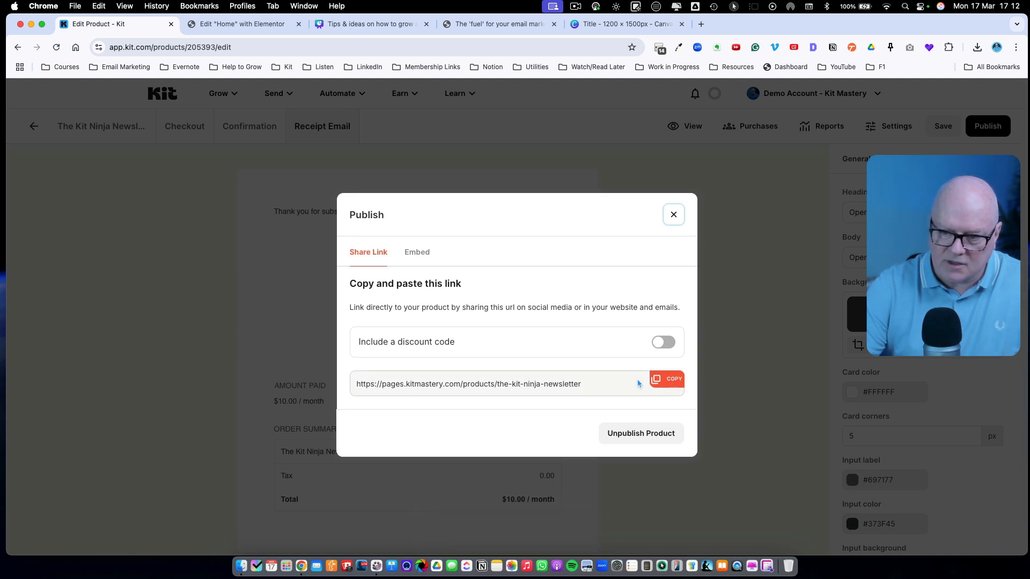
{"action": "left_click", "coordinate": [668, 383]}
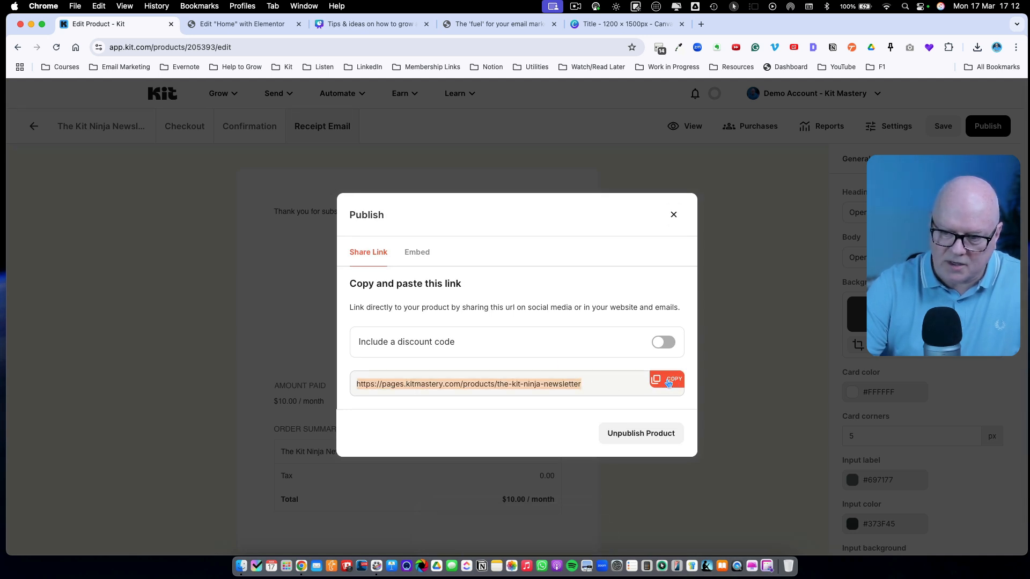
- Open the product's copied share link in a new browser tab and examine its sales page and checkout order summary
{"action": "left_click", "coordinate": [673, 215]}
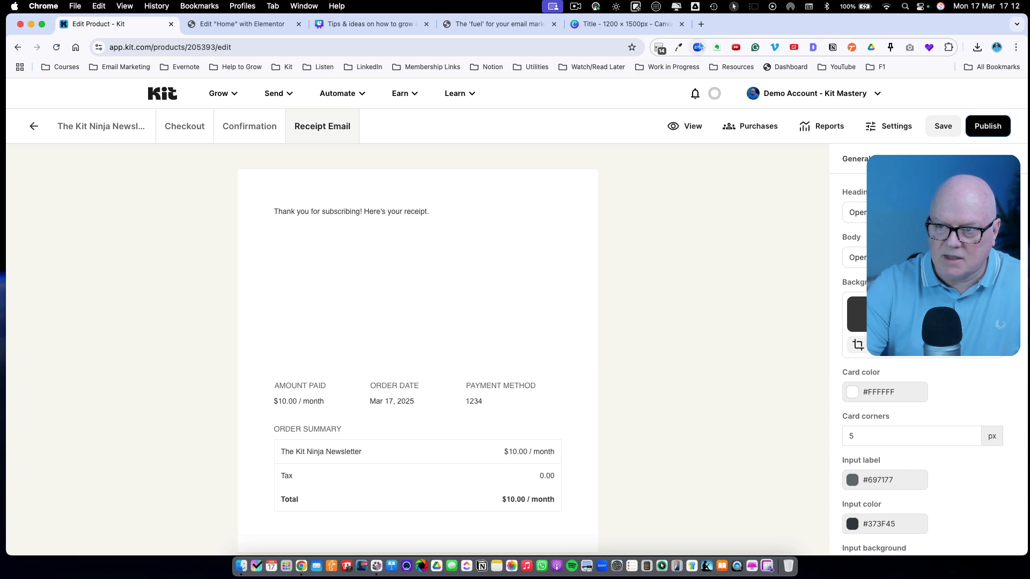
{"action": "left_click", "coordinate": [700, 24]}
{"action": "key", "text": "super+v"}
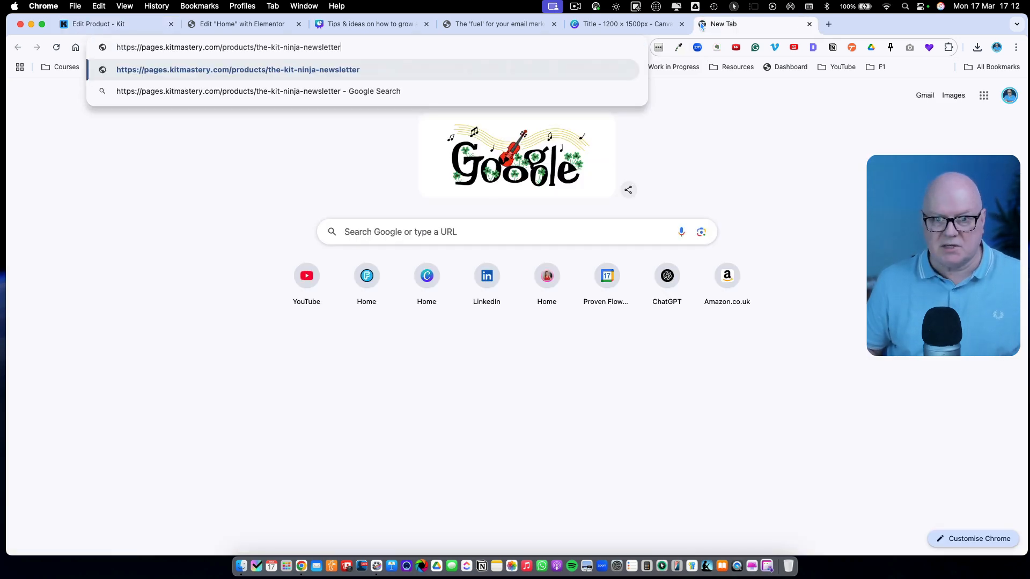
{"action": "key", "text": "Return"}
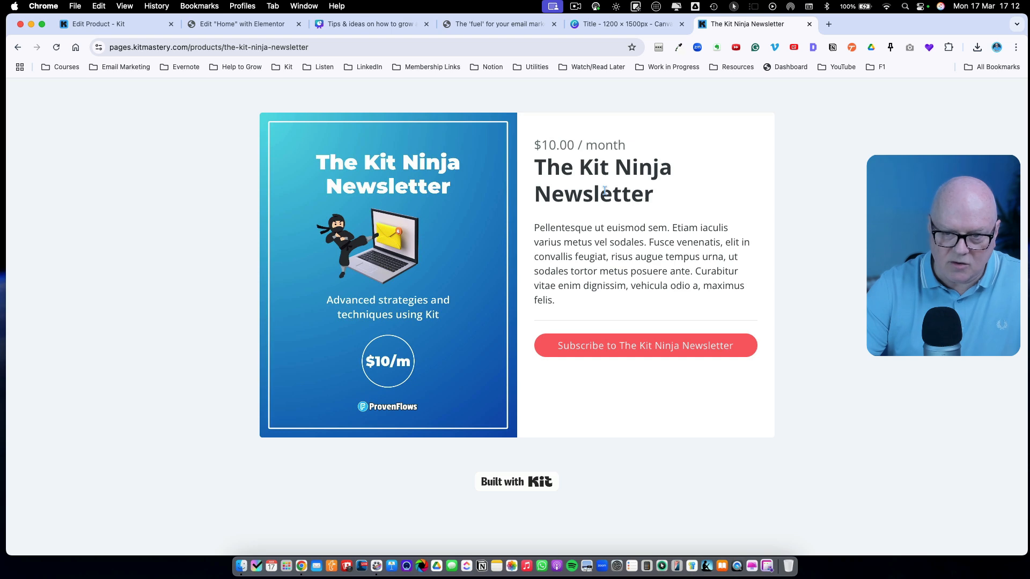
{"action": "left_click", "coordinate": [620, 349]}
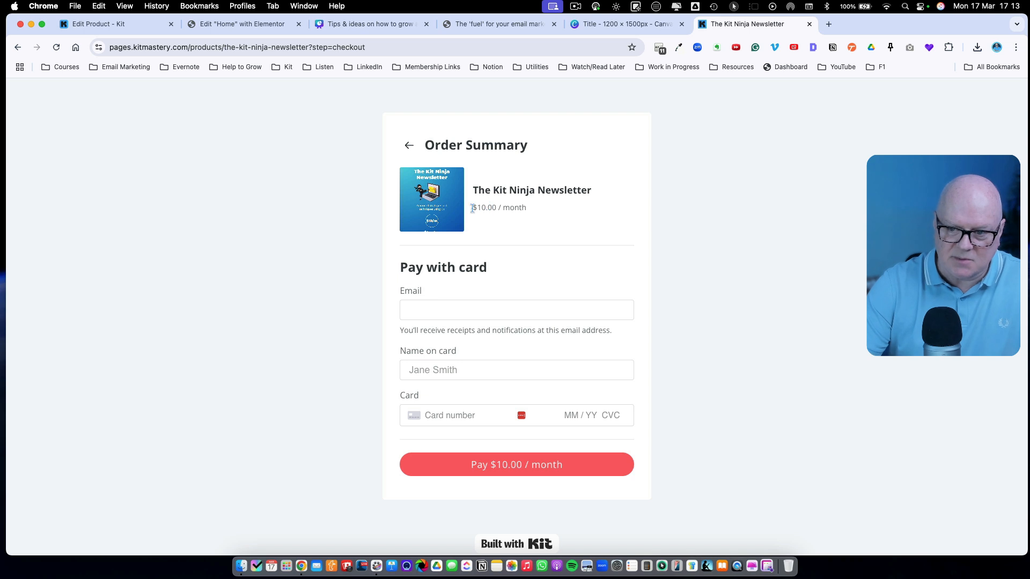
{"action": "left_click_drag", "start_coordinate": [474, 207], "coordinate": [537, 211]}
{"action": "left_click", "coordinate": [522, 207]}
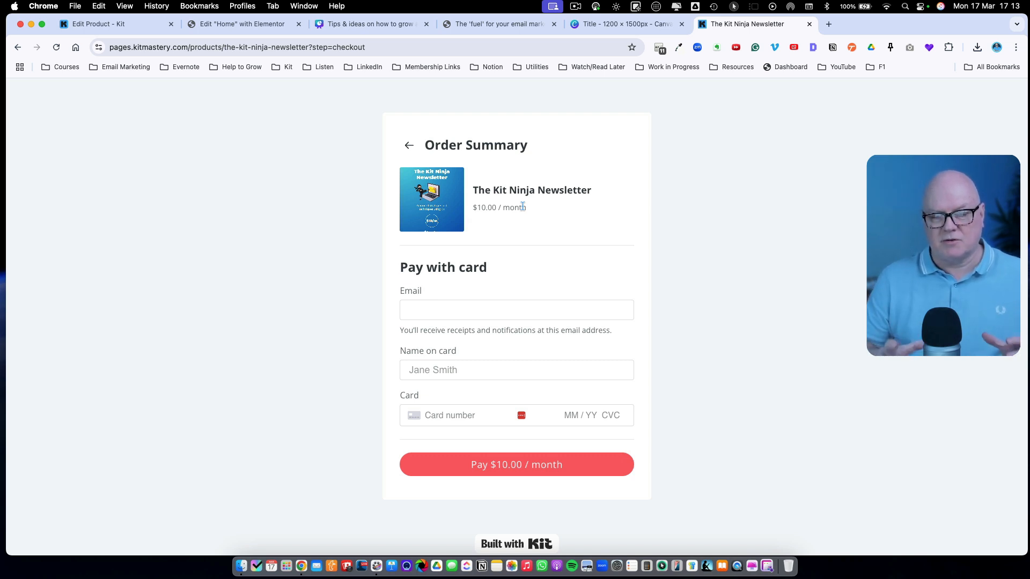
- Return to the Kit dashboard and create a new broadcast
{"action": "key", "text": "super+1"}
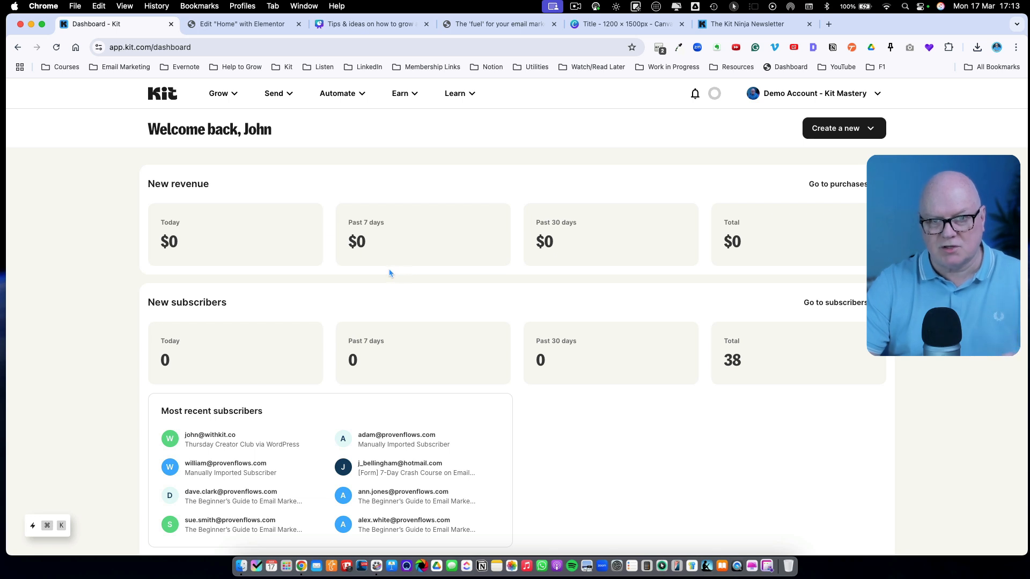
{"action": "left_click", "coordinate": [275, 98]}
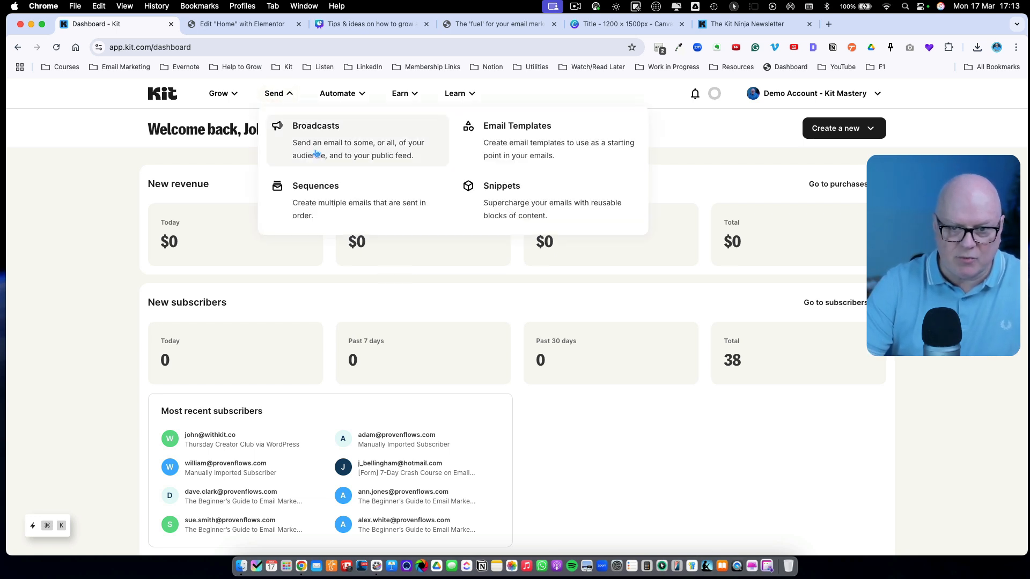
{"action": "left_click", "coordinate": [329, 156]}
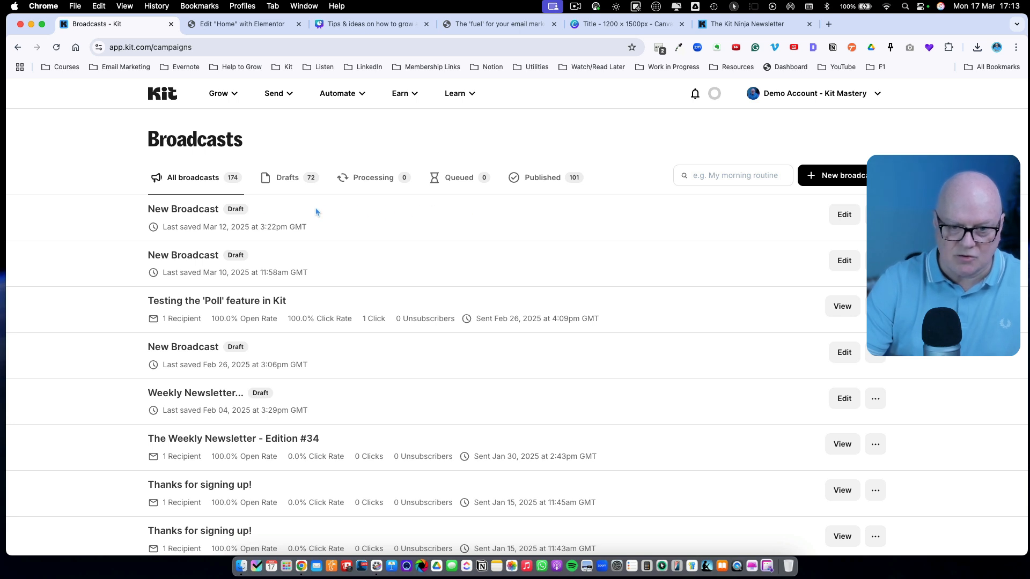
{"action": "scroll", "coordinate": [388, 230], "scroll_direction": "down", "scroll_amount": 1}
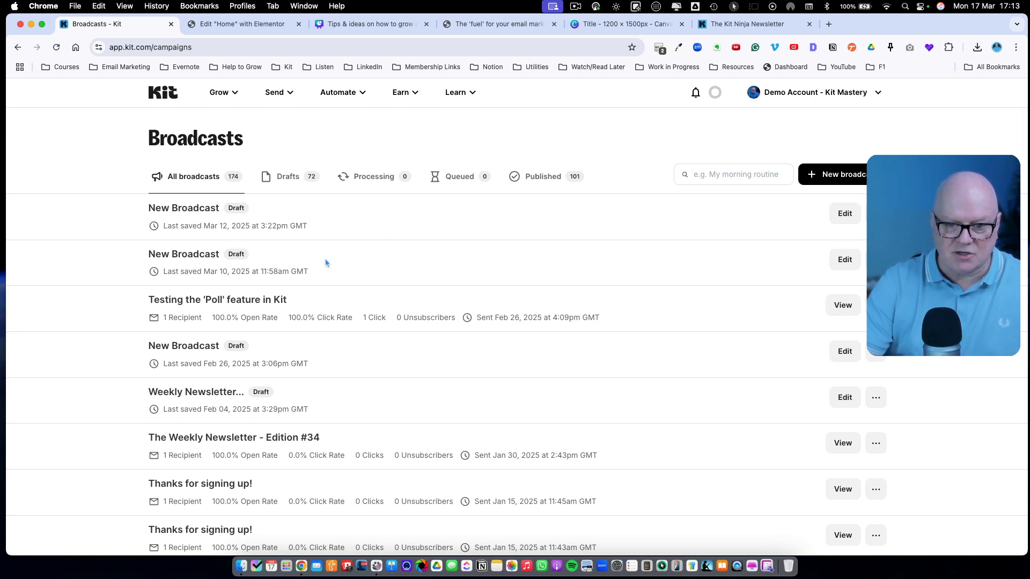
{"action": "scroll", "coordinate": [326, 263], "scroll_direction": "down", "scroll_amount": 1}
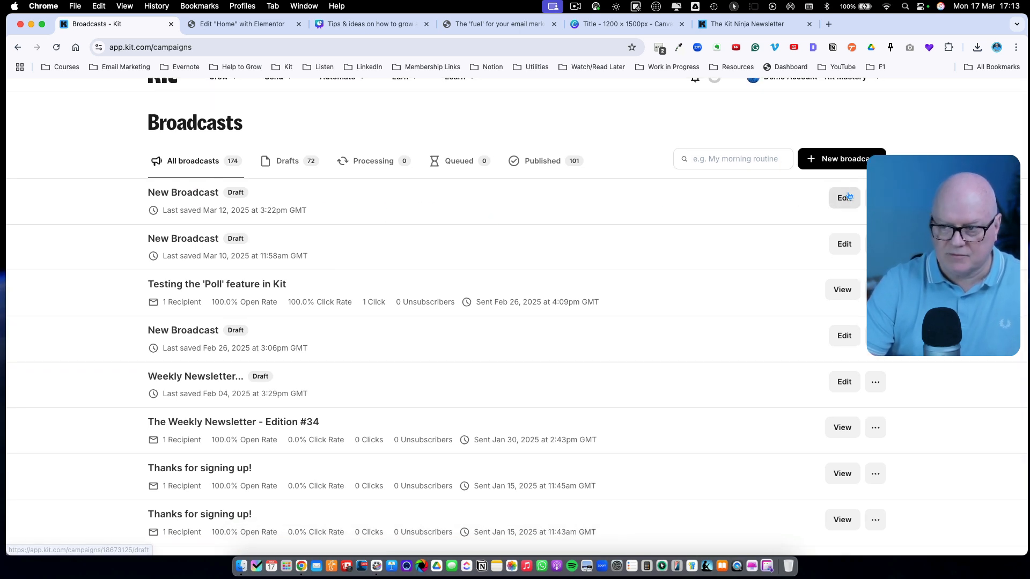
{"action": "left_click", "coordinate": [842, 163]}
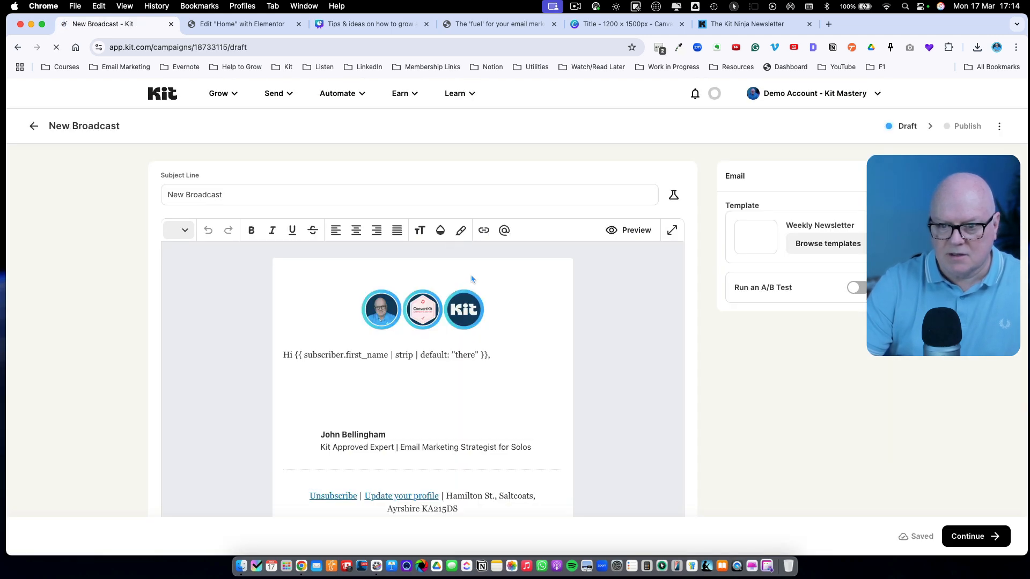
- Switch the broadcast to the Platform template with the "Thanks for signing up!" content, replacing the existing content
{"action": "left_click", "coordinate": [808, 240]}
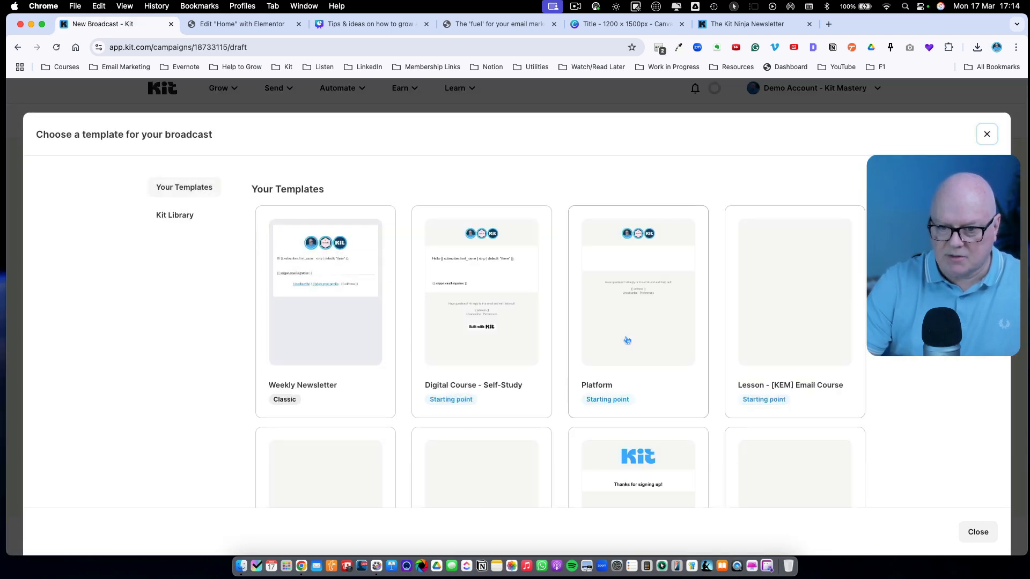
{"action": "scroll", "coordinate": [533, 339], "scroll_direction": "down", "scroll_amount": 7}
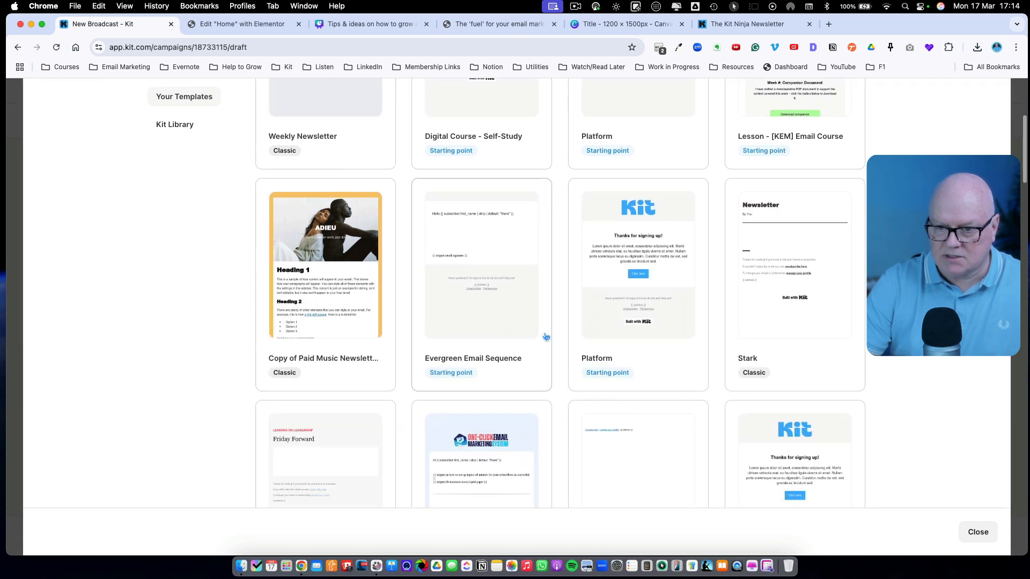
{"action": "scroll", "coordinate": [606, 361], "scroll_direction": "down", "scroll_amount": 1}
{"action": "scroll", "coordinate": [606, 361], "scroll_direction": "up", "scroll_amount": 2}
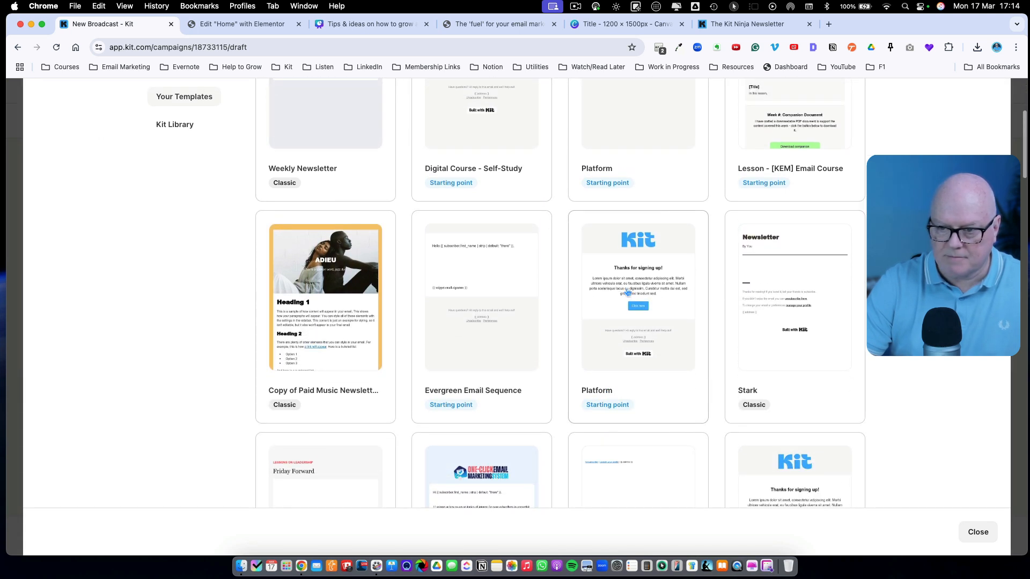
{"action": "key", "text": "Escape"}
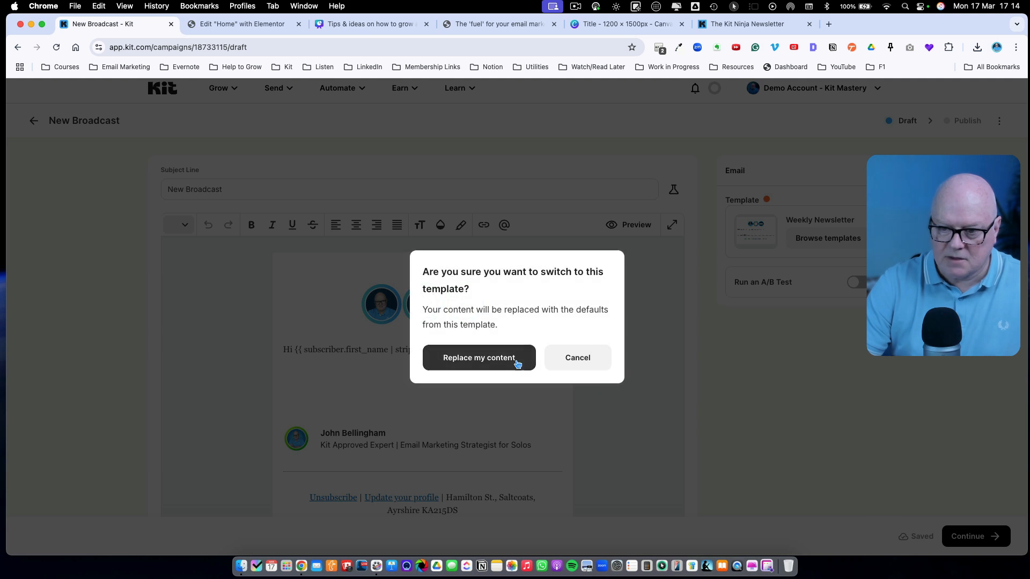
{"action": "left_click", "coordinate": [517, 361]}
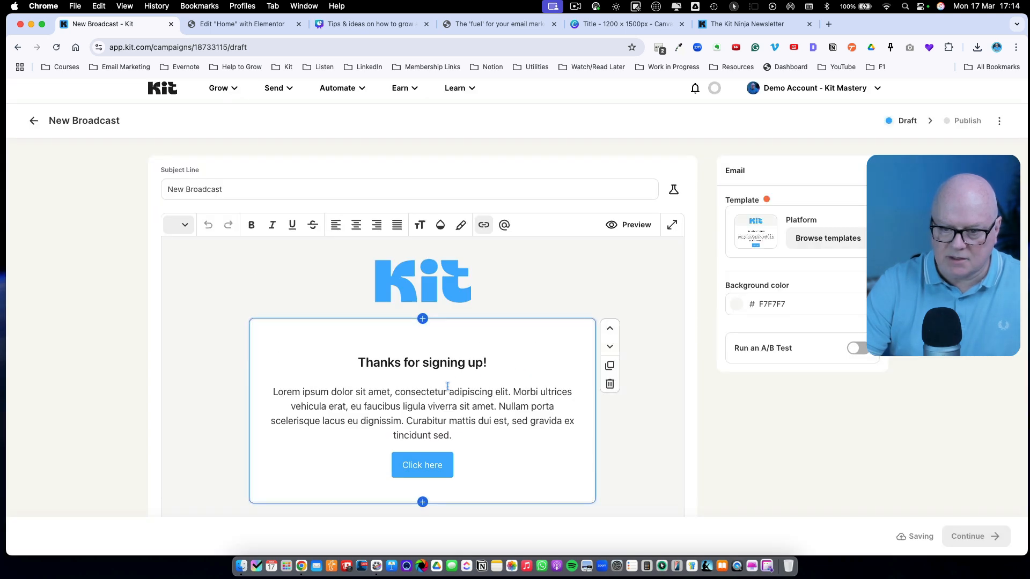
- Delete the "Thanks for signing up!" heading, the placeholder paragraph and the "Click here" button from the body section
{"action": "left_click_drag", "start_coordinate": [475, 436], "coordinate": [322, 360]}
{"action": "key", "text": "BackSpace"}
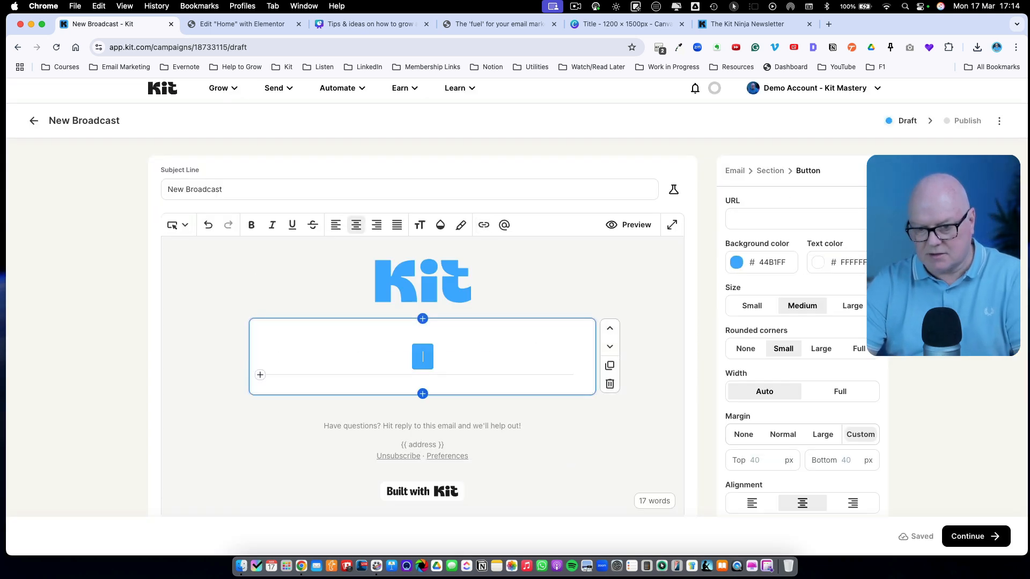
{"action": "key", "text": "BackSpace"}
- Replace the header's Kit logo with The Kit Ninja Newsletter image and widen it to about the full email width
{"action": "left_click", "coordinate": [523, 264]}
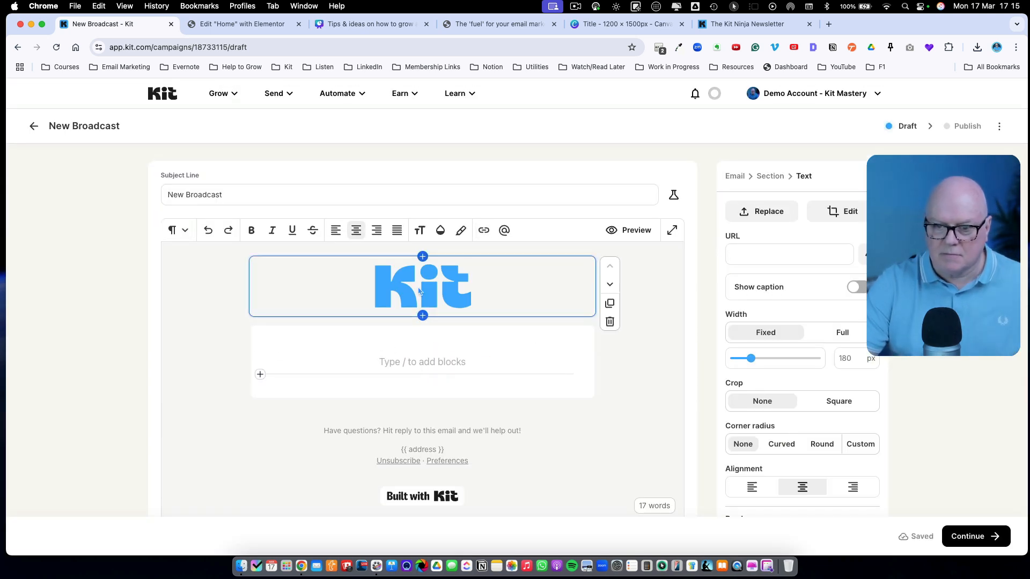
{"action": "left_click", "coordinate": [764, 211]}
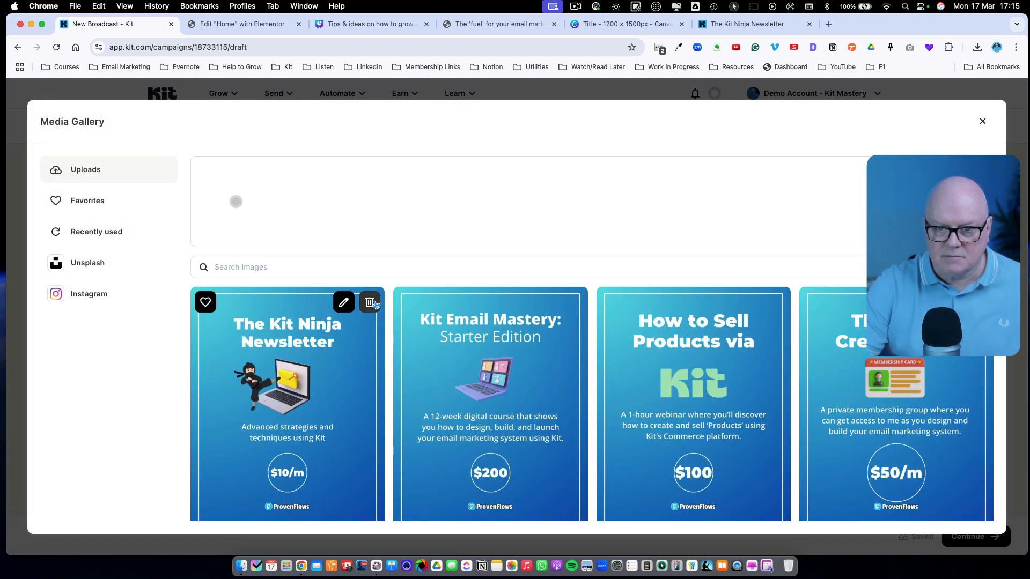
{"action": "left_click", "coordinate": [374, 311]}
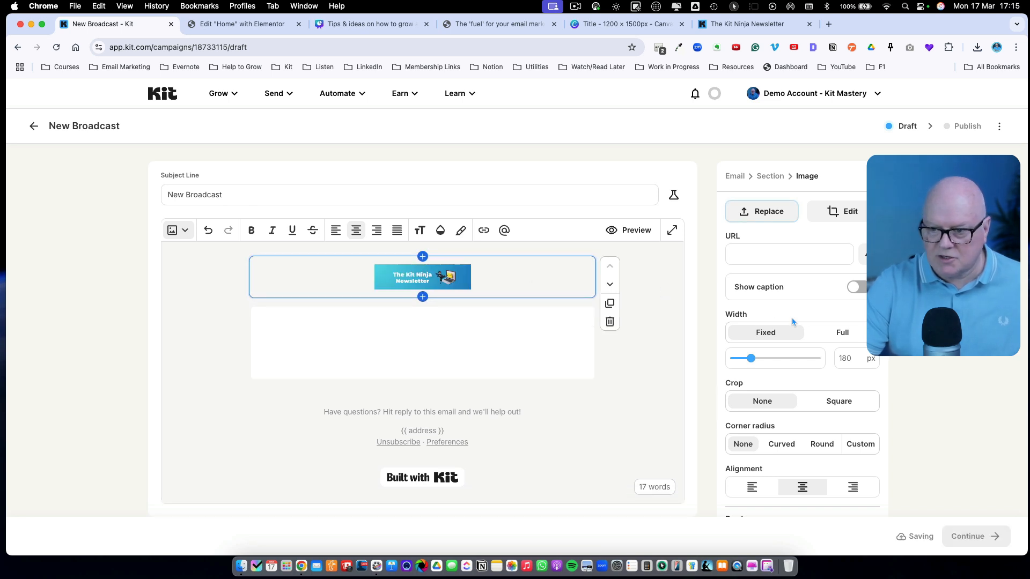
{"action": "left_click_drag", "start_coordinate": [752, 362], "coordinate": [803, 359]}
- Insert the personalised greeting Hello {{ subscriber.first_name | strip | default: "there" }}, in the body section and start a new line below it
{"action": "left_click", "coordinate": [471, 353]}
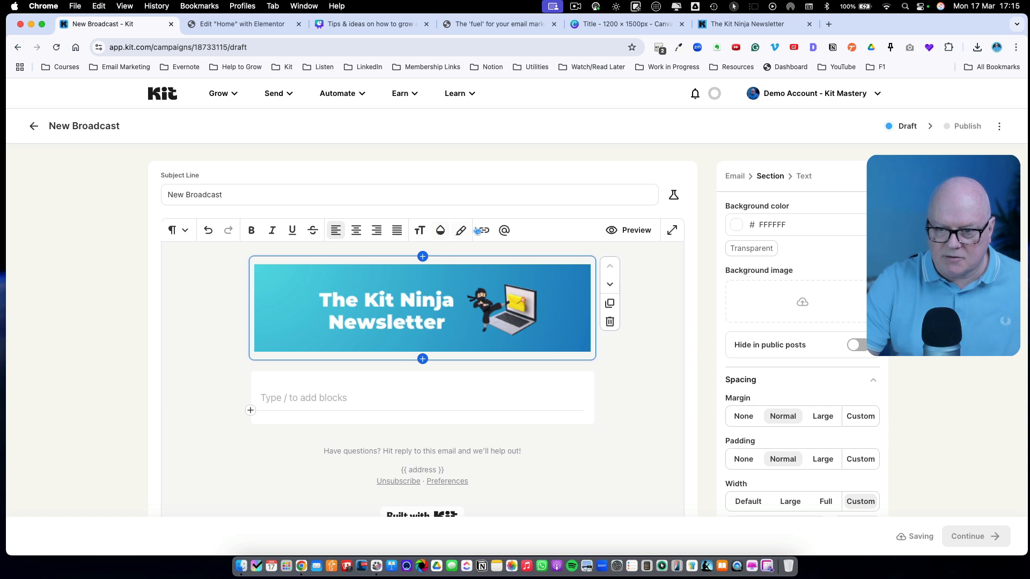
{"action": "left_click", "coordinate": [504, 230]}
{"action": "left_click", "coordinate": [533, 271]}
{"action": "left_click", "coordinate": [572, 315]}
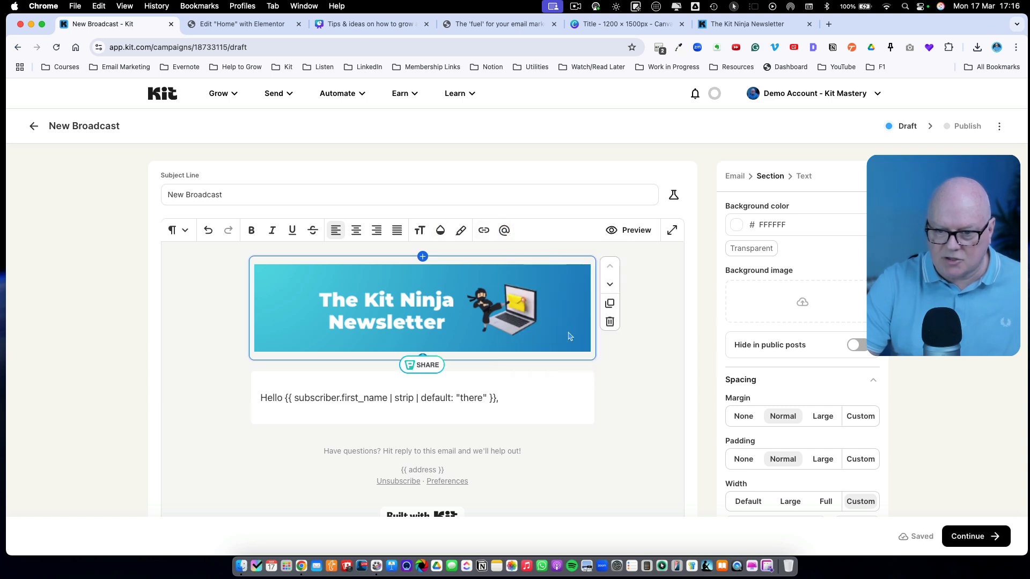
{"action": "key", "text": "Return"}
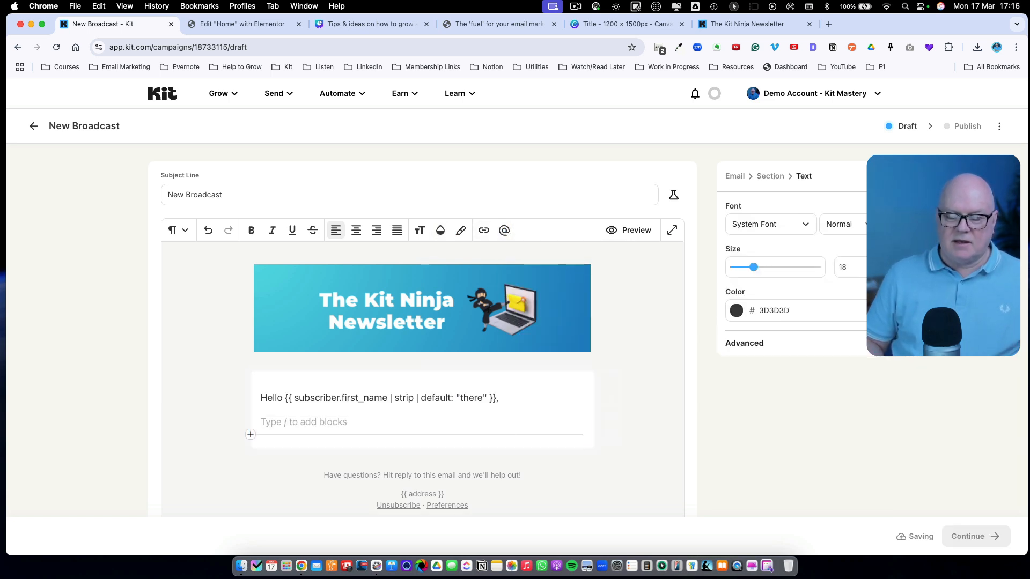
- Continue to the broadcast's publish settings, keeping the subject line "New Broadcast", and enable sending it as an email
{"action": "scroll", "coordinate": [497, 408], "scroll_direction": "down", "scroll_amount": 3}
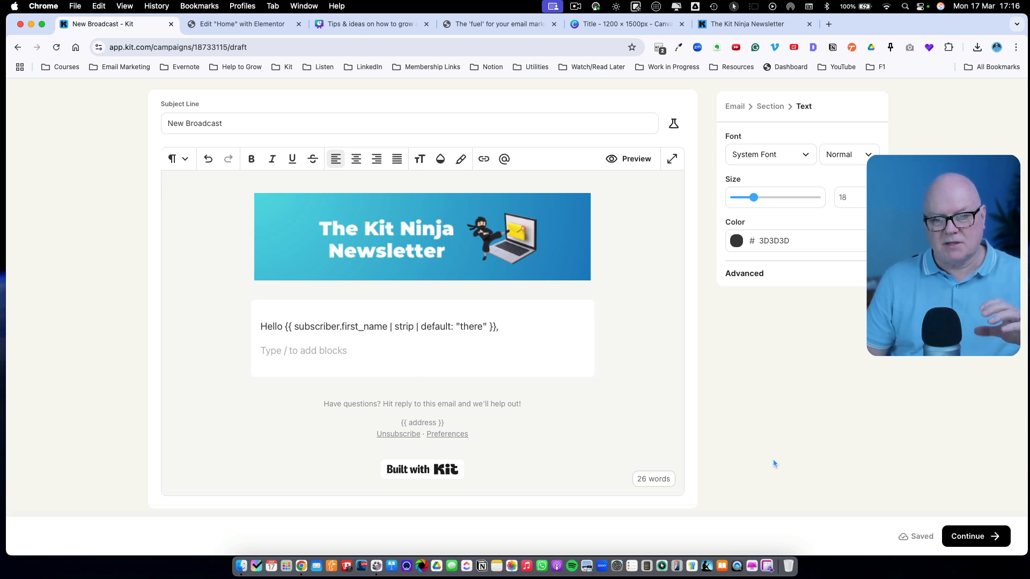
{"action": "left_click", "coordinate": [968, 539]}
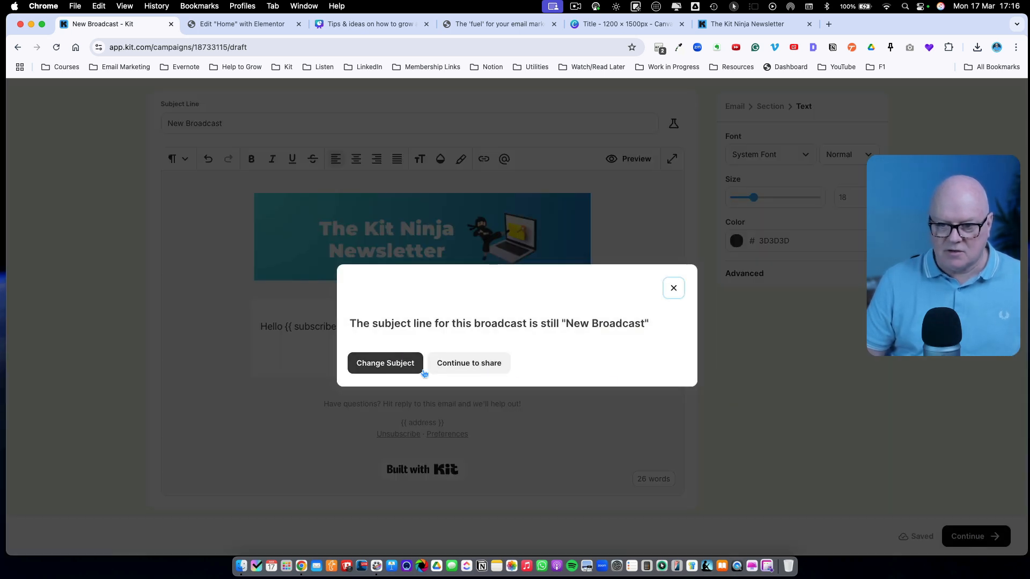
{"action": "left_click", "coordinate": [462, 363]}
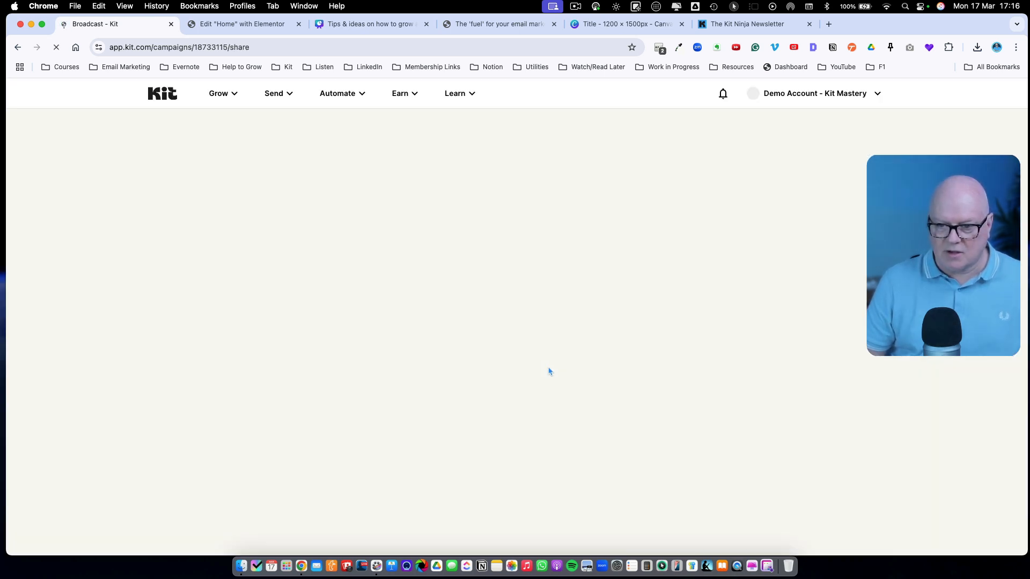
{"action": "left_click", "coordinate": [659, 285]}
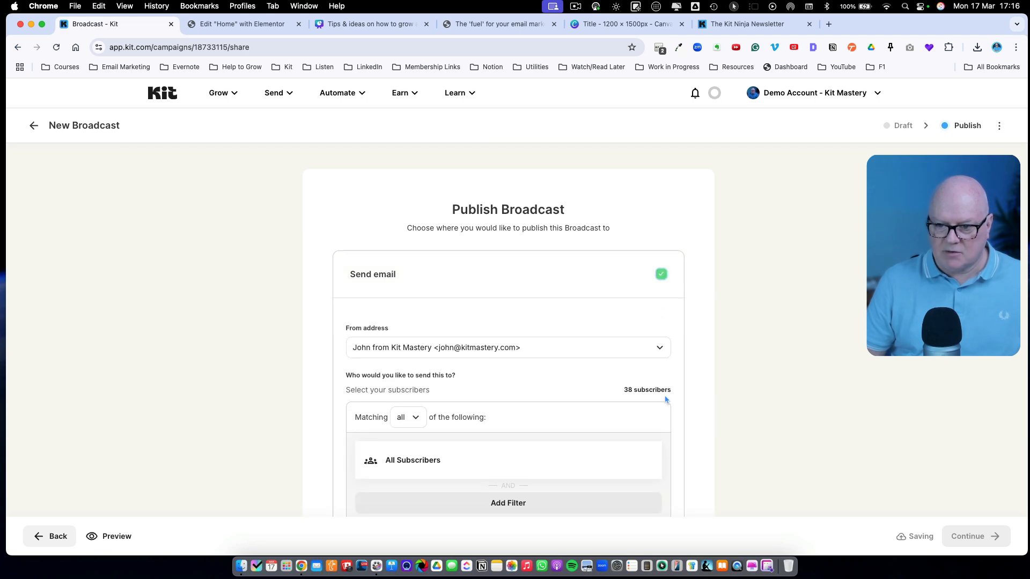
- Remove the All Subscribers recipient filter and set up a new filter for people subscribed to products
{"action": "scroll", "coordinate": [667, 396], "scroll_direction": "down", "scroll_amount": 5}
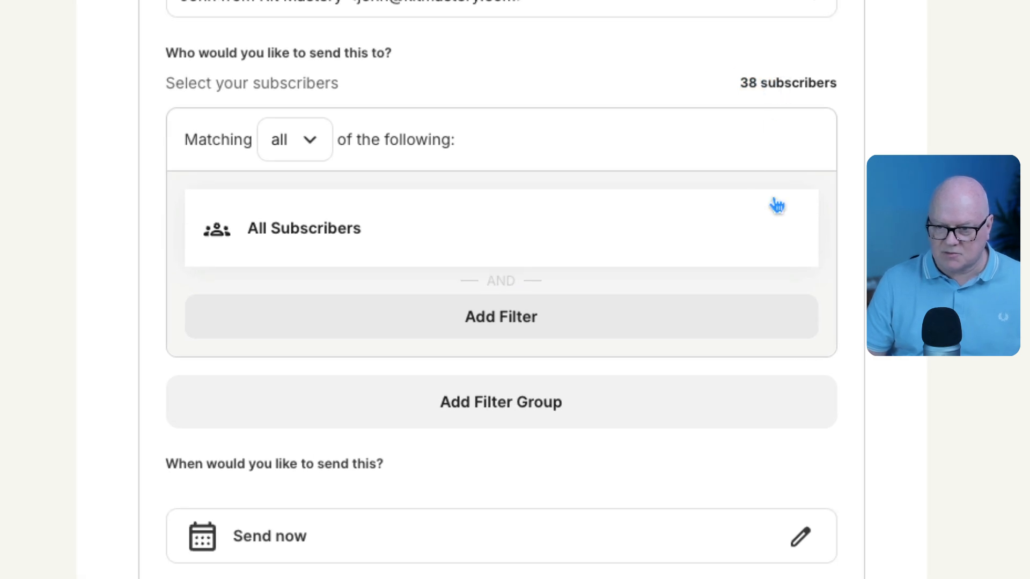
{"action": "left_click", "coordinate": [794, 218]}
{"action": "left_click", "coordinate": [483, 211]}
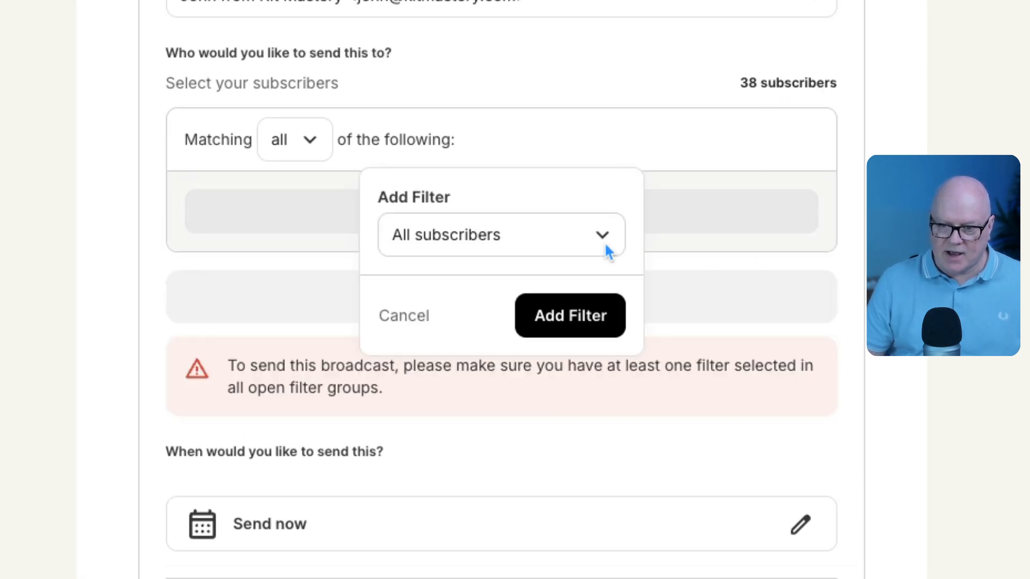
{"action": "left_click", "coordinate": [603, 240]}
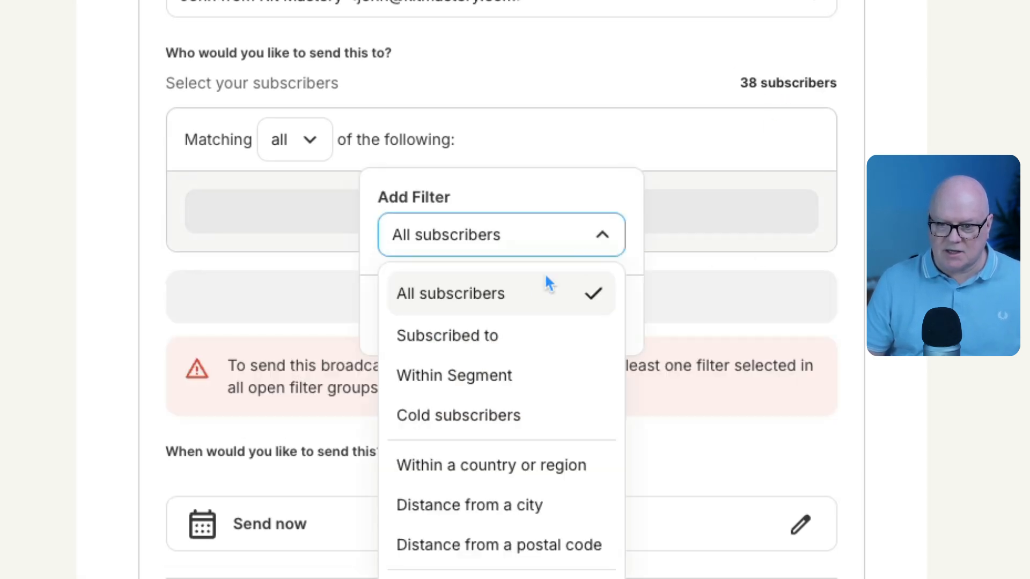
{"action": "left_click", "coordinate": [490, 337]}
{"action": "left_click", "coordinate": [491, 292]}
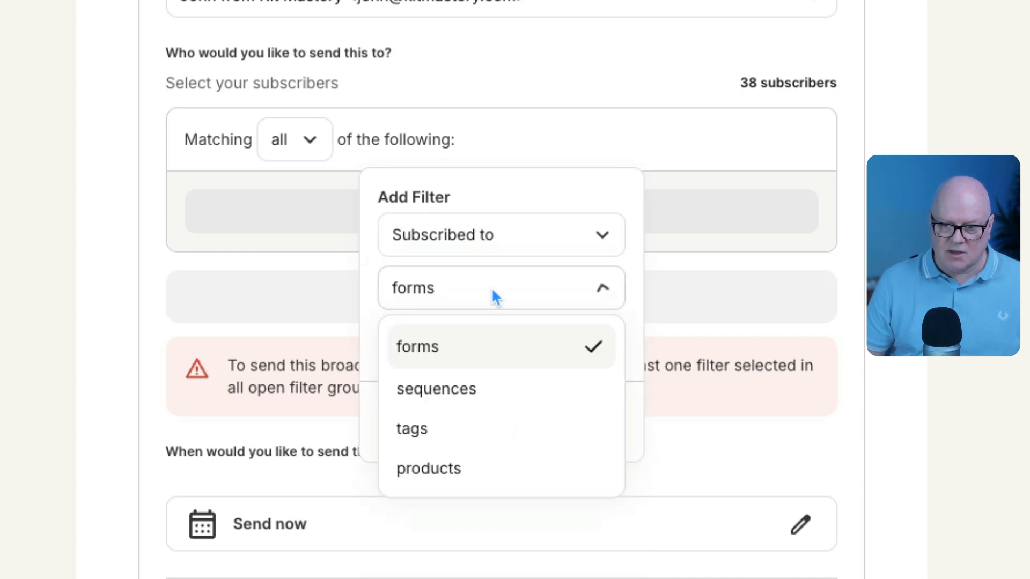
{"action": "left_click", "coordinate": [443, 472]}
- Choose The Kit Ninja Newsletter as the filter's product, add the filter, and check the matching subscriber count
{"action": "left_click", "coordinate": [450, 341]}
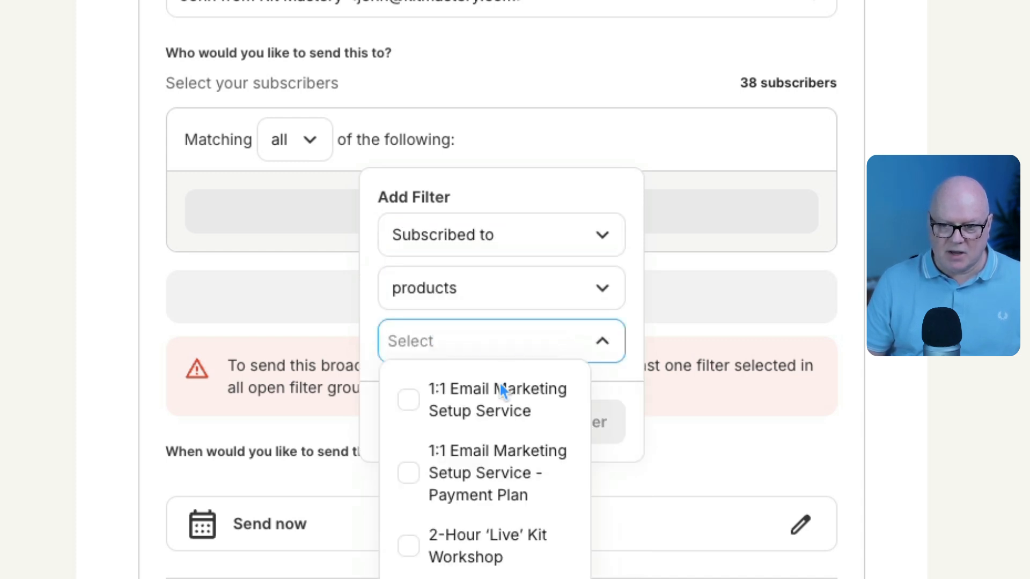
{"action": "scroll", "coordinate": [522, 501], "scroll_direction": "down", "scroll_amount": 10}
{"action": "scroll", "coordinate": [522, 501], "scroll_direction": "up", "scroll_amount": 3}
{"action": "scroll", "coordinate": [450, 545], "scroll_direction": "up", "scroll_amount": 1}
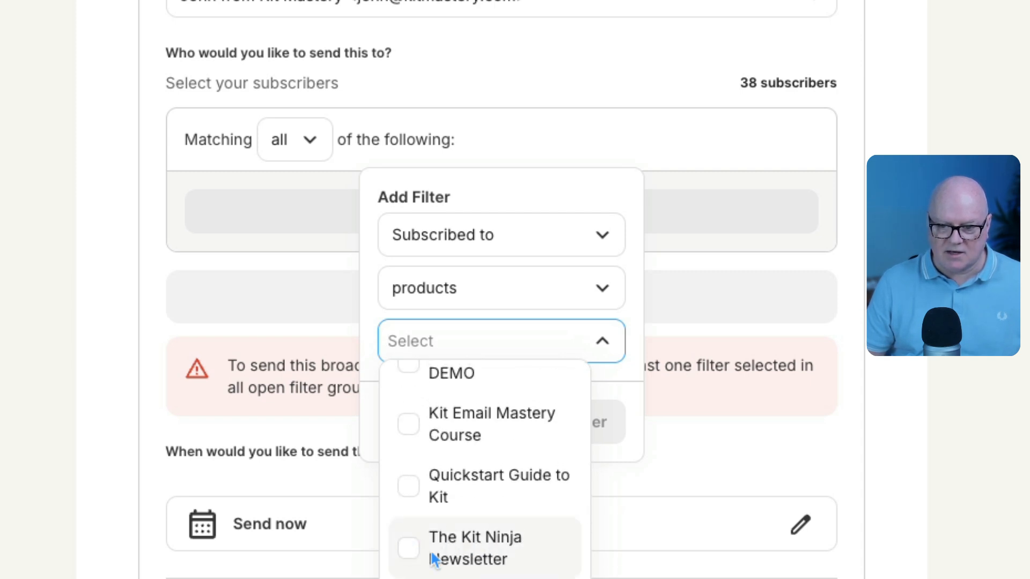
{"action": "left_click", "coordinate": [409, 556]}
{"action": "left_click", "coordinate": [617, 416]}
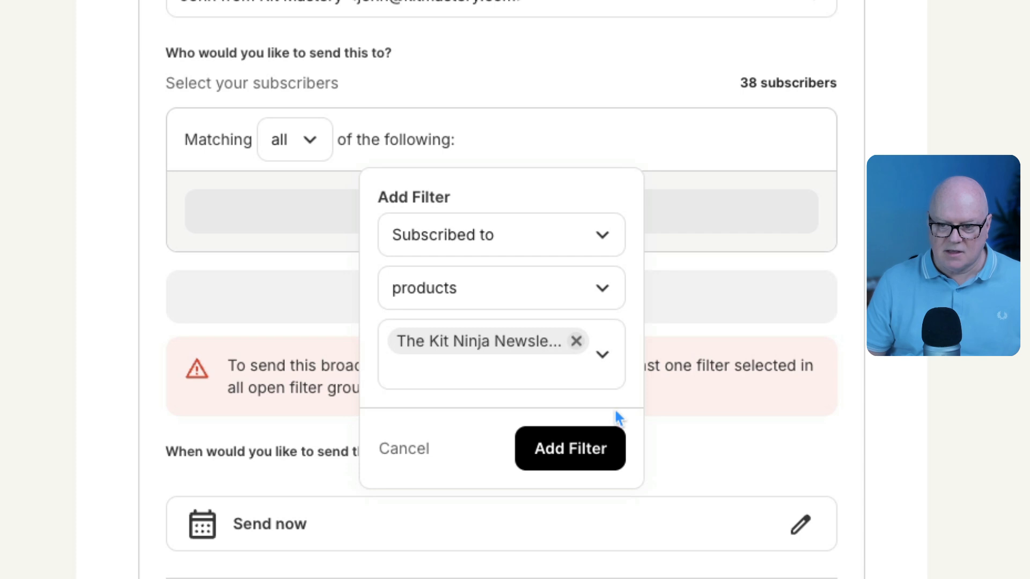
{"action": "left_click", "coordinate": [574, 449]}
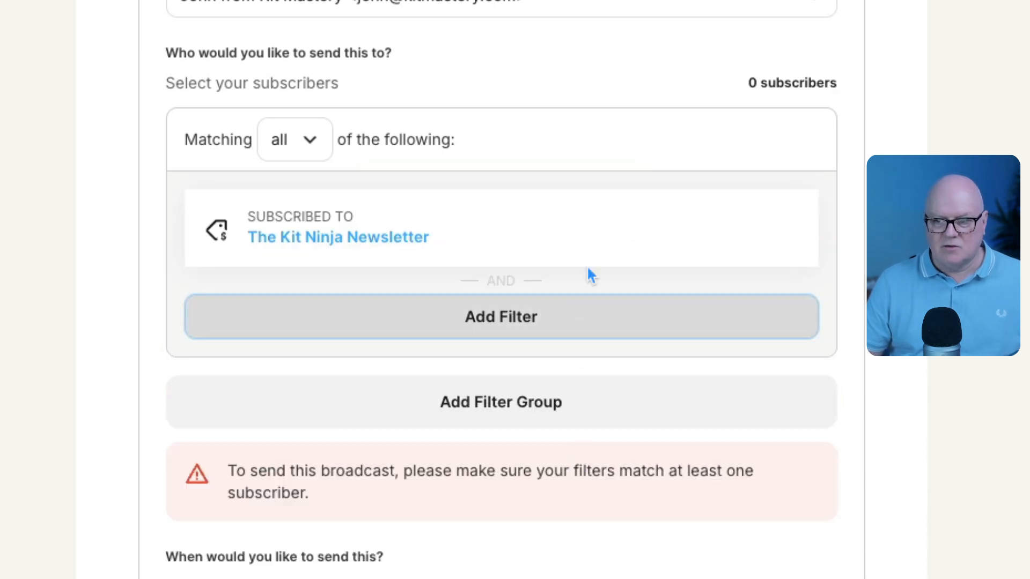
{"action": "left_click_drag", "start_coordinate": [746, 82], "coordinate": [836, 81]}
{"action": "left_click", "coordinate": [759, 83]}
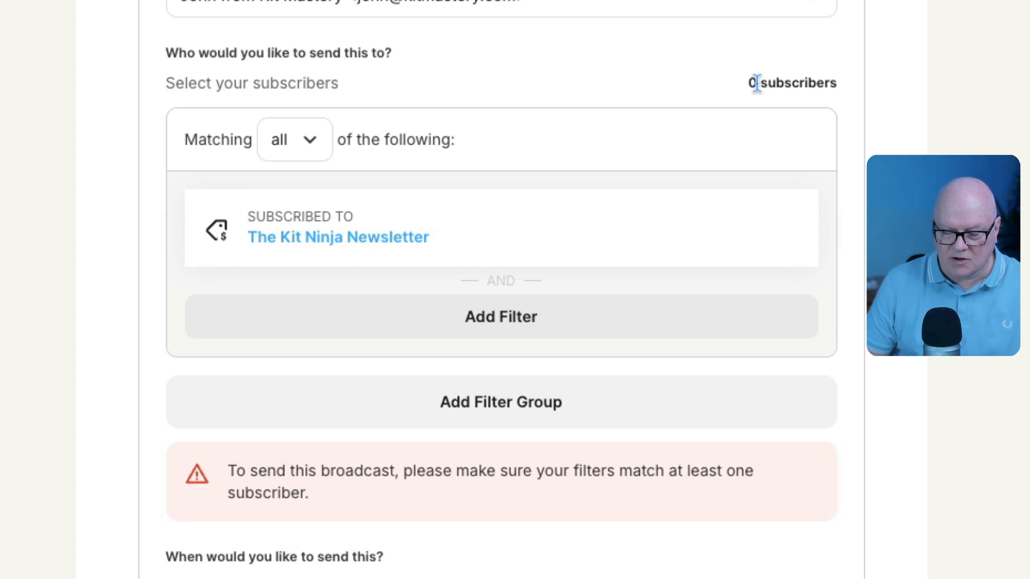